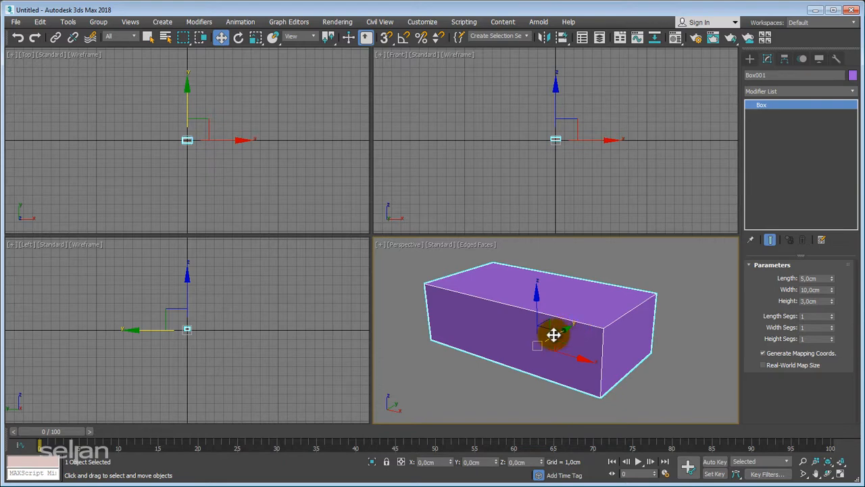
# Step: Open the Material Editor and assign the 01 - Default material to the box
pyautogui.moveTo(554, 334)
pyautogui.keyDown('alt'); pyautogui.mouseDown(button='middle')
pyautogui.moveTo(562, 332)
pyautogui.moveTo(516, 348)
pyautogui.moveTo(571, 323)
pyautogui.moveTo(541, 338)
pyautogui.moveTo(555, 334)
pyautogui.mouseUp(button='middle'); pyautogui.keyUp('alt')
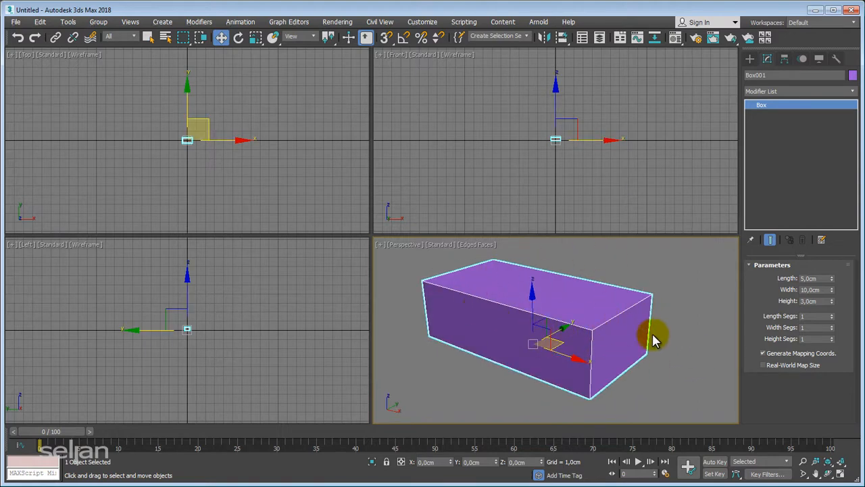
pyautogui.keyDown('alt'); pyautogui.moveTo(657, 339); pyautogui.dragTo(646, 334, button='middle'); pyautogui.keyUp('alt')
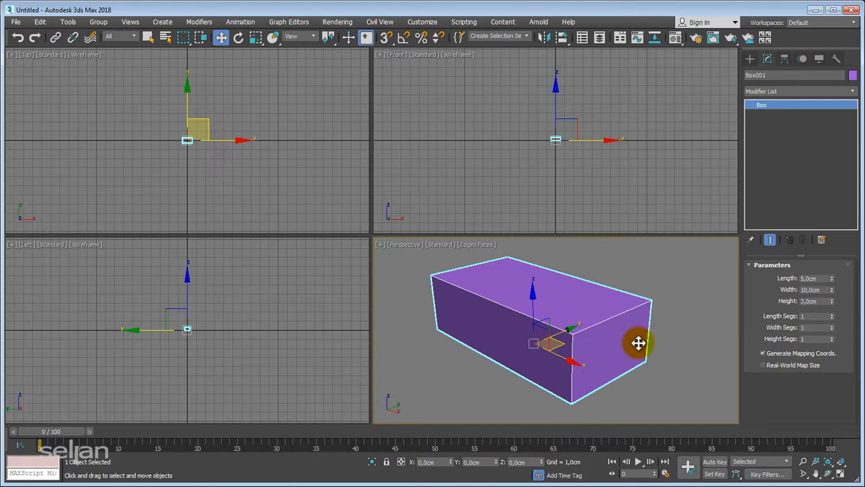
pyautogui.moveTo(638, 343)
pyautogui.keyDown('alt'); pyautogui.mouseDown(button='middle')
pyautogui.moveTo(646, 351)
pyautogui.moveTo(642, 331)
pyautogui.moveTo(634, 343)
pyautogui.mouseUp(button='middle'); pyautogui.keyUp('alt')
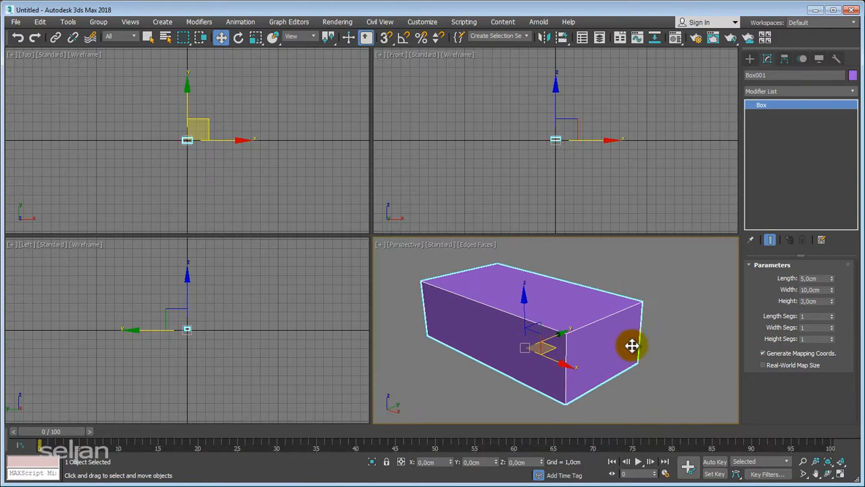
pyautogui.keyDown('alt'); pyautogui.moveTo(632, 345); pyautogui.dragTo(661, 348, button='middle'); pyautogui.keyUp('alt')
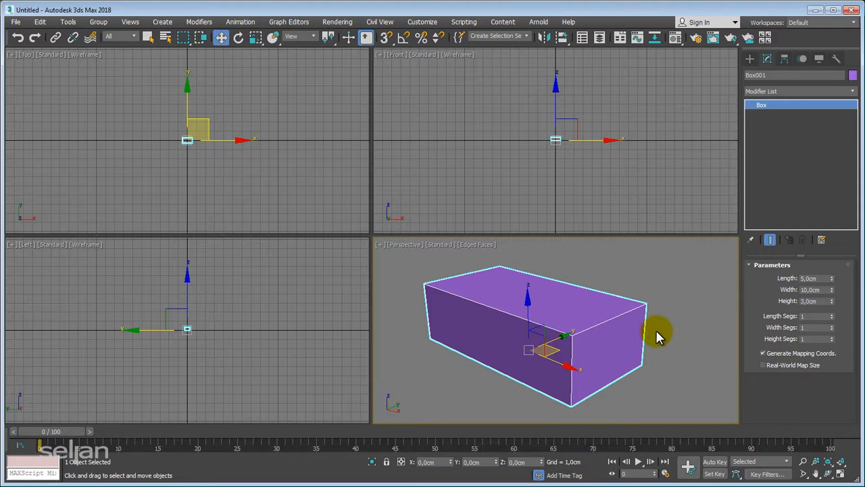
pyautogui.press('m')
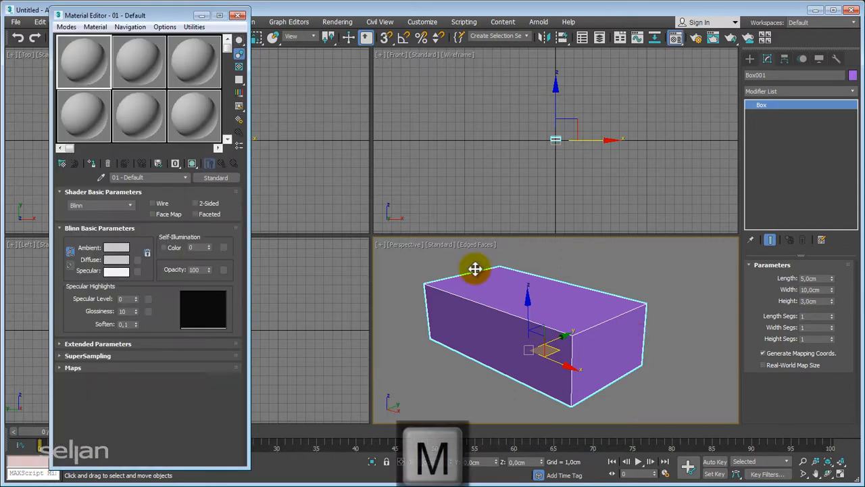
pyautogui.moveTo(82, 66); pyautogui.dragTo(543, 340)
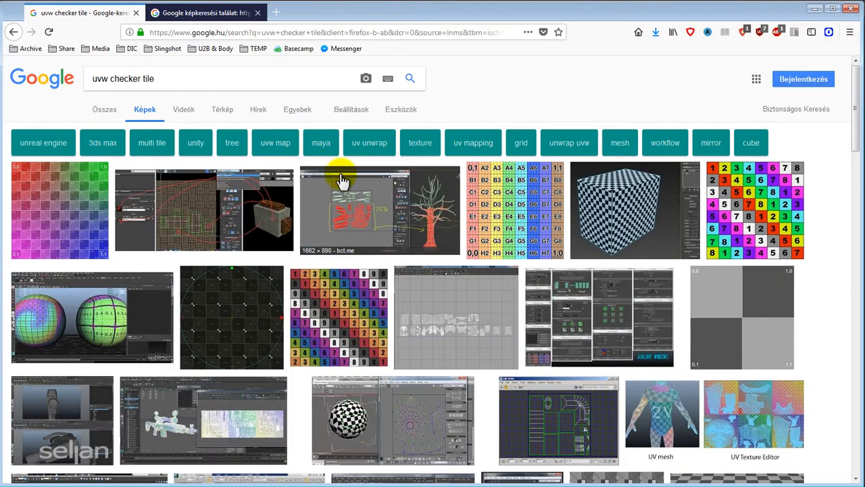
# Step: Switch to the browser and view the colored, lettered UV checker image found with the search "uvw checker tile"
pyautogui.moveTo(175, 75); pyautogui.dragTo(93, 93)
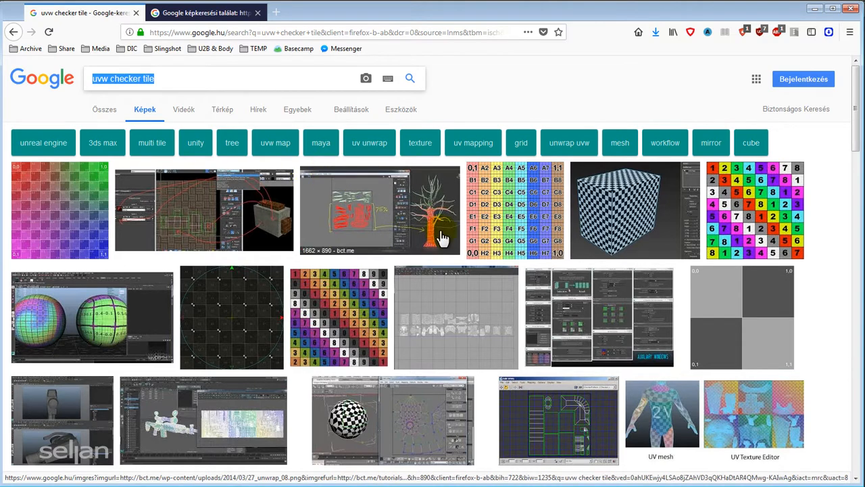
pyautogui.click(243, 14)
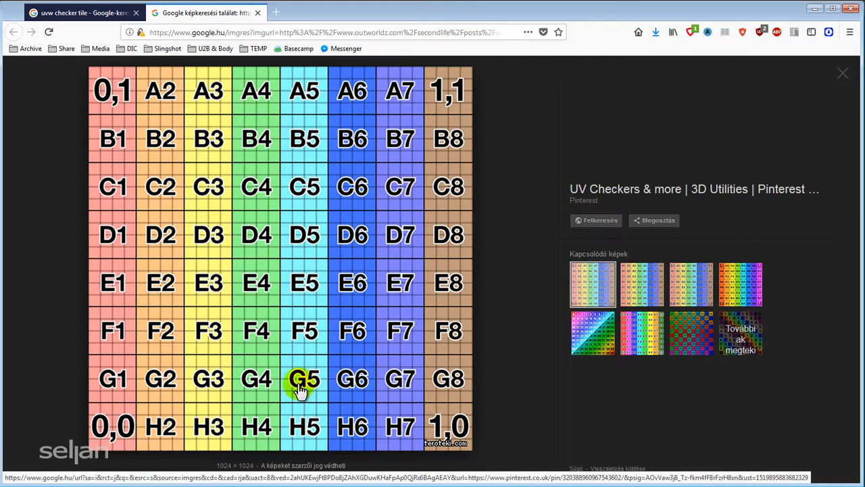
pyautogui.hotkey('alt', 'Tab')
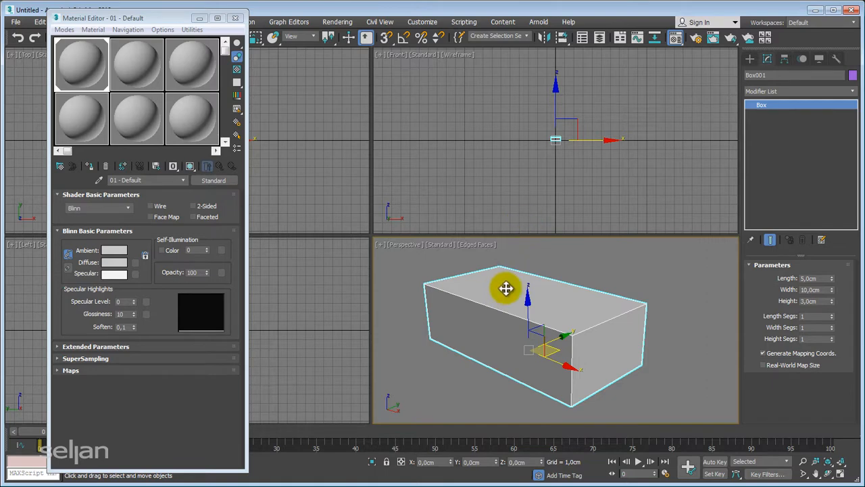
pyautogui.keyDown('alt'); pyautogui.moveTo(507, 288); pyautogui.dragTo(428, 280, button='middle'); pyautogui.keyUp('alt')
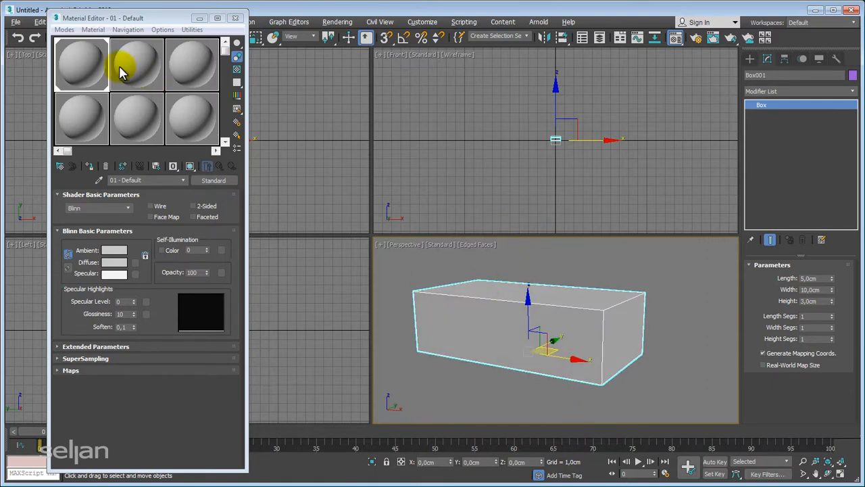
pyautogui.rightClick(331, 137)
pyautogui.press('m')
pyautogui.press('m')
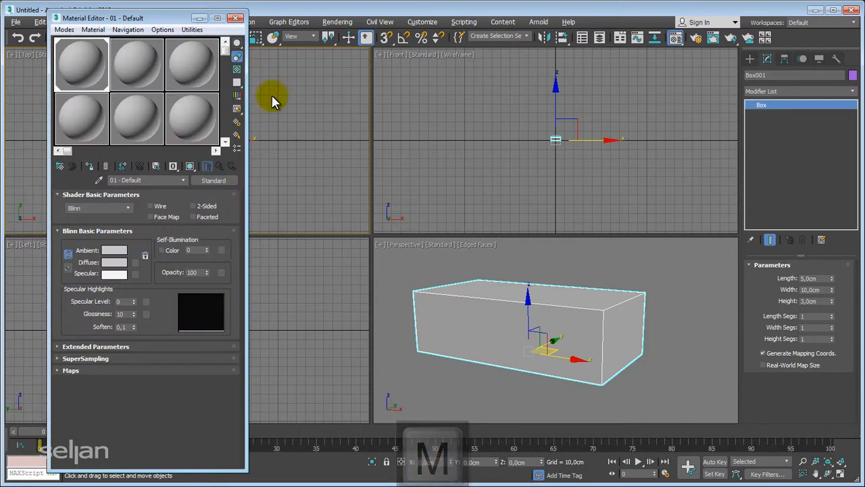
pyautogui.moveTo(179, 19); pyautogui.dragTo(180, 15)
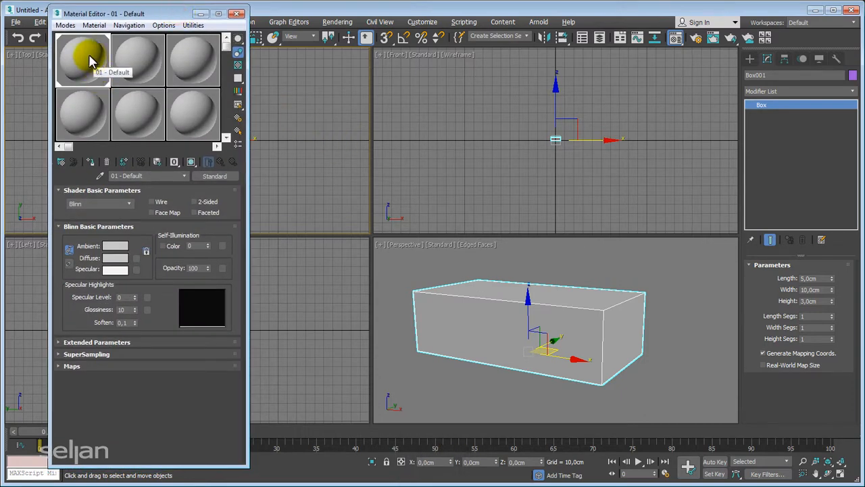
pyautogui.click(65, 25)
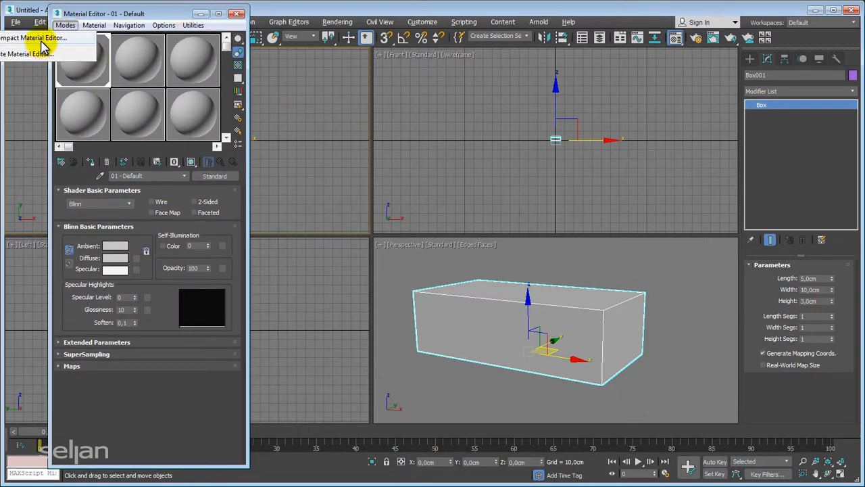
pyautogui.click(65, 25)
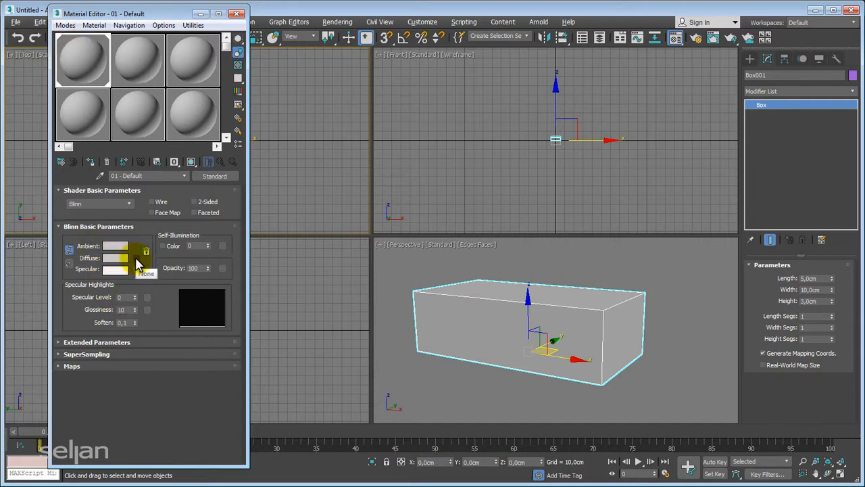
# Step: Load uv_checker large.png from the MS3D_UVW folder on the desktop as a Bitmap map for the material's diffuse color
pyautogui.click(136, 258)
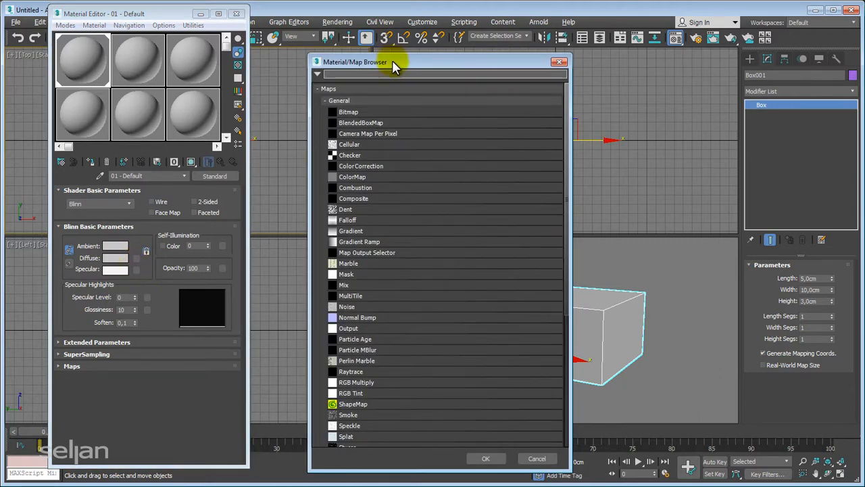
pyautogui.moveTo(392, 58); pyautogui.dragTo(340, 43)
pyautogui.doubleClick(301, 91)
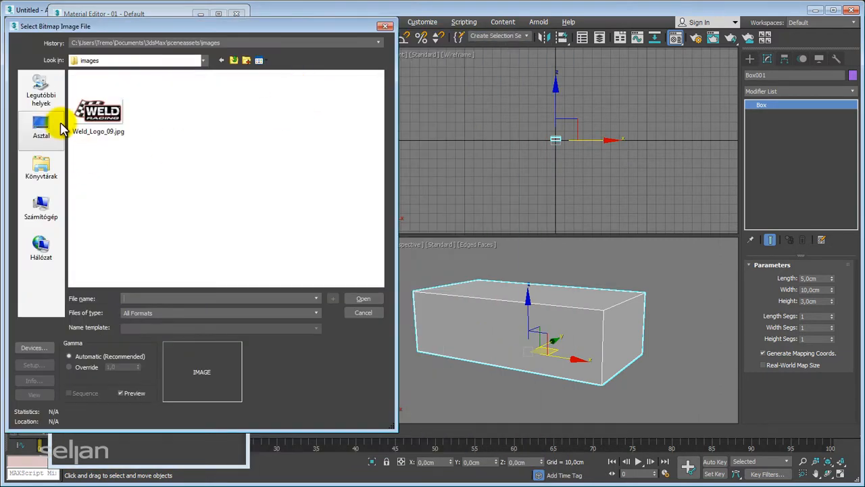
pyautogui.click(62, 128)
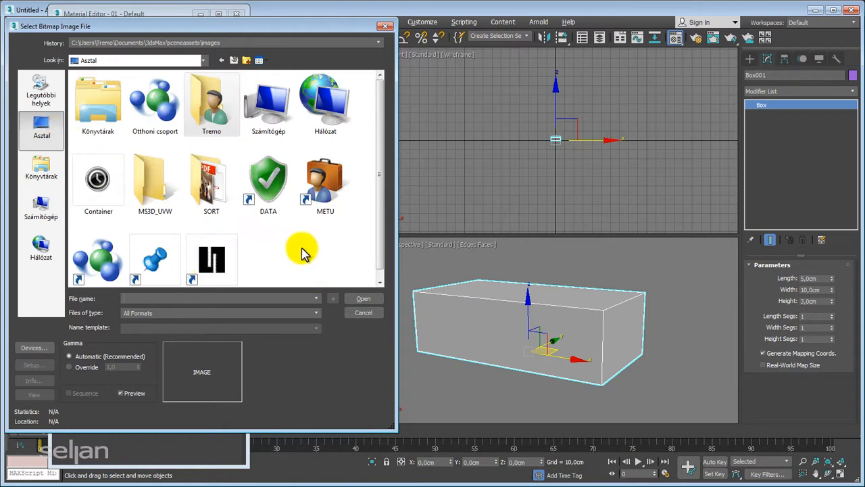
pyautogui.doubleClick(155, 194)
pyautogui.click(96, 108)
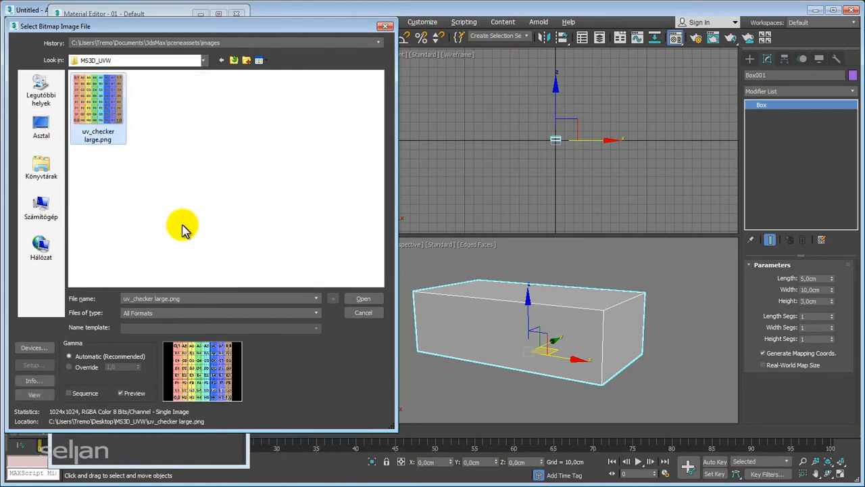
pyautogui.click(363, 298)
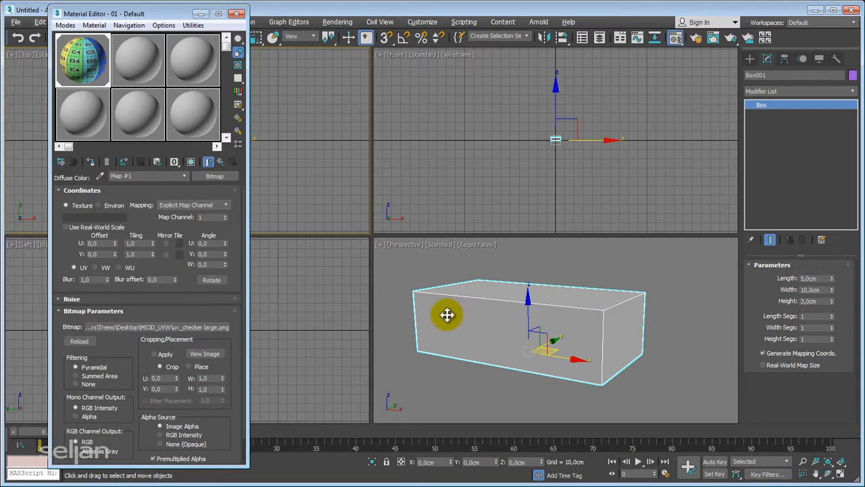
# Step: Show the checker texture on the box in the viewport and close the Material Editor
pyautogui.click(191, 162)
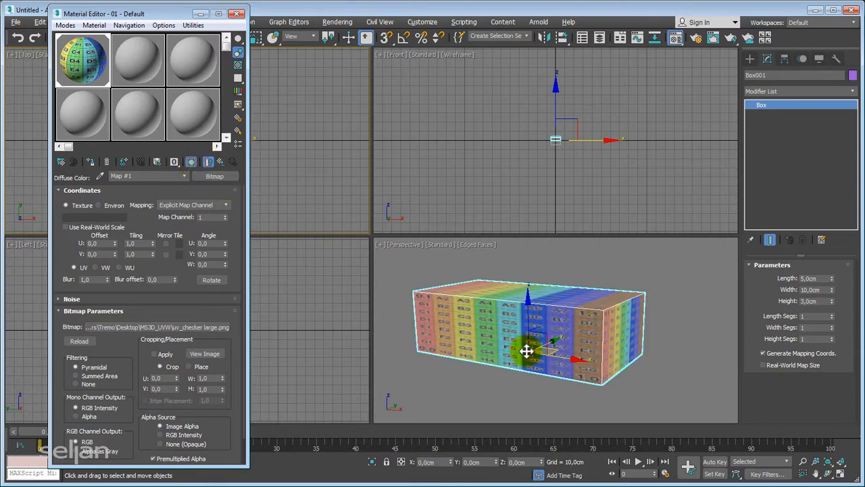
pyautogui.scroll(1, 556, 334)
pyautogui.keyDown('alt'); pyautogui.moveTo(556, 334); pyautogui.dragTo(554, 349, button='middle'); pyautogui.keyUp('alt')
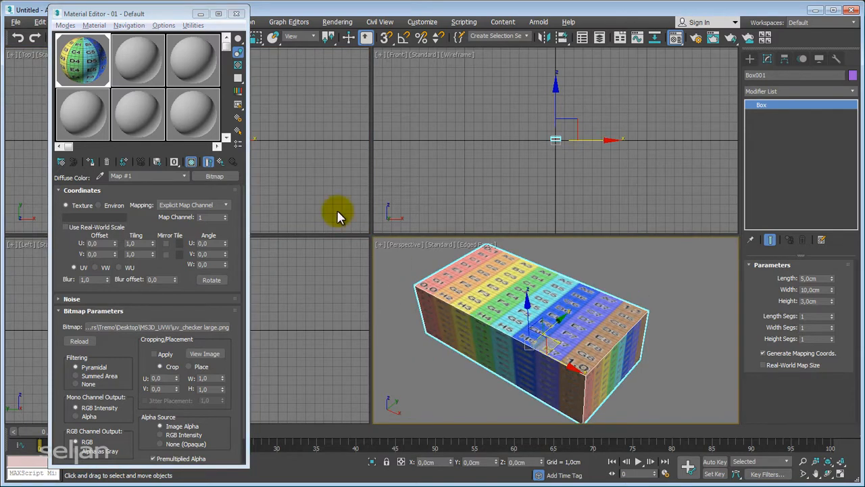
pyautogui.click(236, 14)
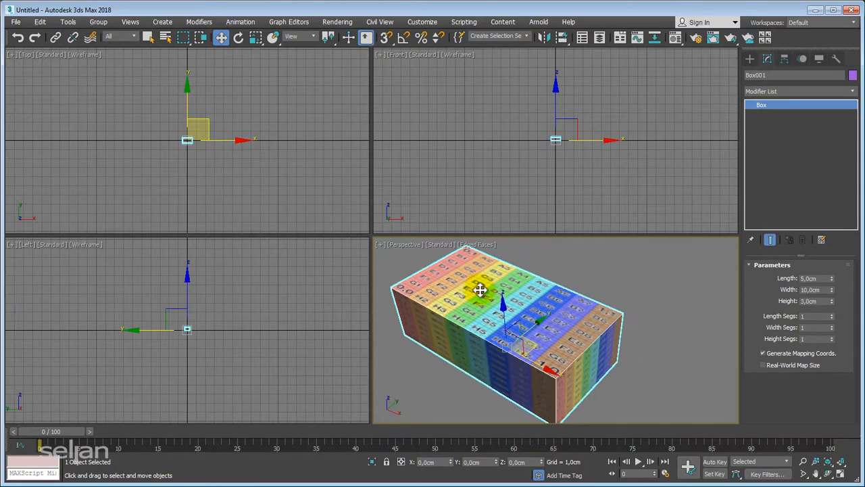
# Step: Maximize the Perspective viewport and examine the checker pattern's proportions and orientation on each face of the box against its dimensions
pyautogui.hotkey('alt', 'w')
pyautogui.keyDown('alt'); pyautogui.moveTo(507, 277); pyautogui.dragTo(483, 283, button='middle'); pyautogui.keyUp('alt')
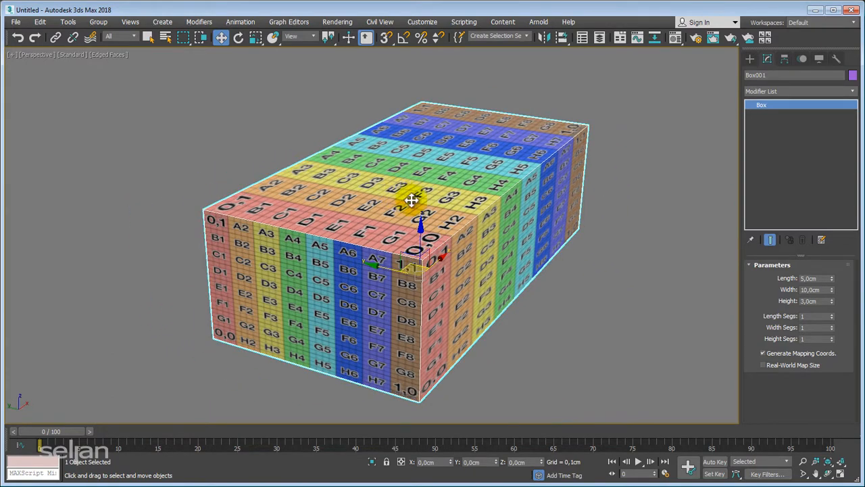
pyautogui.keyDown('alt'); pyautogui.moveTo(411, 200); pyautogui.dragTo(391, 242, button='middle'); pyautogui.keyUp('alt')
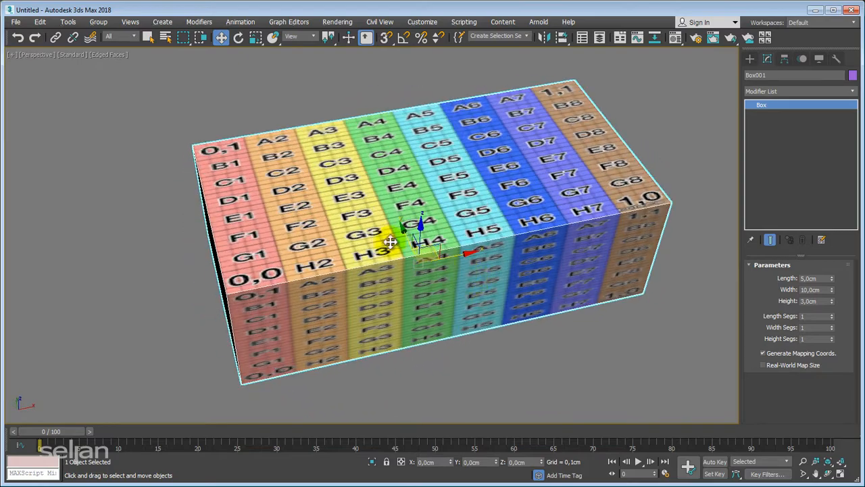
pyautogui.keyDown('alt'); pyautogui.moveTo(517, 261); pyautogui.dragTo(474, 259, button='middle'); pyautogui.keyUp('alt')
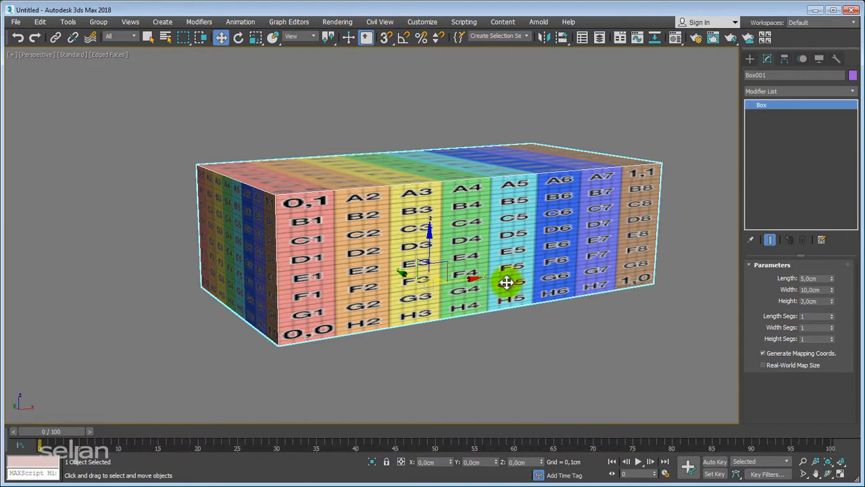
pyautogui.keyDown('alt'); pyautogui.moveTo(506, 282); pyautogui.dragTo(436, 226, button='middle'); pyautogui.keyUp('alt')
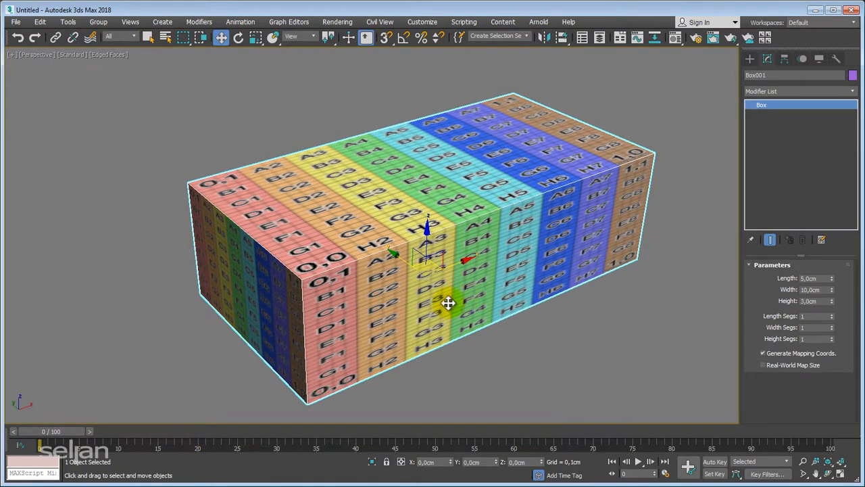
pyautogui.moveTo(423, 308)
pyautogui.keyDown('alt'); pyautogui.mouseDown(button='middle')
pyautogui.moveTo(440, 295)
pyautogui.moveTo(416, 303)
pyautogui.mouseUp(button='middle'); pyautogui.keyUp('alt')
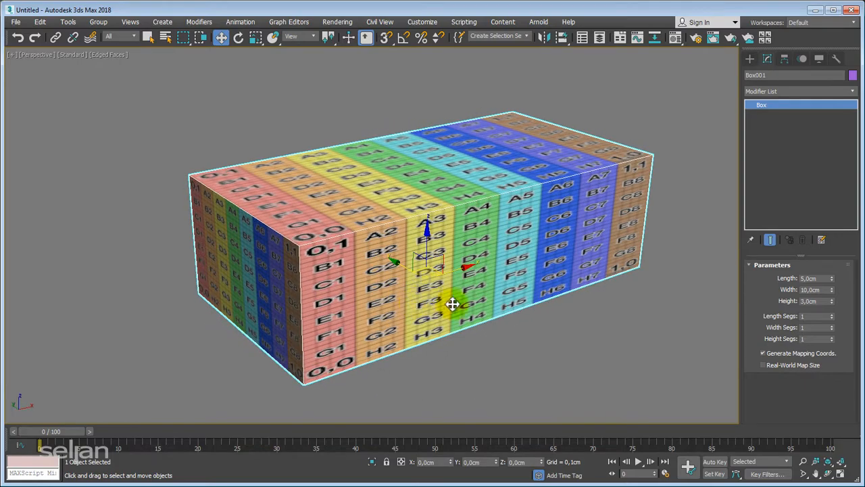
pyautogui.keyDown('alt'); pyautogui.moveTo(494, 280); pyautogui.dragTo(456, 278, button='middle'); pyautogui.keyUp('alt')
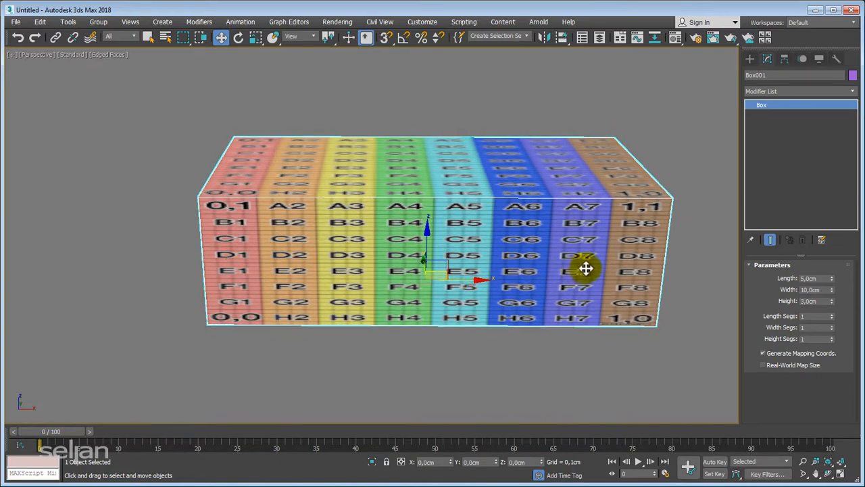
pyautogui.keyDown('alt'); pyautogui.moveTo(583, 266); pyautogui.dragTo(427, 284, button='middle'); pyautogui.keyUp('alt')
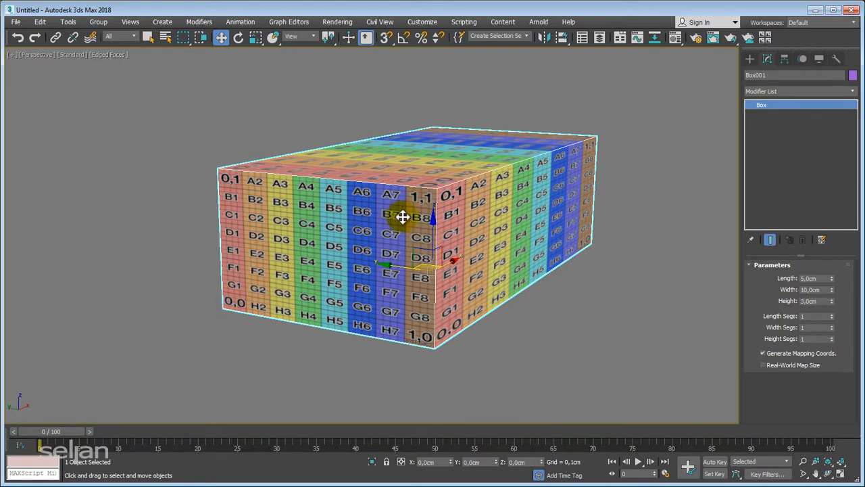
pyautogui.keyDown('alt'); pyautogui.moveTo(403, 217); pyautogui.dragTo(502, 216, button='middle'); pyautogui.keyUp('alt')
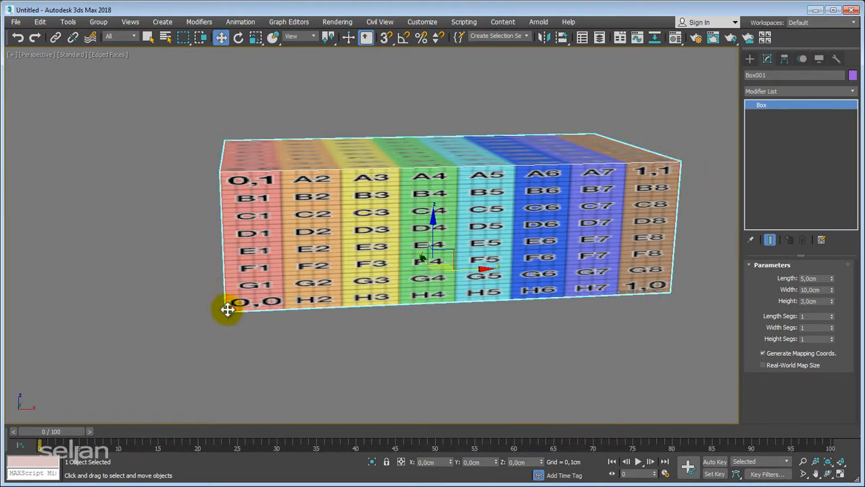
pyautogui.keyDown('alt'); pyautogui.moveTo(377, 227); pyautogui.dragTo(397, 275, button='middle'); pyautogui.keyUp('alt')
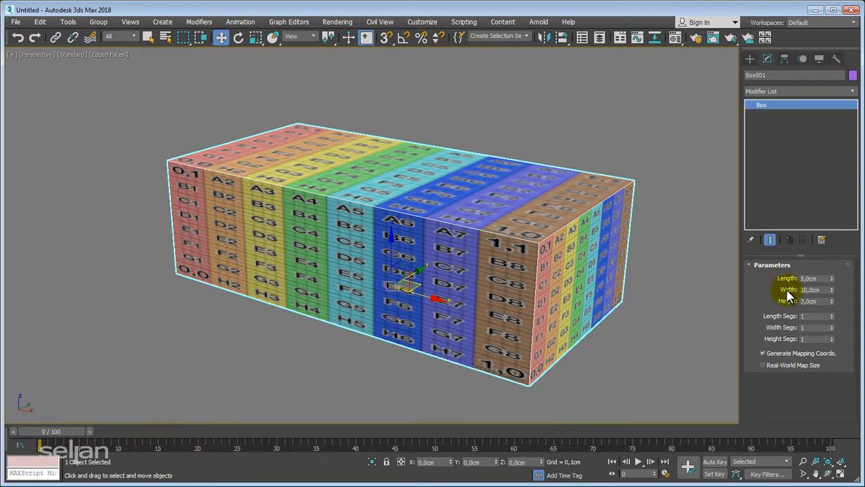
pyautogui.moveTo(544, 280); pyautogui.dragTo(538, 275, button='middle')
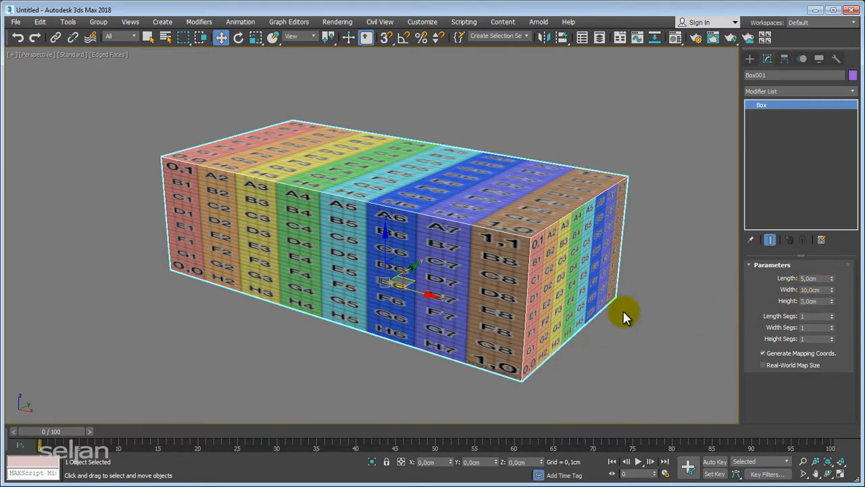
pyautogui.keyDown('alt'); pyautogui.moveTo(628, 309); pyautogui.dragTo(517, 305, button='middle'); pyautogui.keyUp('alt')
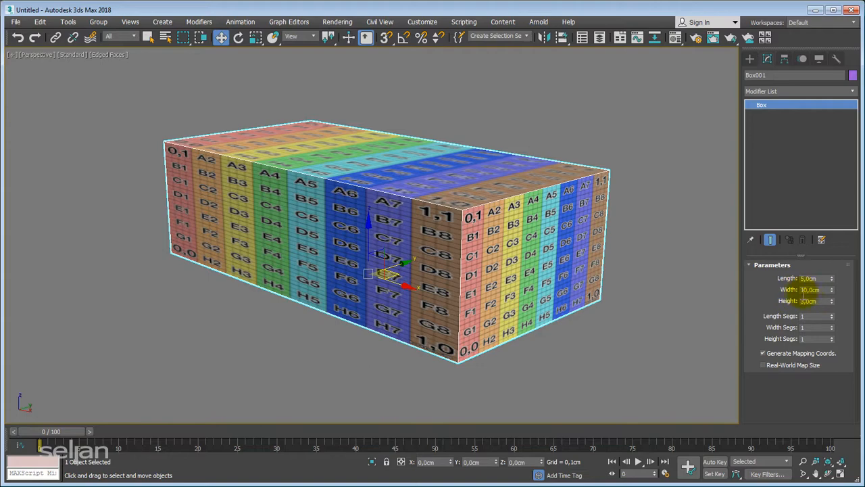
pyautogui.keyDown('alt'); pyautogui.moveTo(547, 270); pyautogui.dragTo(565, 367, button='middle'); pyautogui.keyUp('alt')
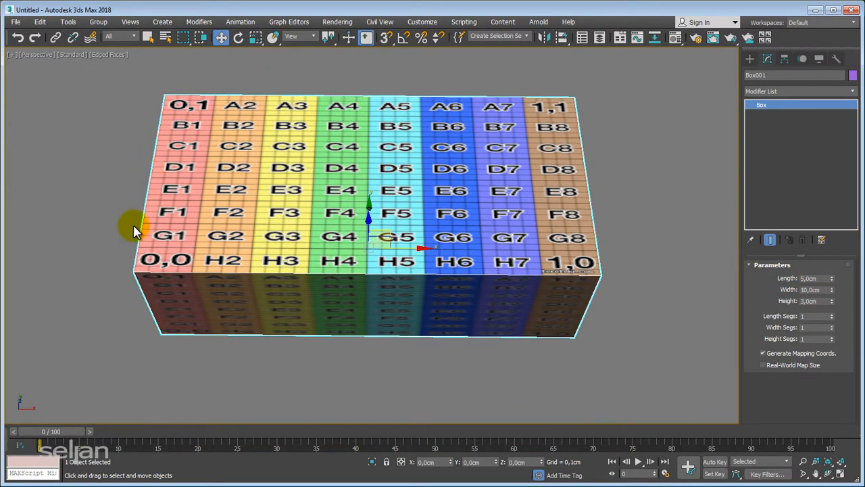
pyautogui.keyDown('alt'); pyautogui.moveTo(433, 239); pyautogui.dragTo(405, 217, button='middle'); pyautogui.keyUp('alt')
pyautogui.keyDown('alt'); pyautogui.moveTo(410, 215); pyautogui.dragTo(428, 226, button='middle'); pyautogui.keyUp('alt')
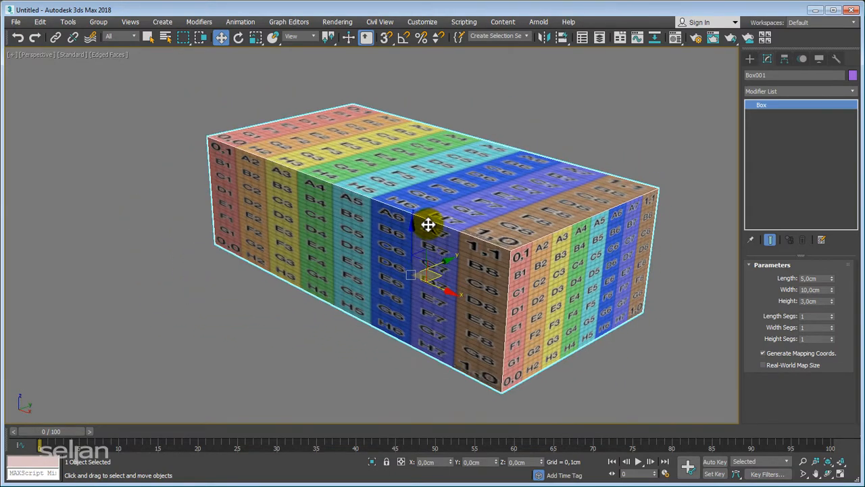
# Step: Add an Unwrap UVW modifier to the textured box
pyautogui.click(762, 91)
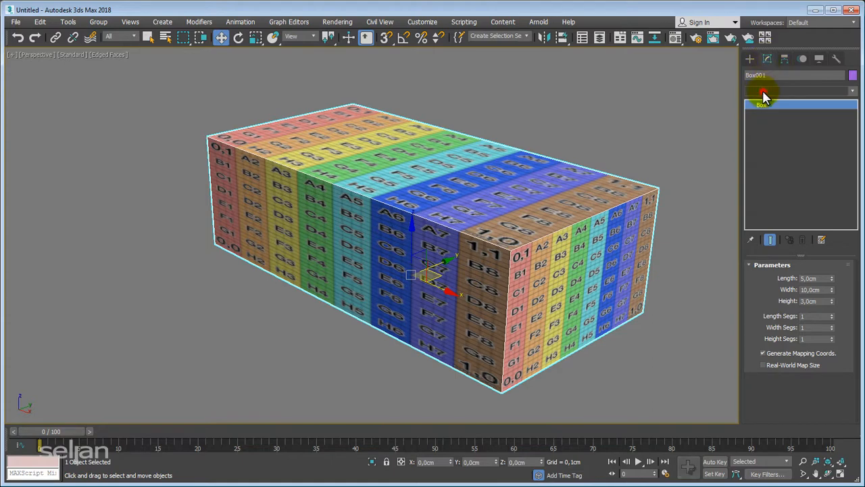
pyautogui.press('u')
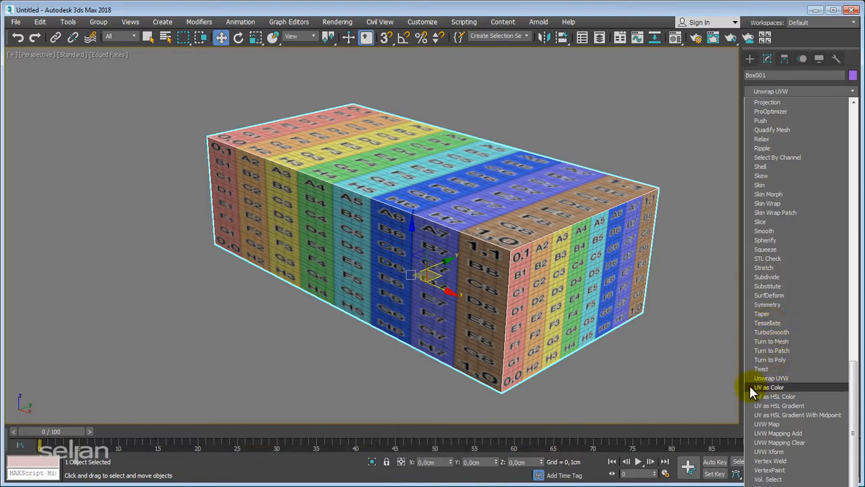
pyautogui.click(787, 379)
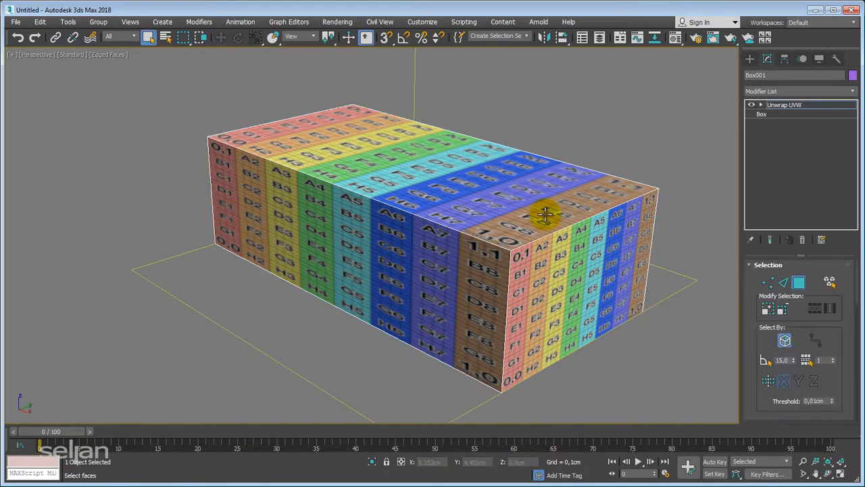
# Step: Examine the checker texture and the Unwrap UVW mapping gizmo around the box from several angles
pyautogui.keyDown('alt'); pyautogui.moveTo(455, 236); pyautogui.dragTo(494, 257, button='middle'); pyautogui.keyUp('alt')
pyautogui.scroll(3, 441, 277)
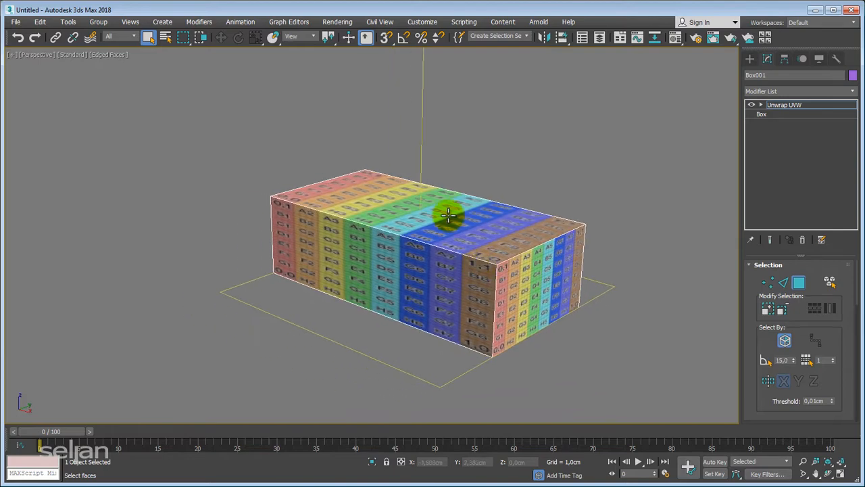
pyautogui.keyDown('alt'); pyautogui.moveTo(456, 214); pyautogui.dragTo(473, 221, button='middle'); pyautogui.keyUp('alt')
pyautogui.moveTo(473, 221); pyautogui.dragTo(444, 296, button='middle')
pyautogui.scroll(-3, 450, 262)
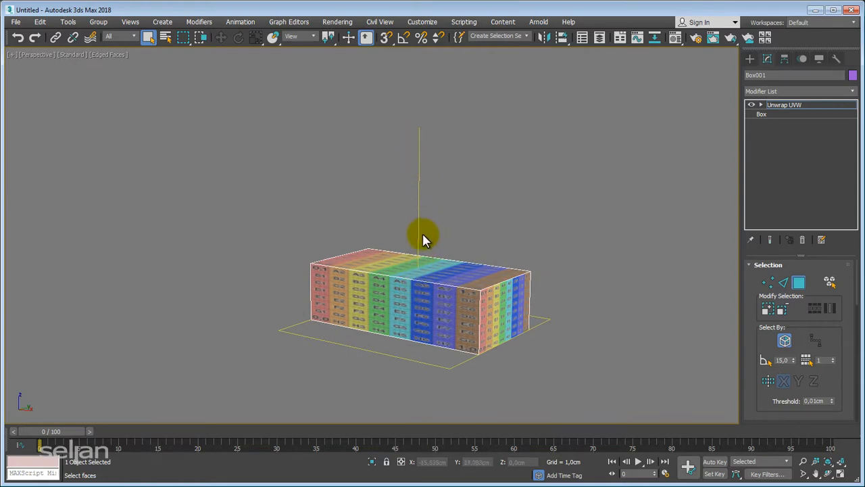
pyautogui.moveTo(422, 237)
pyautogui.keyDown('alt'); pyautogui.mouseDown(button='middle')
pyautogui.moveTo(436, 253)
pyautogui.moveTo(420, 249)
pyautogui.mouseUp(button='middle'); pyautogui.keyUp('alt')
pyautogui.keyDown('alt'); pyautogui.moveTo(412, 308); pyautogui.dragTo(605, 286, button='middle'); pyautogui.keyUp('alt')
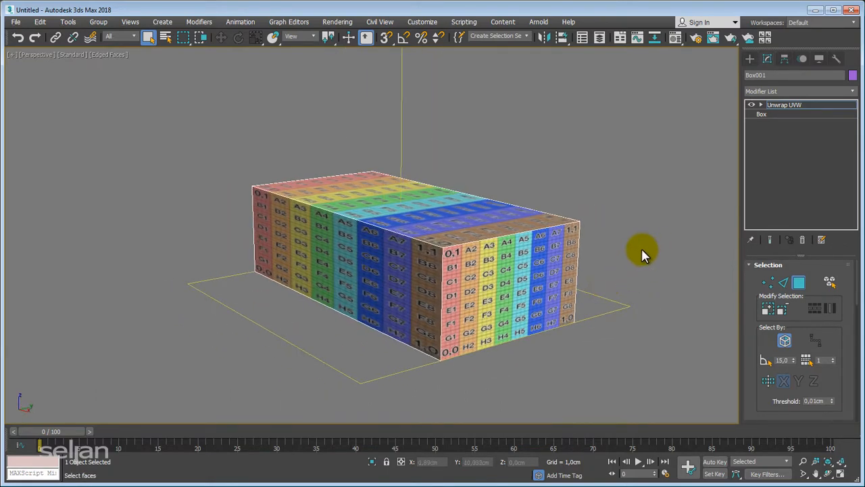
pyautogui.moveTo(641, 248); pyautogui.dragTo(644, 240, button='middle')
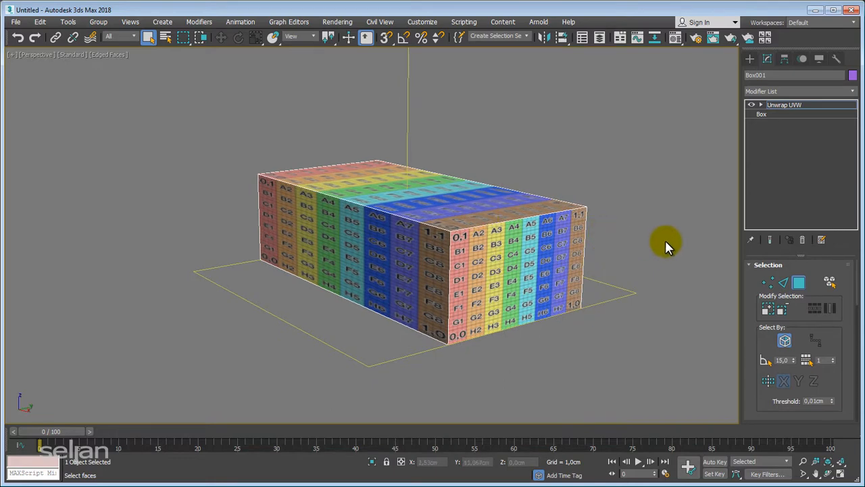
# Step: Expand the Unwrap UVW sub-object levels and, at Polygon level, pick the box's top face and its narrow end face in turn
pyautogui.click(760, 105)
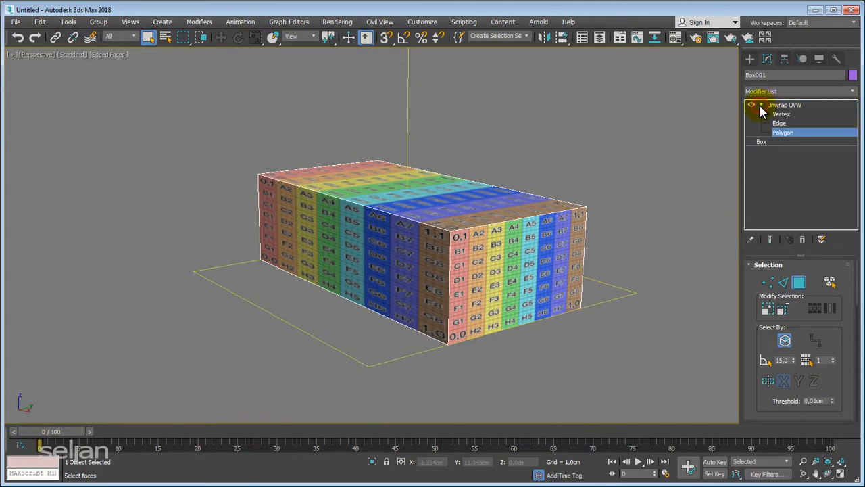
pyautogui.keyDown('alt'); pyautogui.moveTo(619, 206); pyautogui.dragTo(633, 214, button='middle'); pyautogui.keyUp('alt')
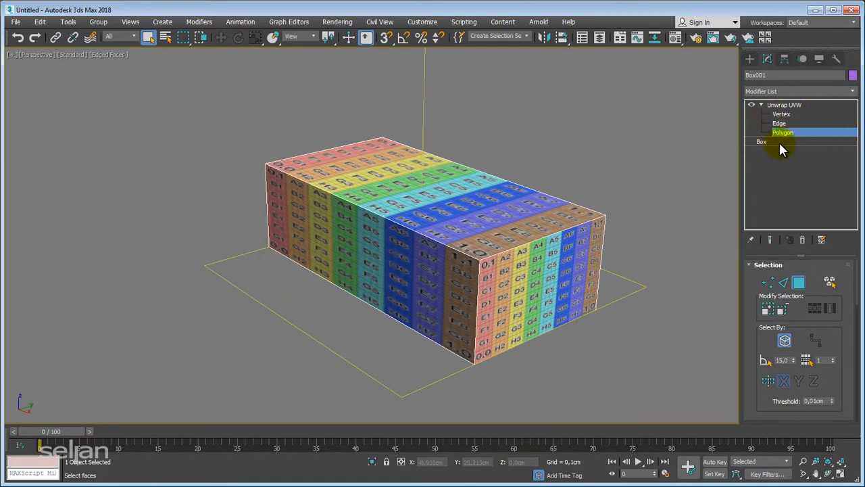
pyautogui.click(485, 202)
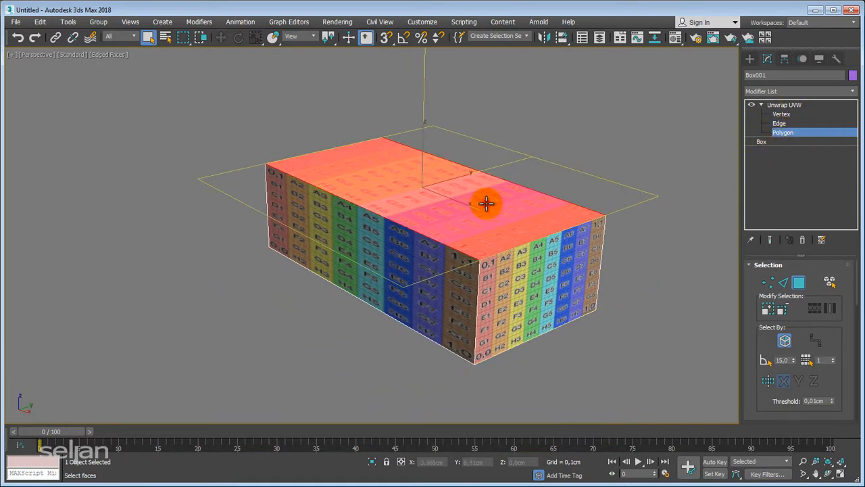
pyautogui.scroll(-5, 630, 291)
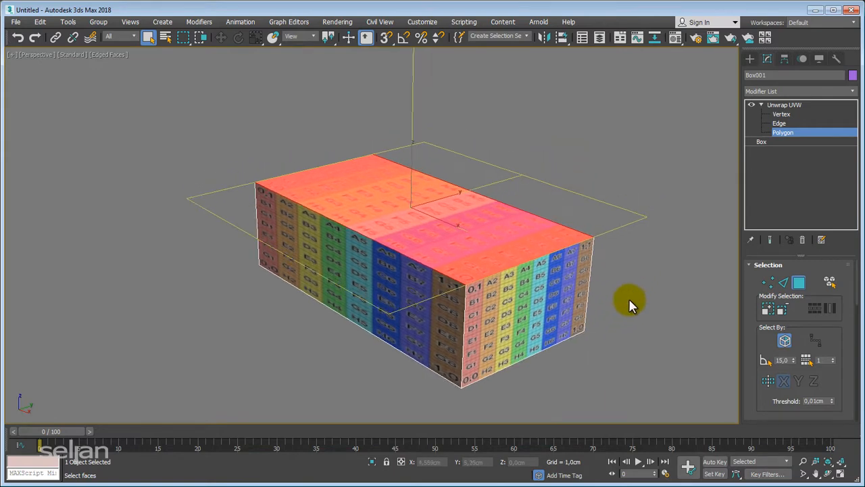
pyautogui.click(563, 310)
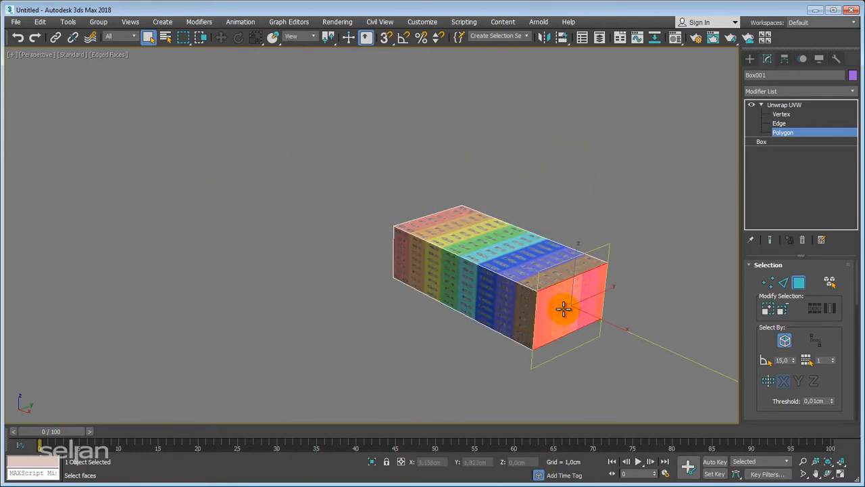
pyautogui.click(523, 238)
pyautogui.click(581, 318)
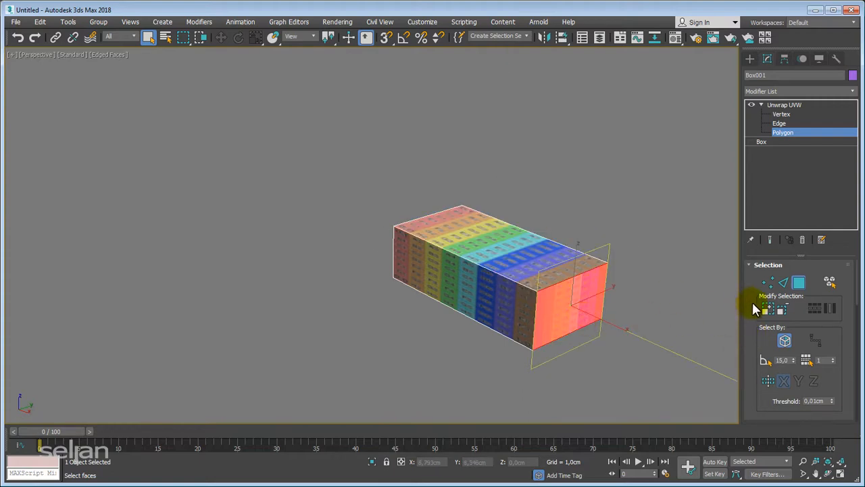
pyautogui.scroll(-3, 750, 277)
pyautogui.scroll(3, 578, 275)
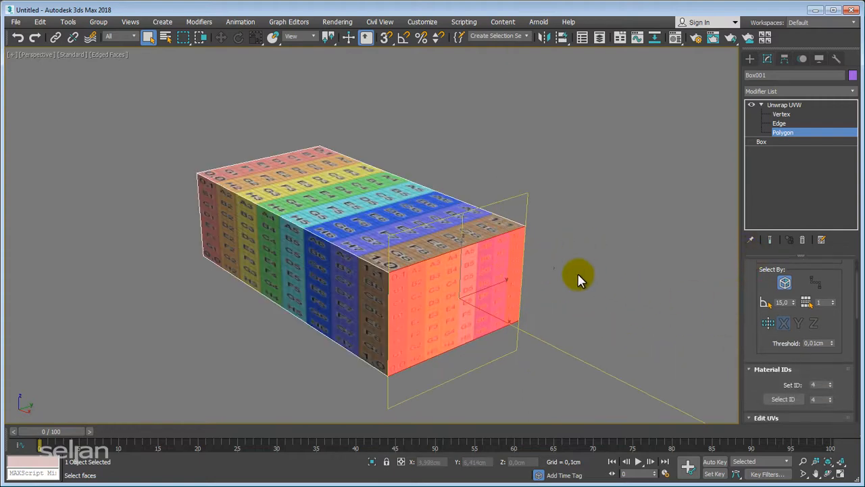
pyautogui.moveTo(577, 273); pyautogui.dragTo(624, 280, button='middle')
pyautogui.click(555, 304)
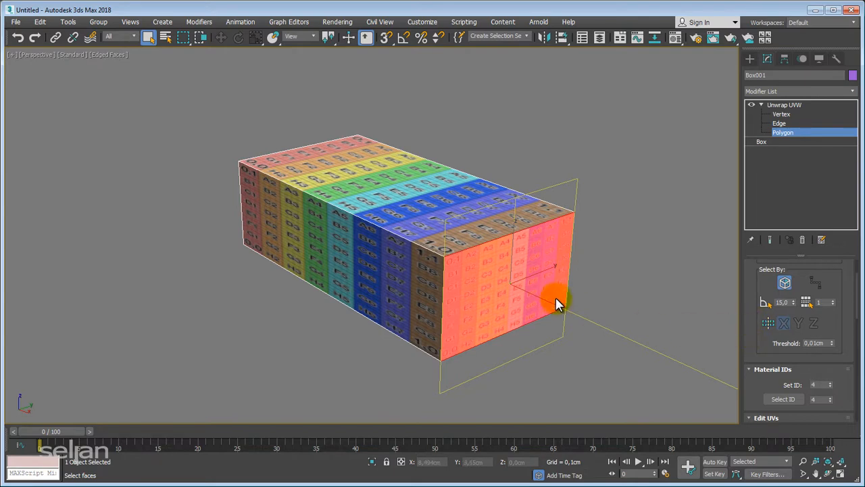
pyautogui.moveTo(754, 315); pyautogui.dragTo(754, 241)
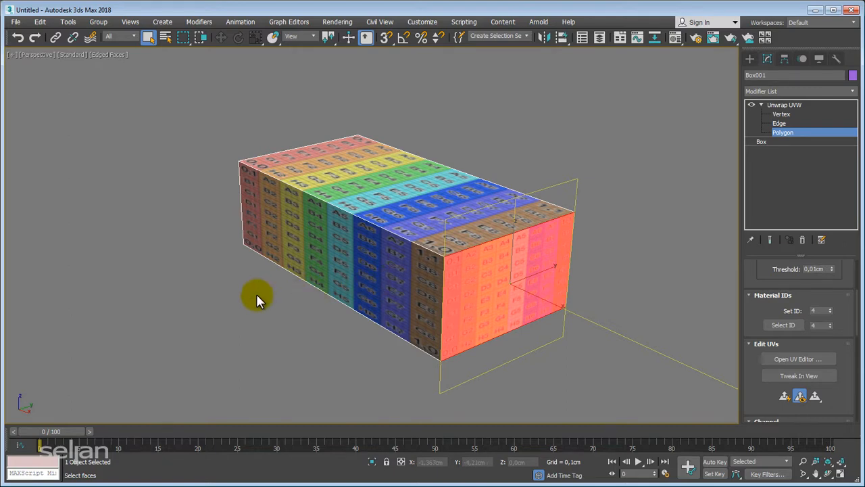
# Step: Select the top face together with the adjoining long side face and examine the combined selection from several sides
pyautogui.click(408, 181)
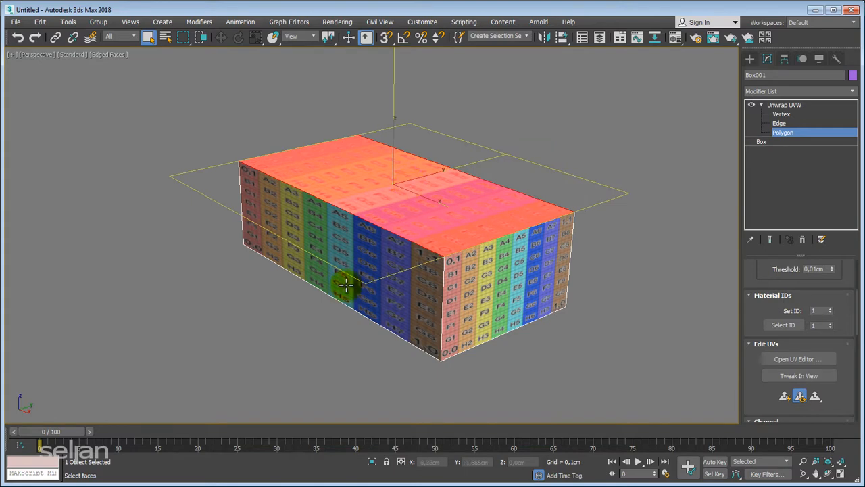
pyautogui.keyDown('ctrl'); pyautogui.click(367, 260); pyautogui.keyUp('ctrl')
pyautogui.keyDown('alt'); pyautogui.moveTo(373, 258); pyautogui.dragTo(390, 253, button='middle'); pyautogui.keyUp('alt')
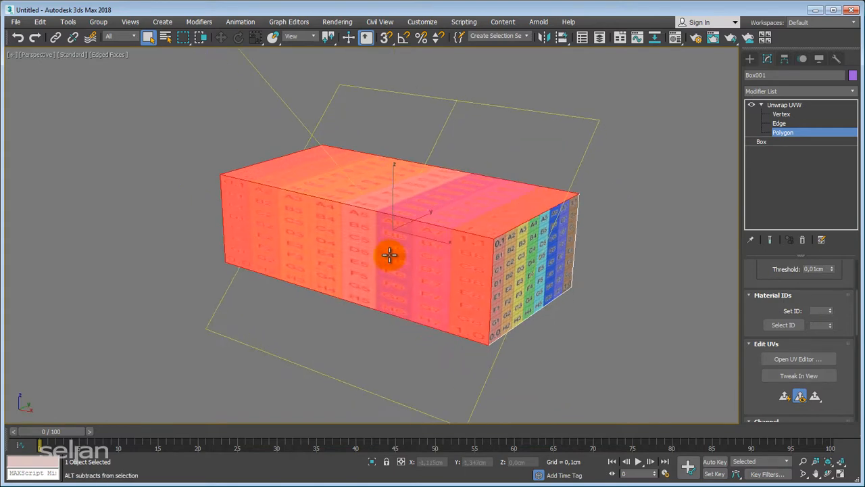
pyautogui.scroll(-3, 448, 272)
pyautogui.keyDown('alt'); pyautogui.moveTo(420, 308); pyautogui.dragTo(540, 299, button='middle'); pyautogui.keyUp('alt')
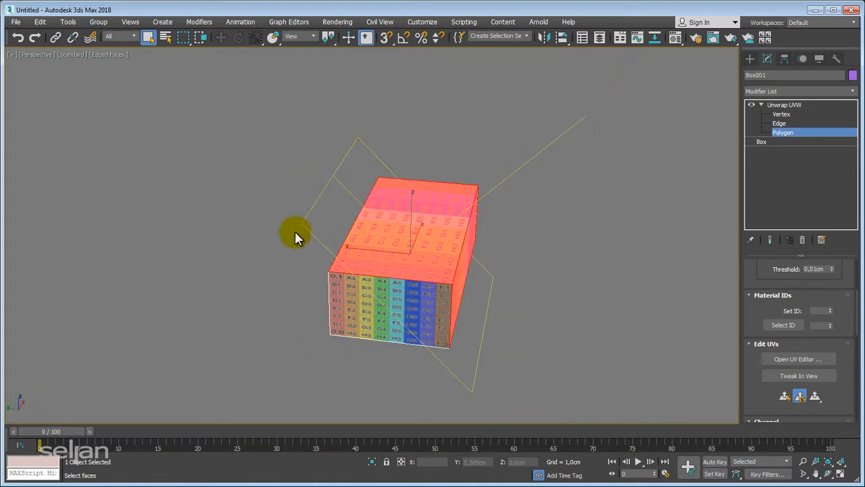
pyautogui.keyDown('alt'); pyautogui.moveTo(479, 222); pyautogui.dragTo(482, 207, button='middle'); pyautogui.keyUp('alt')
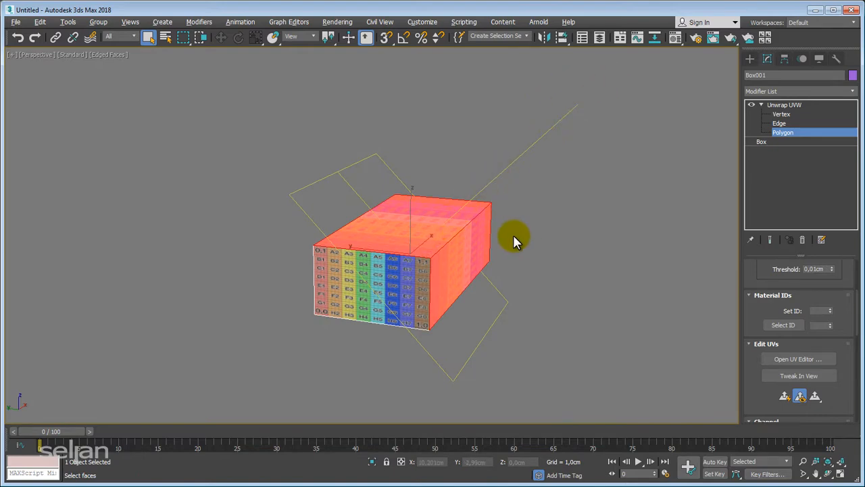
pyautogui.keyDown('alt'); pyautogui.moveTo(513, 238); pyautogui.dragTo(477, 237, button='middle'); pyautogui.keyUp('alt')
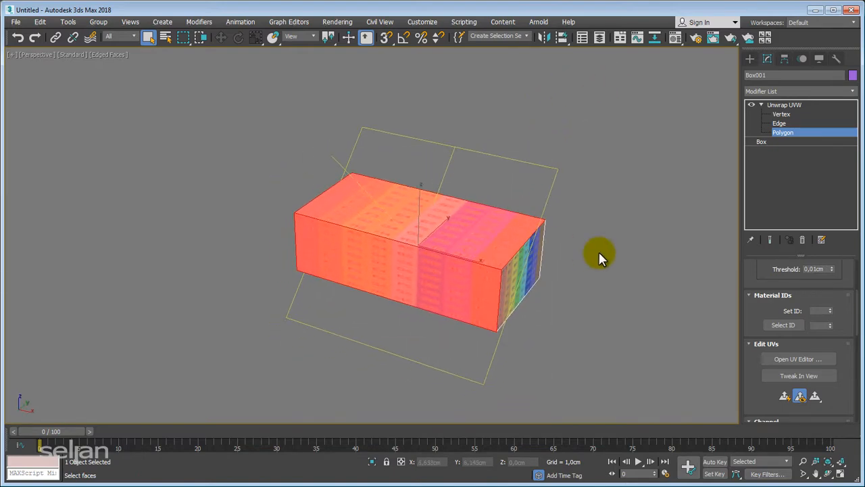
# Step: Clear the polygon selection and select only the box's top face
pyautogui.click(615, 282)
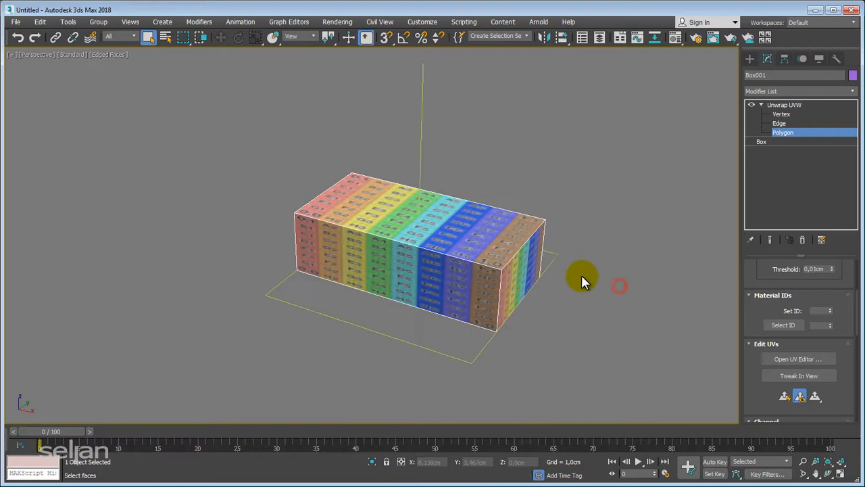
pyautogui.click(499, 228)
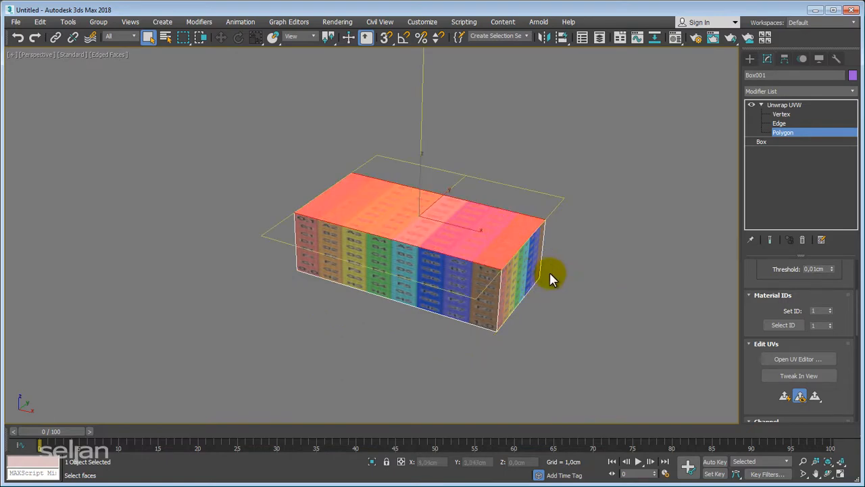
pyautogui.moveTo(550, 274); pyautogui.dragTo(577, 286, button='middle')
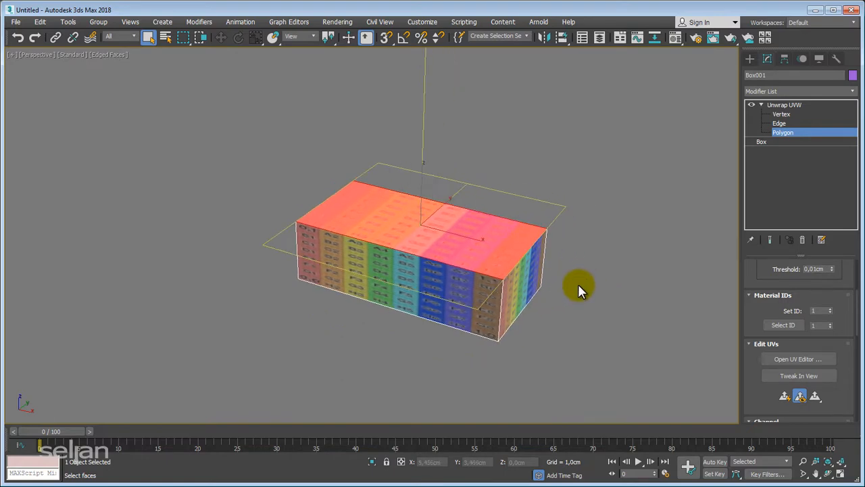
pyautogui.keyDown('alt'); pyautogui.moveTo(578, 284); pyautogui.dragTo(614, 273, button='middle'); pyautogui.keyUp('alt')
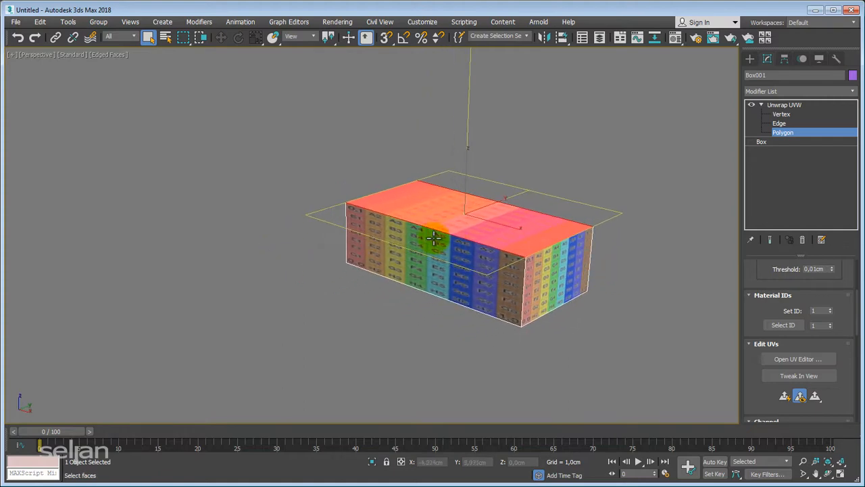
pyautogui.click(532, 228)
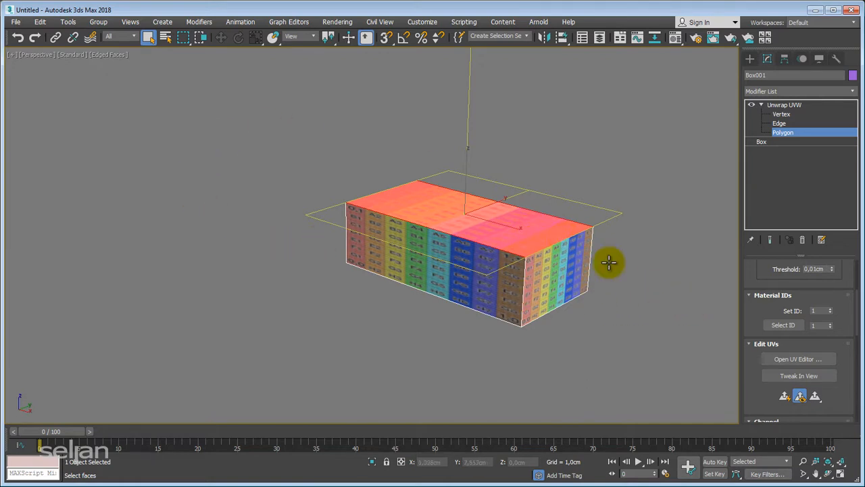
# Step: Open the UV Editor for the top face and place its window beside the box with the whole UV tile in view
pyautogui.click(781, 360)
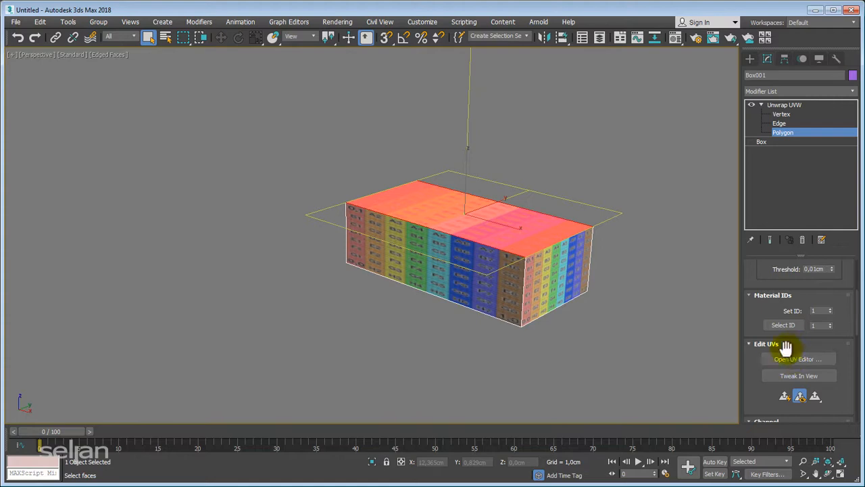
pyautogui.click(804, 365)
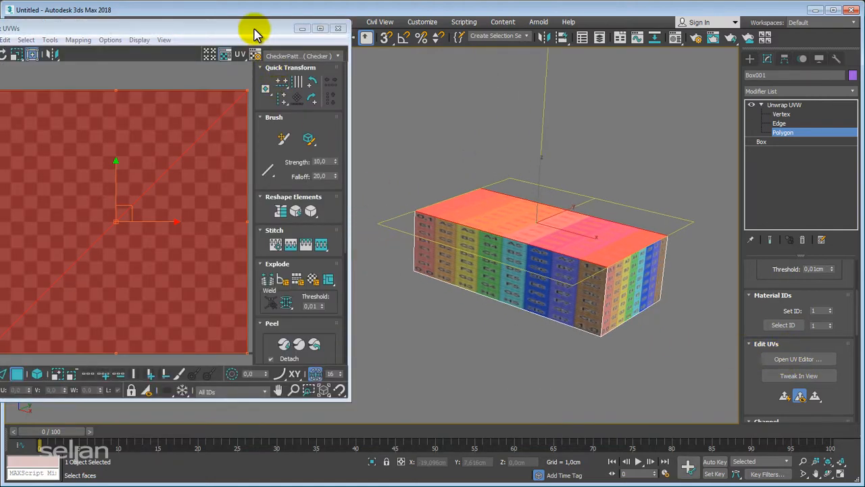
pyautogui.moveTo(253, 29); pyautogui.dragTo(292, 42)
pyautogui.moveTo(575, 284)
pyautogui.mouseDown(button='middle')
pyautogui.moveTo(601, 286)
pyautogui.moveTo(576, 274)
pyautogui.mouseUp(button='middle')
pyautogui.scroll(-3, 602, 288)
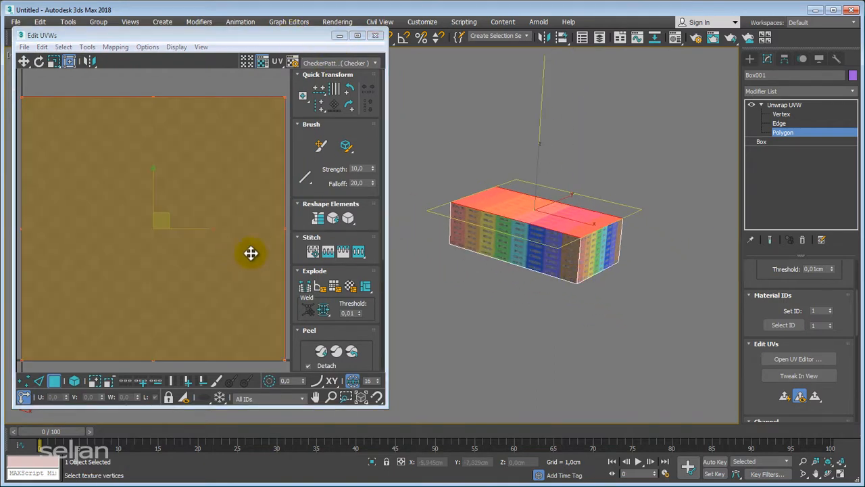
pyautogui.moveTo(176, 224); pyautogui.dragTo(154, 232, button='middle')
pyautogui.scroll(-3, 192, 213)
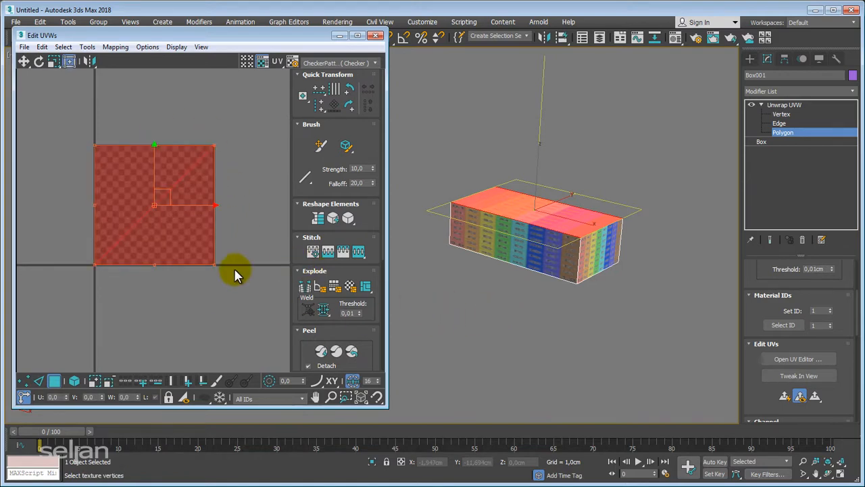
# Step: Select all faces of the box and inspect how their UVs lie in the UV tile
pyautogui.moveTo(493, 290); pyautogui.dragTo(502, 310, button='middle')
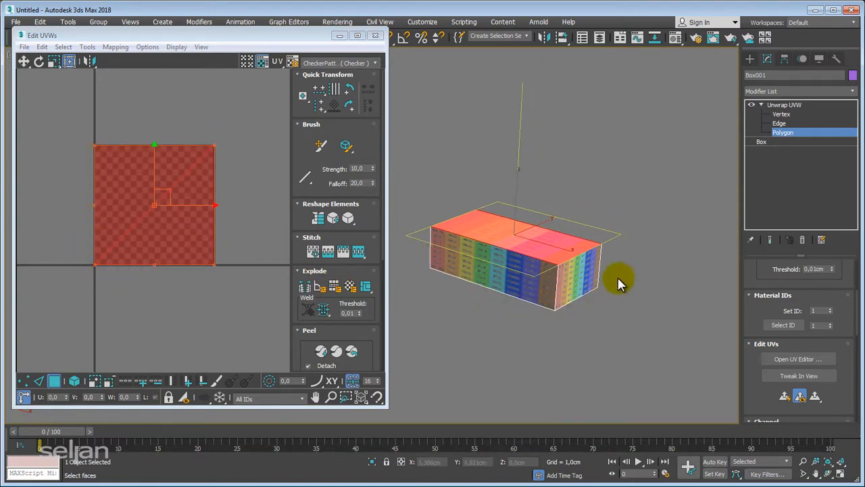
pyautogui.moveTo(694, 169); pyautogui.dragTo(405, 349)
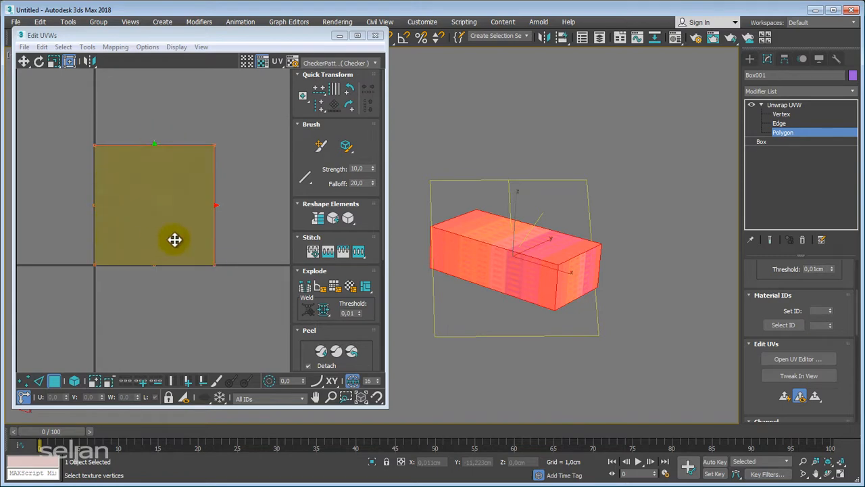
pyautogui.scroll(-2, 206, 241)
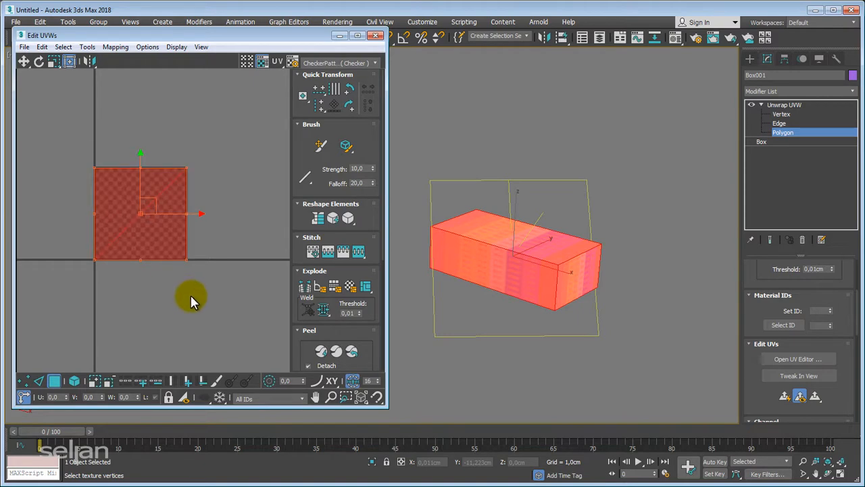
# Step: Deselect all faces and reselect the top face alone to compare its UVs in the editor with the box
pyautogui.click(243, 211)
pyautogui.click(503, 235)
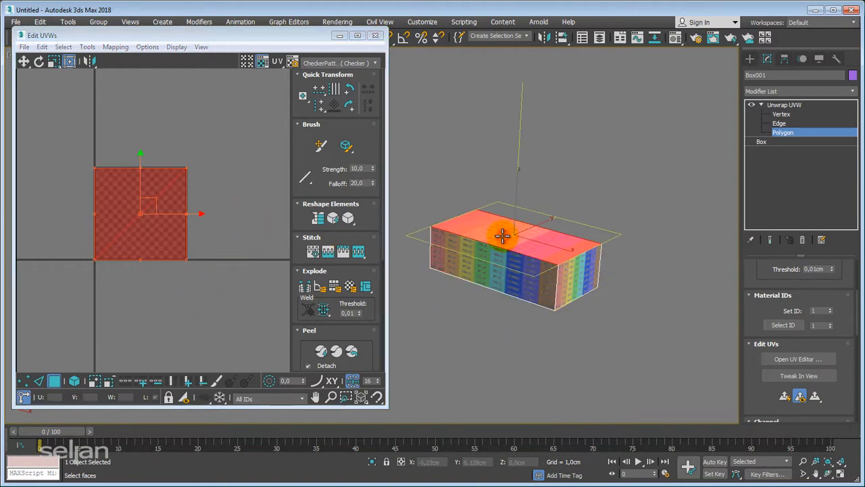
pyautogui.moveTo(172, 229); pyautogui.dragTo(173, 255, button='middle')
pyautogui.moveTo(491, 323); pyautogui.dragTo(630, 329, button='middle')
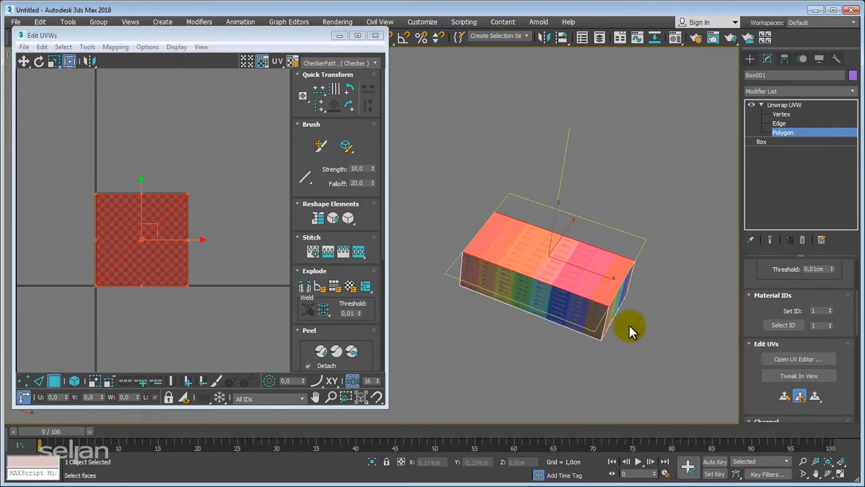
# Step: Compare the checker texture on the box's top face, seen from above, with that face's UVs in the UV tile
pyautogui.scroll(2, 631, 320)
pyautogui.keyDown('alt'); pyautogui.moveTo(581, 245); pyautogui.dragTo(565, 269, button='middle'); pyautogui.keyUp('alt')
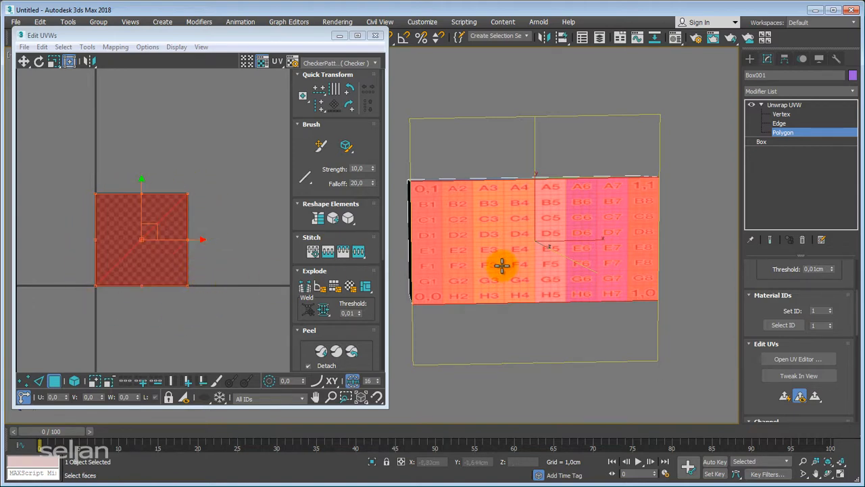
pyautogui.keyDown('alt'); pyautogui.moveTo(509, 257); pyautogui.dragTo(493, 260, button='middle'); pyautogui.keyUp('alt')
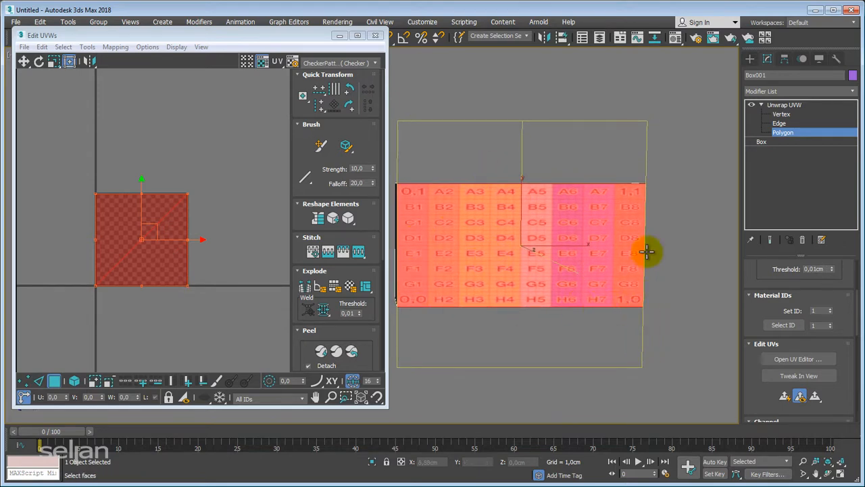
pyautogui.moveTo(147, 236); pyautogui.dragTo(160, 227, button='middle')
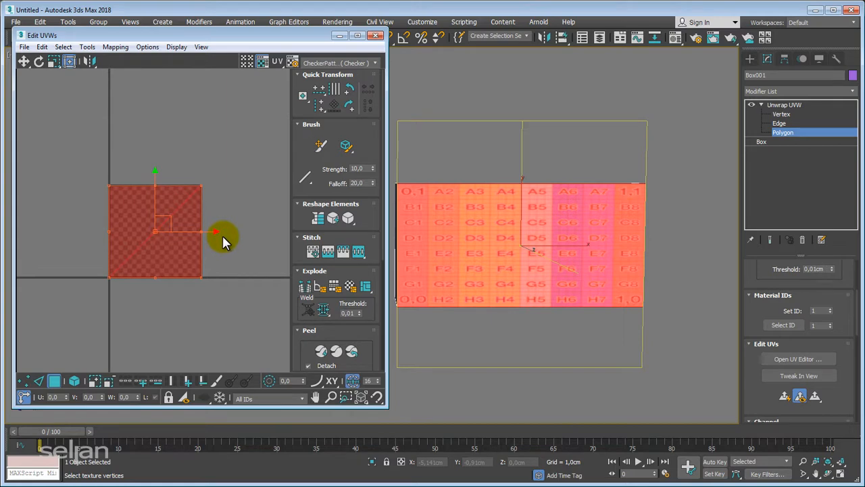
pyautogui.moveTo(222, 235); pyautogui.dragTo(226, 227, button='middle')
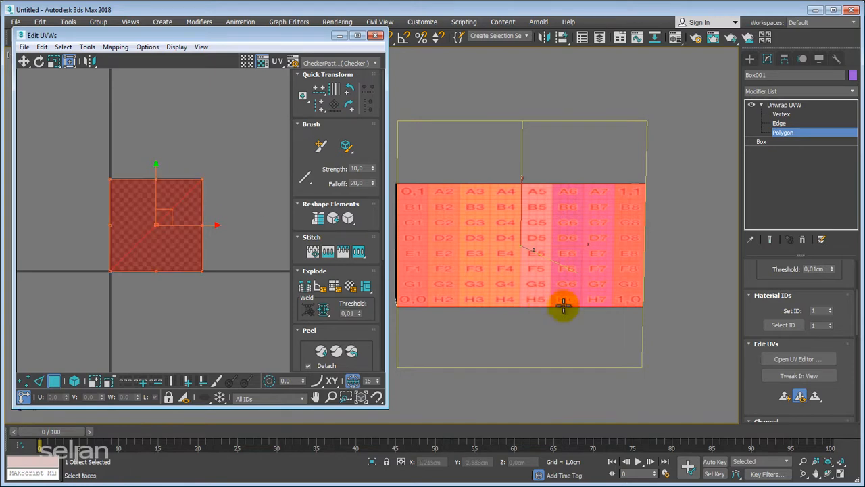
pyautogui.keyDown('alt'); pyautogui.moveTo(561, 305); pyautogui.dragTo(470, 289, button='middle'); pyautogui.keyUp('alt')
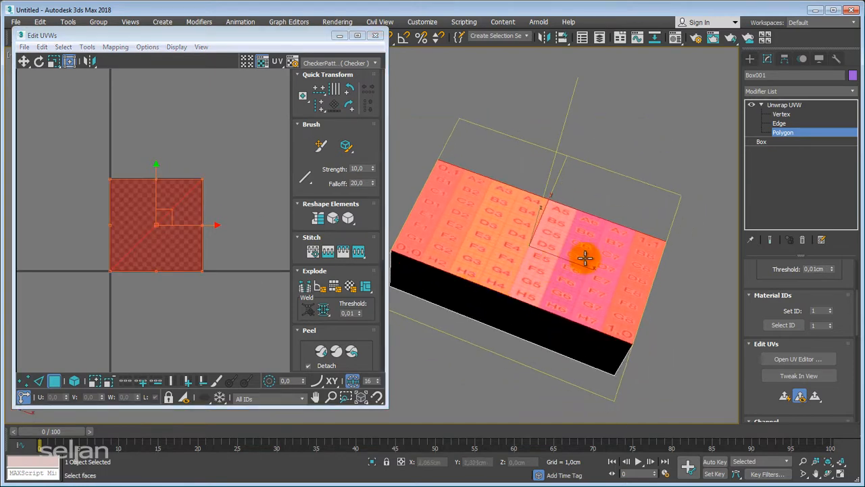
pyautogui.keyDown('alt'); pyautogui.moveTo(528, 265); pyautogui.dragTo(743, 353, button='middle'); pyautogui.keyUp('alt')
# Step: Apply a Quick Planar Map to the top face and compare its UV proportions with the texture on the box
pyautogui.moveTo(759, 314); pyautogui.dragTo(757, 289)
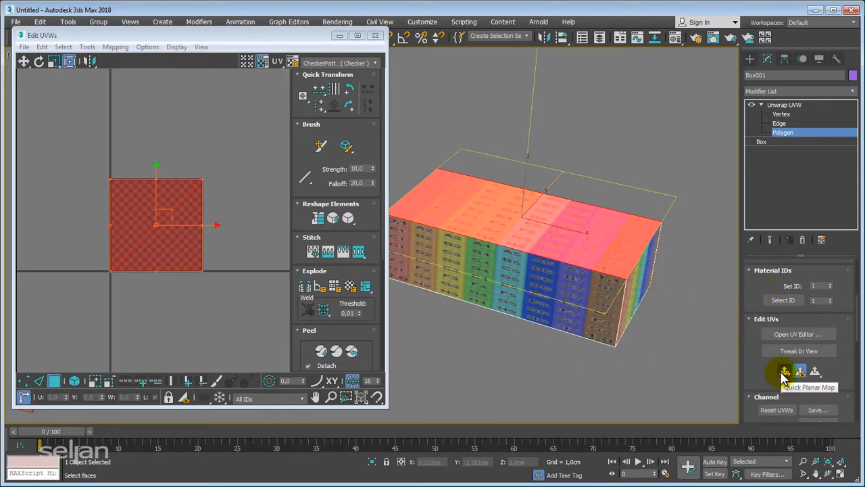
pyautogui.moveTo(550, 262); pyautogui.dragTo(564, 306, button='middle')
pyautogui.scroll(-2, 551, 202)
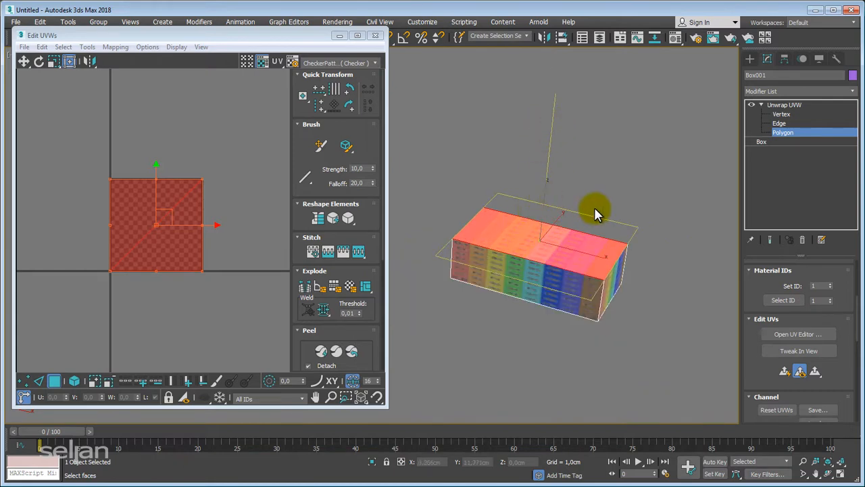
pyautogui.scroll(3, 556, 191)
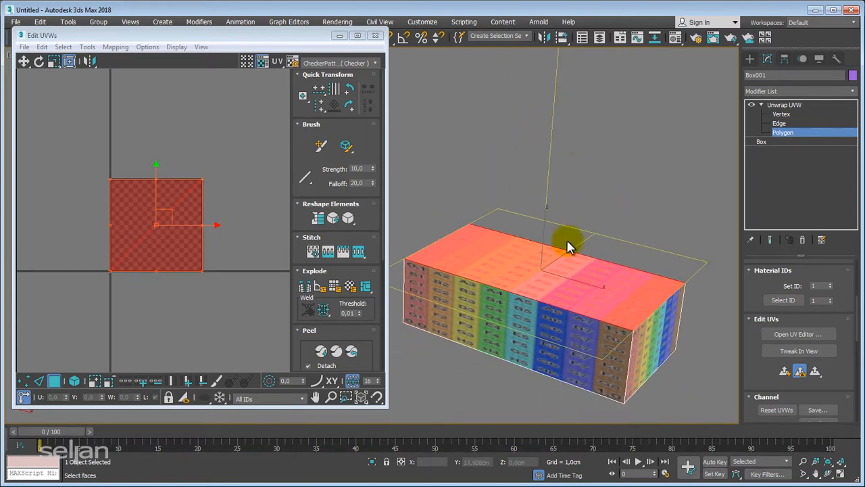
pyautogui.moveTo(568, 242); pyautogui.dragTo(584, 220, button='middle')
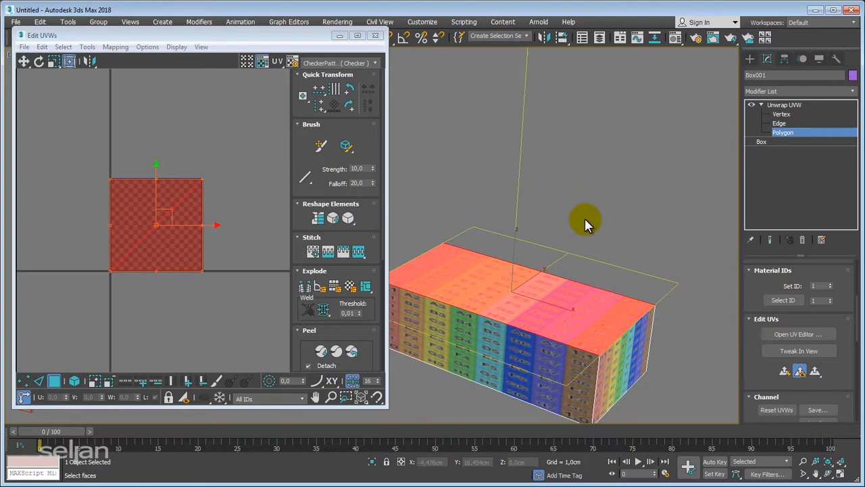
pyautogui.click(784, 371)
pyautogui.keyDown('alt'); pyautogui.moveTo(560, 285); pyautogui.dragTo(570, 261, button='middle'); pyautogui.keyUp('alt')
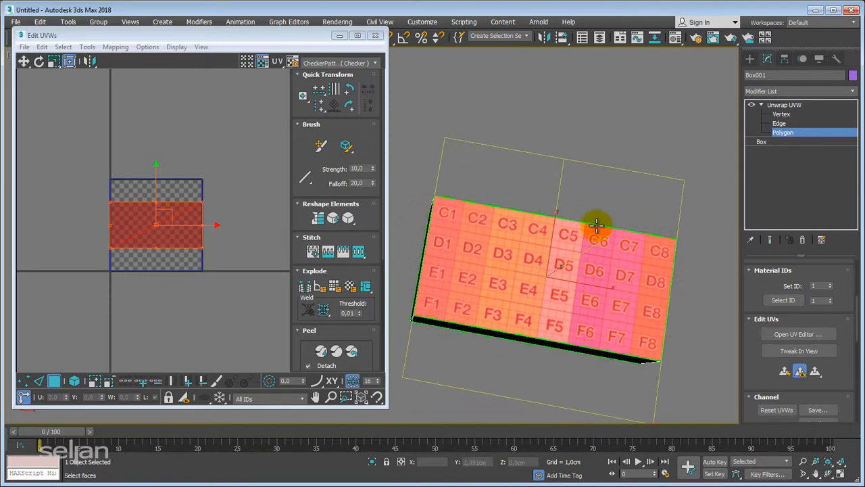
pyautogui.moveTo(193, 195); pyautogui.dragTo(219, 199, button='middle')
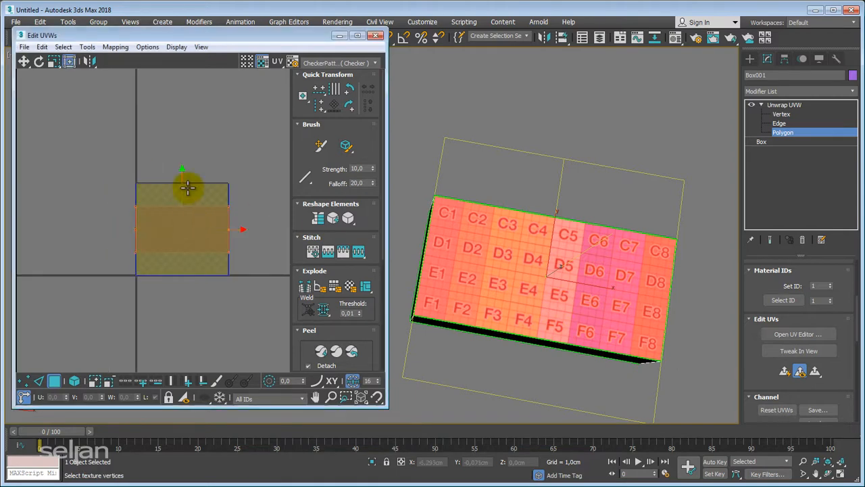
pyautogui.click(208, 271)
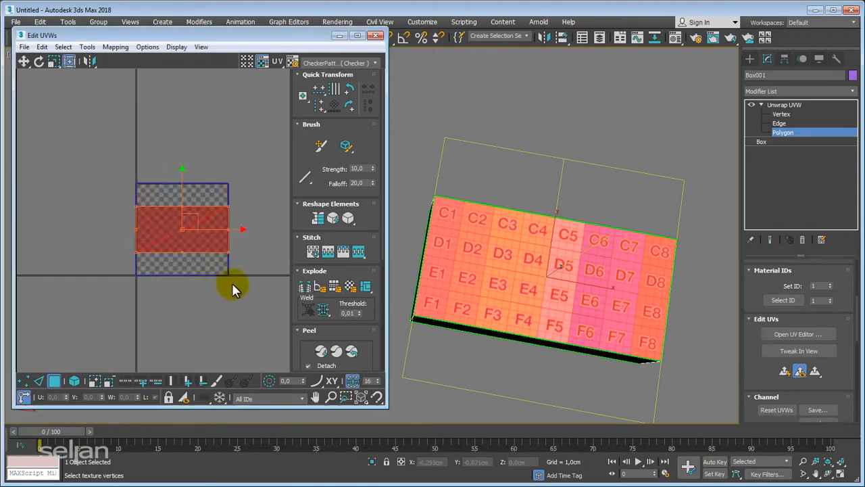
pyautogui.keyDown('alt'); pyautogui.moveTo(592, 291); pyautogui.dragTo(597, 244, button='middle'); pyautogui.keyUp('alt')
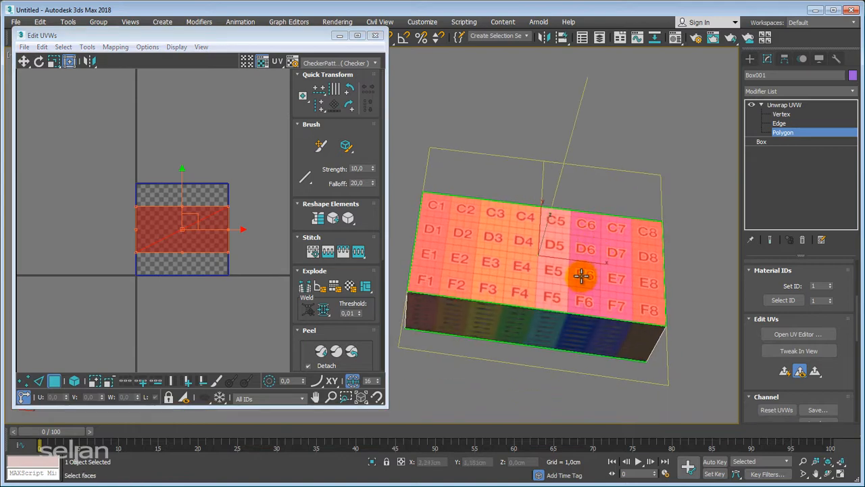
pyautogui.moveTo(558, 264); pyautogui.dragTo(571, 294, button='middle')
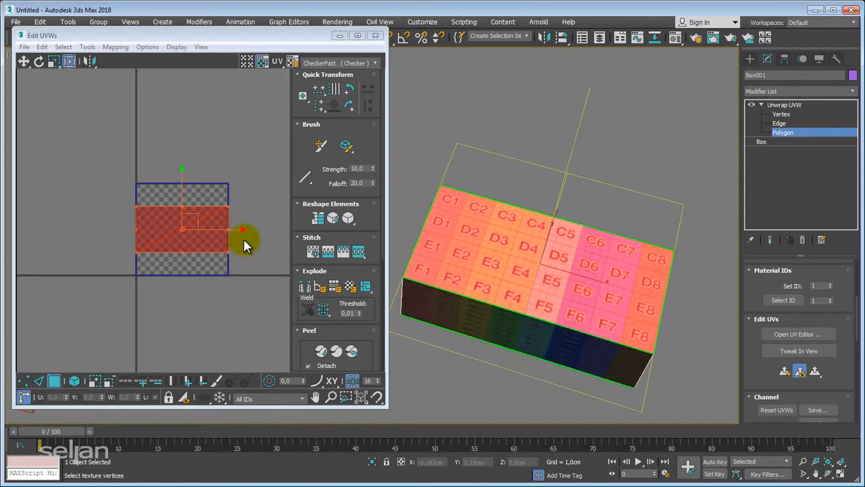
# Step: Move the top face's UVs out of the UV tile into the empty area above and to its right
pyautogui.scroll(-3, 228, 261)
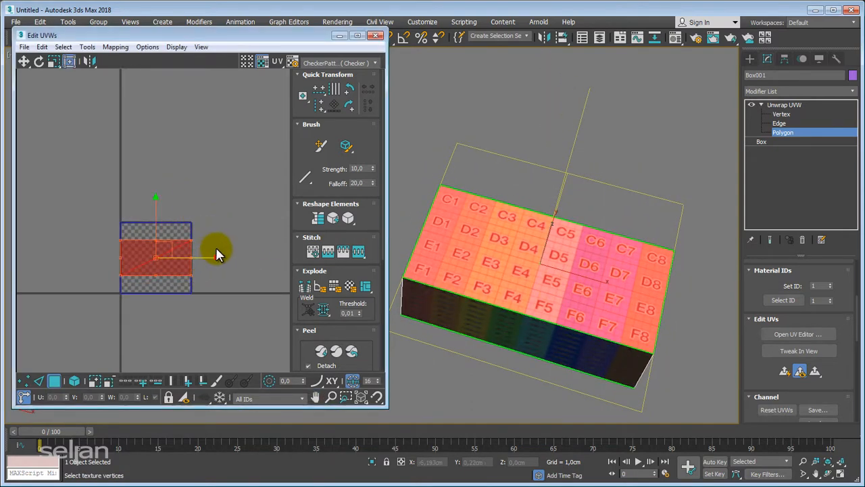
pyautogui.moveTo(216, 247); pyautogui.dragTo(206, 268, button='middle')
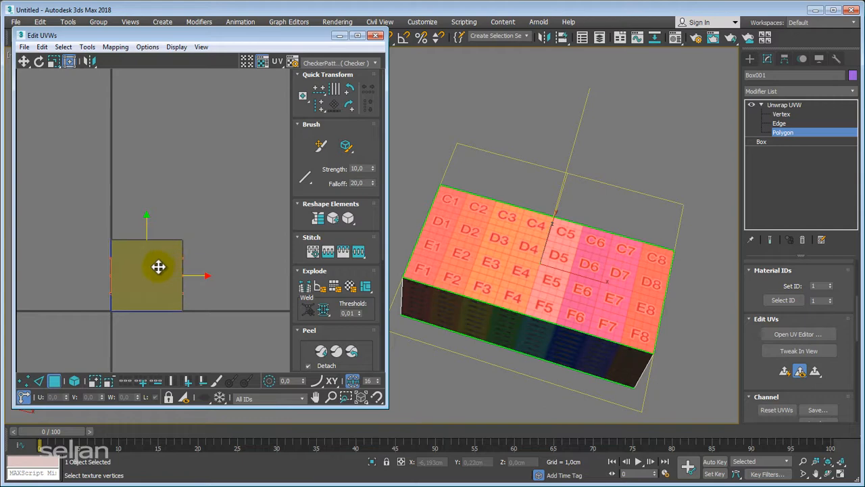
pyautogui.moveTo(157, 266); pyautogui.dragTo(213, 120)
pyautogui.moveTo(206, 164); pyautogui.dragTo(160, 169, button='middle')
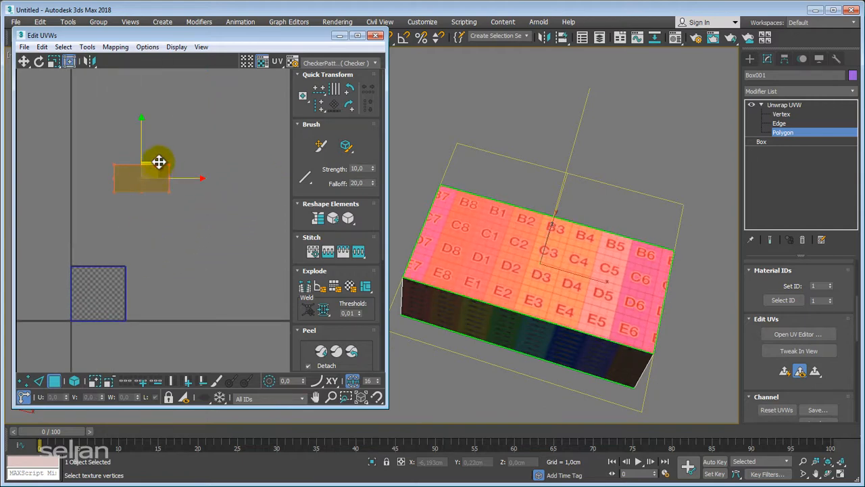
pyautogui.moveTo(158, 162); pyautogui.dragTo(190, 133)
pyautogui.moveTo(223, 178); pyautogui.dragTo(149, 227, button='middle')
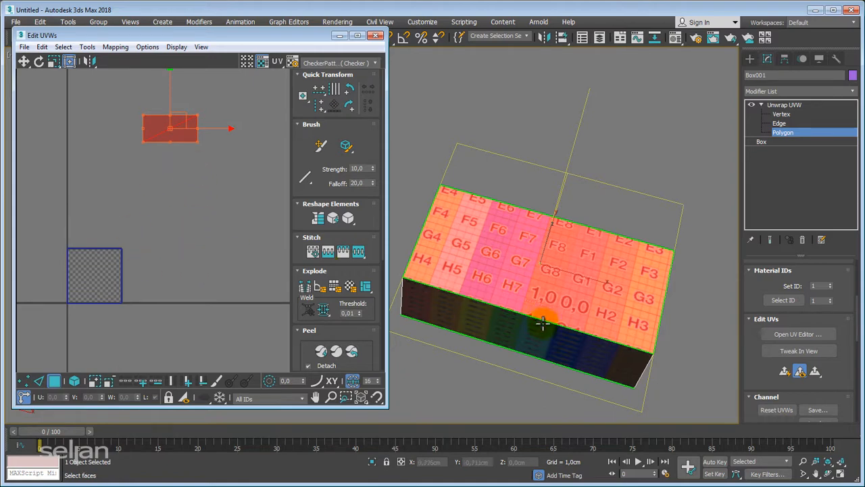
# Step: Select the box's front long side and the top face in turn to compare their textures
pyautogui.keyDown('alt'); pyautogui.moveTo(543, 323); pyautogui.dragTo(525, 338, button='middle'); pyautogui.keyUp('alt')
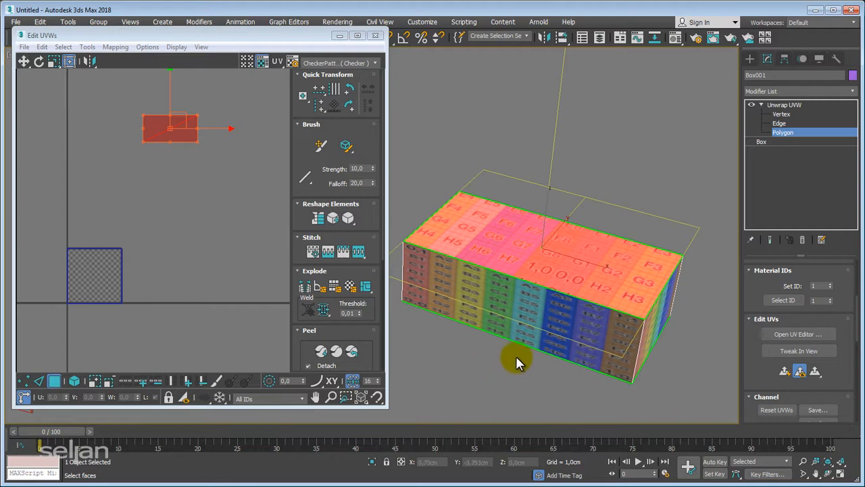
pyautogui.click(519, 310)
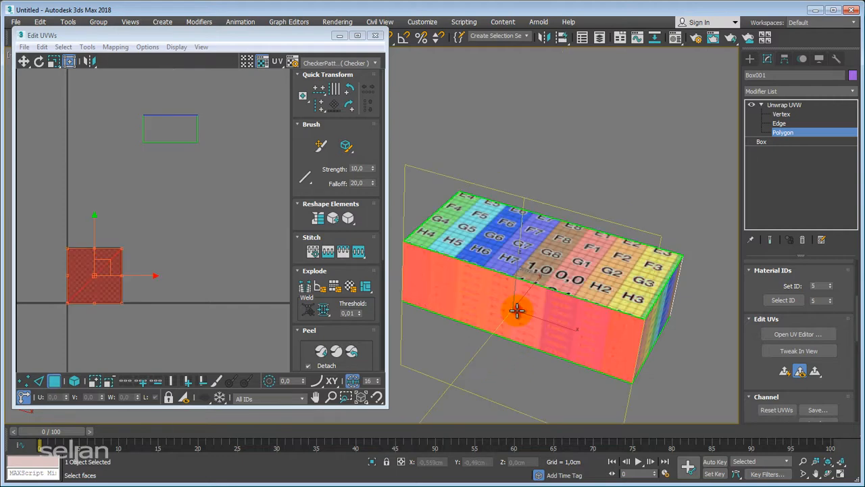
pyautogui.scroll(4, 525, 329)
pyautogui.keyDown('alt'); pyautogui.moveTo(474, 311); pyautogui.dragTo(527, 324, button='middle'); pyautogui.keyUp('alt')
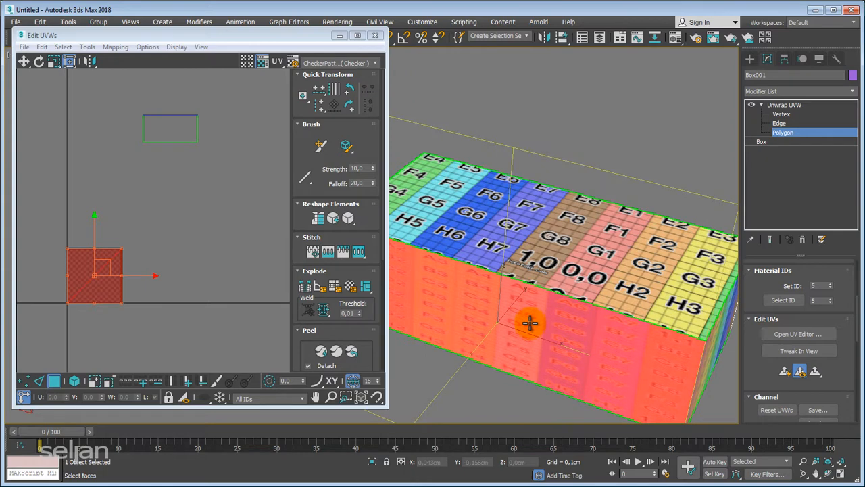
pyautogui.click(571, 241)
pyautogui.scroll(-3, 560, 299)
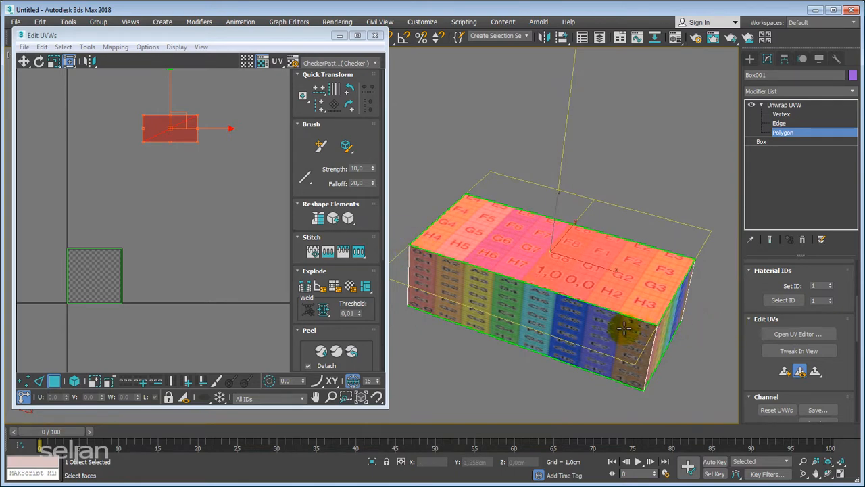
# Step: Apply a Quick Planar Map to the front long side and move its UVs directly below the top face's UVs
pyautogui.click(519, 305)
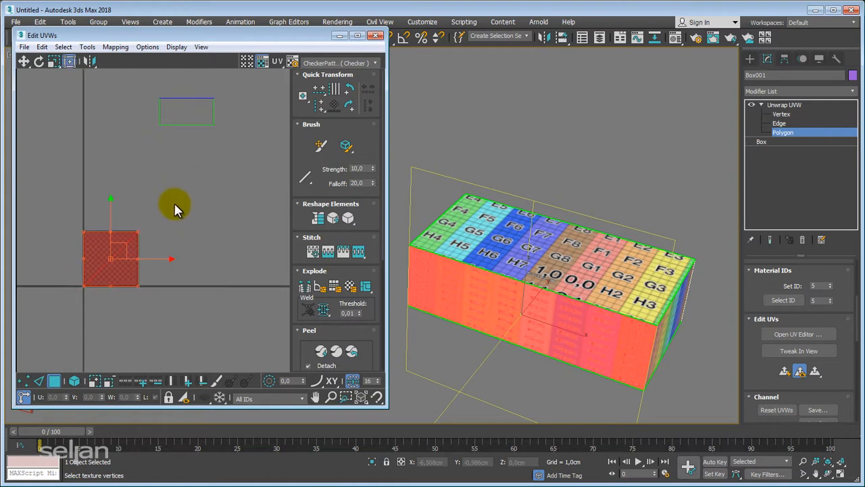
pyautogui.moveTo(174, 207); pyautogui.dragTo(196, 213, button='middle')
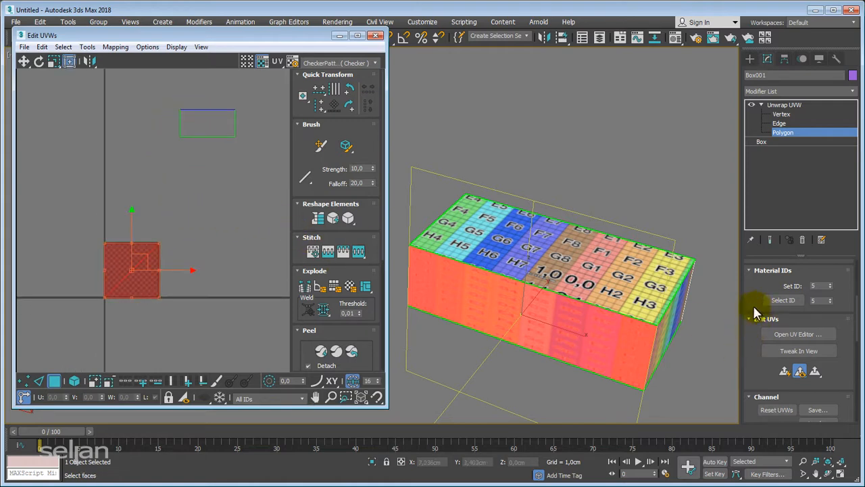
pyautogui.scroll(-1, 751, 332)
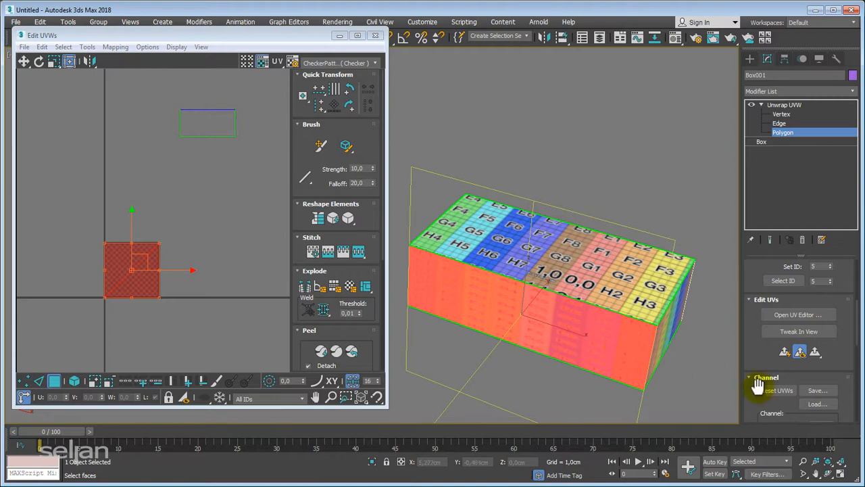
pyautogui.click(785, 353)
pyautogui.moveTo(164, 283); pyautogui.dragTo(167, 294, button='middle')
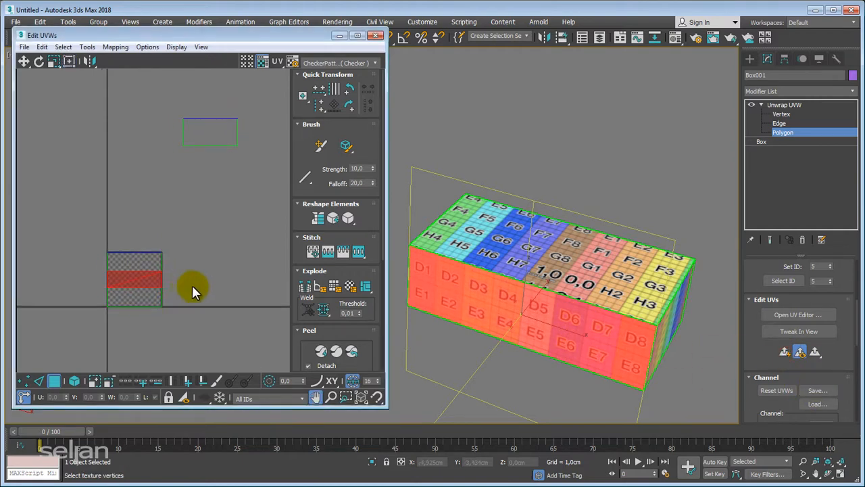
pyautogui.keyDown('alt'); pyautogui.moveTo(519, 314); pyautogui.dragTo(523, 297, button='middle'); pyautogui.keyUp('alt')
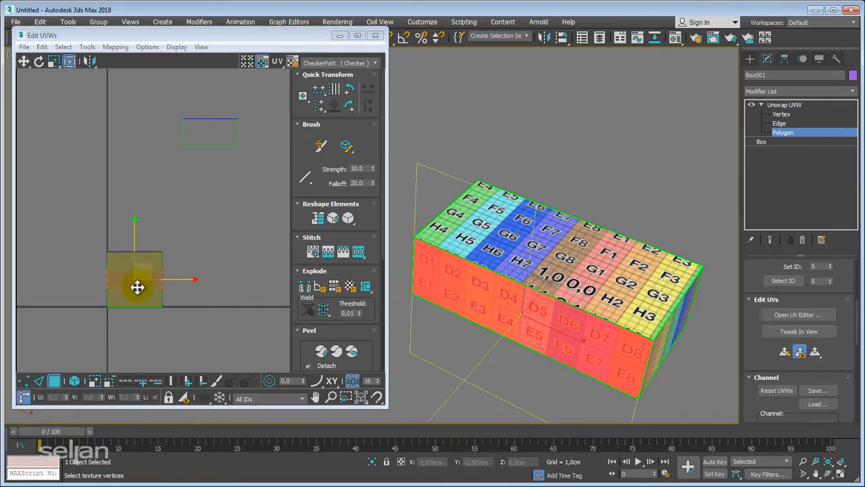
pyautogui.moveTo(137, 287); pyautogui.dragTo(225, 144)
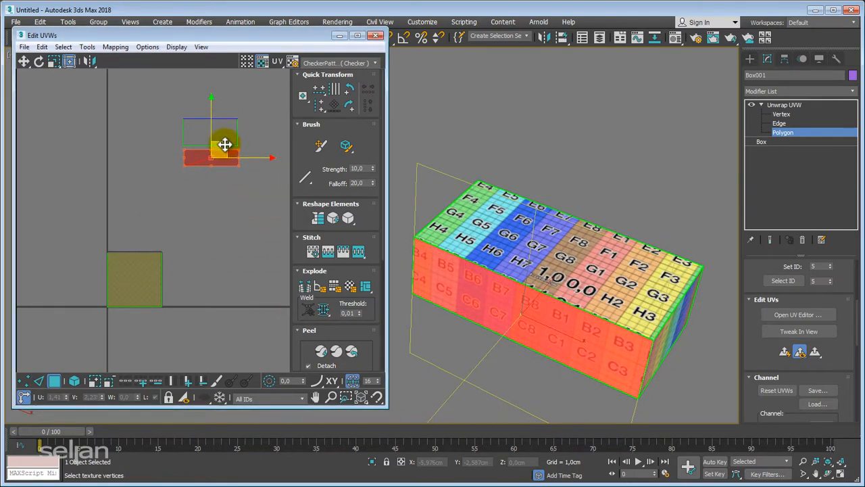
# Step: Apply a Quick Planar Map to the box's bottom face and move its UVs directly below the front side's UVs
pyautogui.keyDown('alt'); pyautogui.moveTo(540, 245); pyautogui.dragTo(535, 309, button='middle'); pyautogui.keyUp('alt')
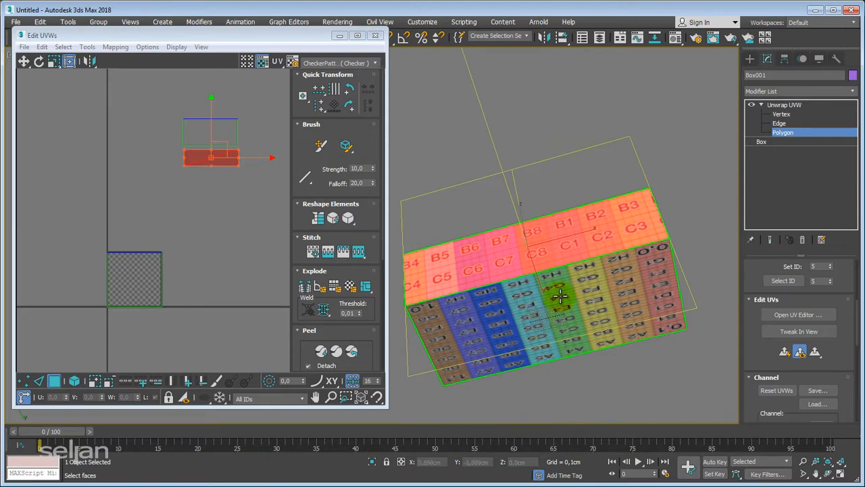
pyautogui.click(561, 296)
pyautogui.click(799, 351)
pyautogui.keyDown('alt'); pyautogui.moveTo(608, 352); pyautogui.dragTo(582, 311, button='middle'); pyautogui.keyUp('alt')
pyautogui.scroll(-3, 581, 293)
pyautogui.scroll(3, 600, 304)
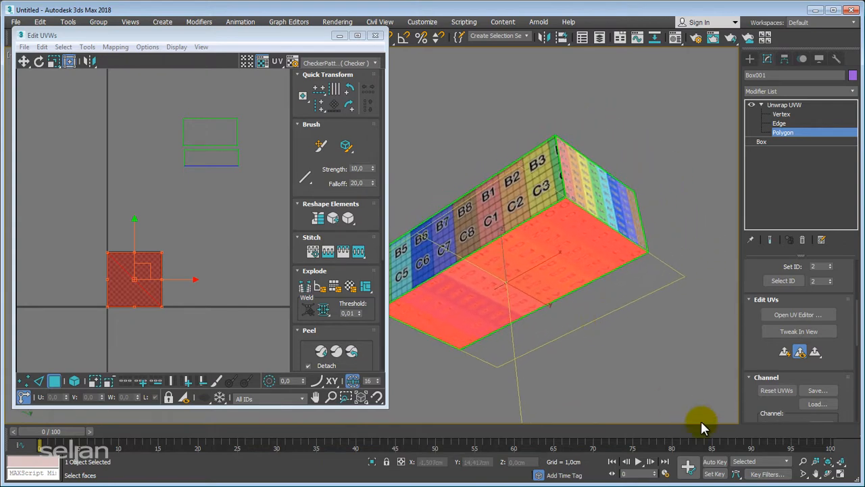
pyautogui.click(784, 356)
pyautogui.moveTo(169, 282); pyautogui.dragTo(165, 302, button='middle')
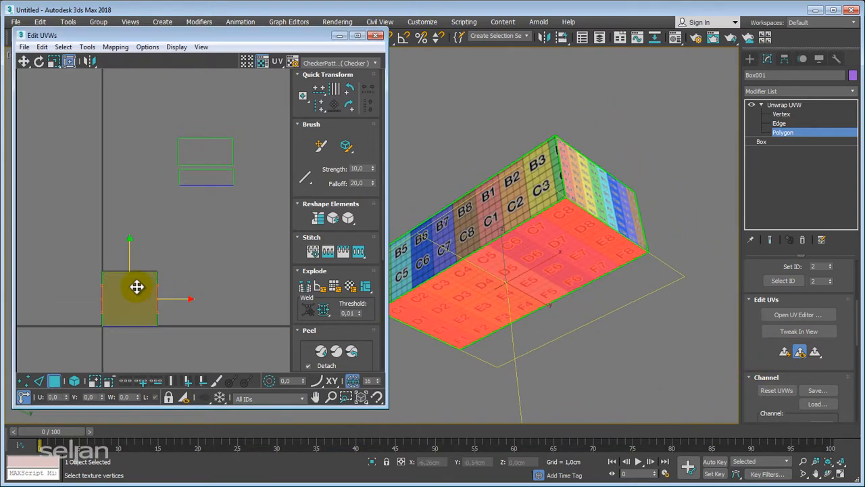
pyautogui.moveTo(136, 287); pyautogui.dragTo(214, 192)
# Step: Apply a Quick Planar Map to the back long side and move its UVs directly below the bottom face's UVs
pyautogui.keyDown('alt'); pyautogui.moveTo(476, 220); pyautogui.dragTo(560, 284, button='middle'); pyautogui.keyUp('alt')
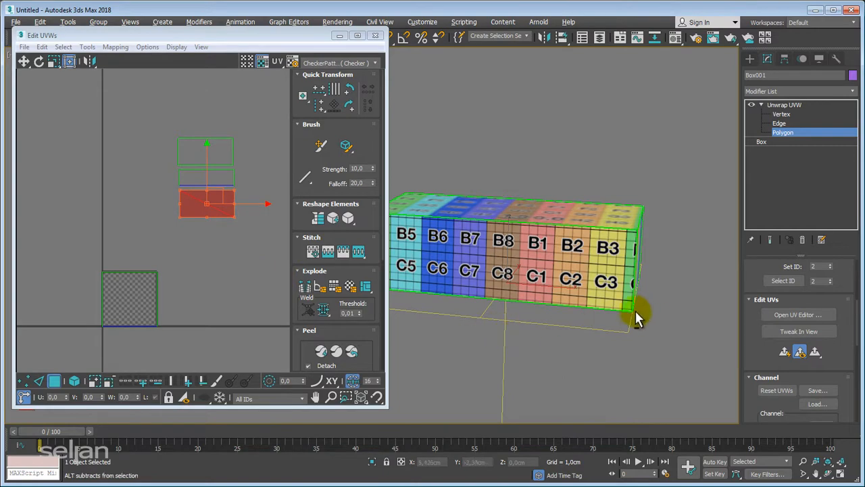
pyautogui.keyDown('alt'); pyautogui.moveTo(636, 318); pyautogui.dragTo(513, 258, button='middle'); pyautogui.keyUp('alt')
pyautogui.click(499, 259)
pyautogui.moveTo(190, 277); pyautogui.dragTo(205, 265, button='middle')
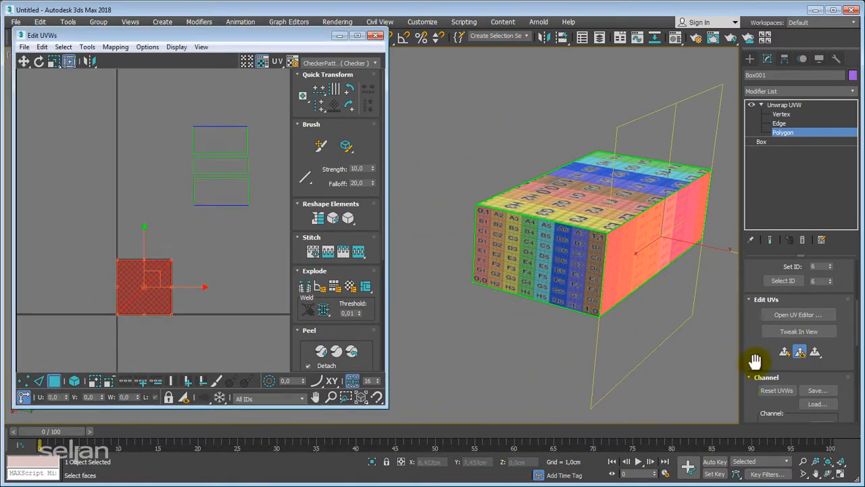
pyautogui.click(785, 353)
pyautogui.moveTo(88, 261); pyautogui.dragTo(65, 274, button='middle')
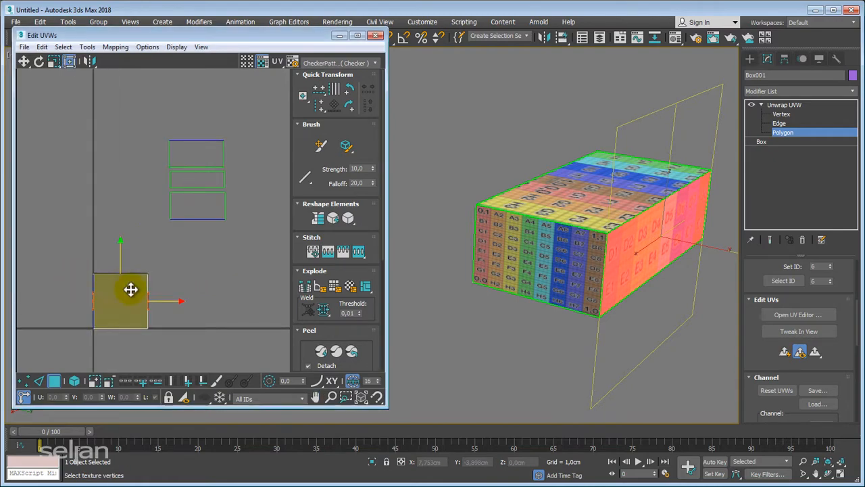
pyautogui.moveTo(130, 289); pyautogui.dragTo(206, 223)
pyautogui.moveTo(216, 268); pyautogui.dragTo(233, 260, button='middle')
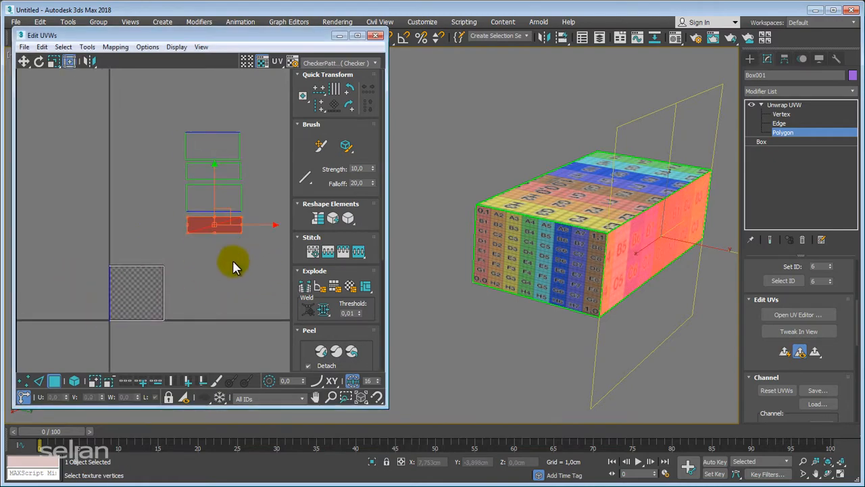
# Step: Apply a Quick Planar Map to one of the box's end faces and move its UVs up to the left of the other mapped faces
pyautogui.keyDown('alt'); pyautogui.moveTo(567, 291); pyautogui.dragTo(611, 245, button='middle'); pyautogui.keyUp('alt')
pyautogui.scroll(-3, 525, 291)
pyautogui.click(581, 307)
pyautogui.click(506, 310)
pyautogui.click(556, 313)
pyautogui.scroll(-2, 612, 311)
pyautogui.keyDown('alt'); pyautogui.moveTo(610, 244); pyautogui.dragTo(531, 247, button='middle'); pyautogui.keyUp('alt')
pyautogui.scroll(3, 649, 260)
pyautogui.moveTo(649, 261); pyautogui.dragTo(591, 272, button='middle')
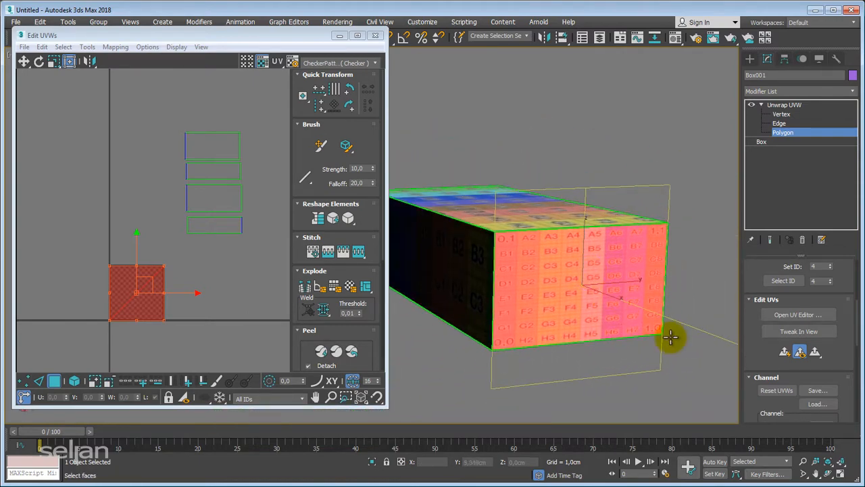
pyautogui.click(785, 352)
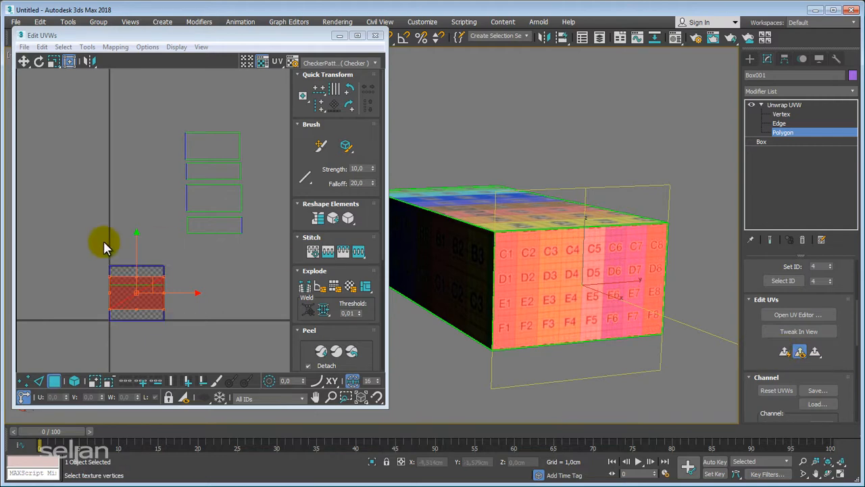
pyautogui.moveTo(110, 248); pyautogui.dragTo(78, 261, button='middle')
pyautogui.scroll(-1, 80, 261)
pyautogui.moveTo(99, 275); pyautogui.dragTo(116, 193)
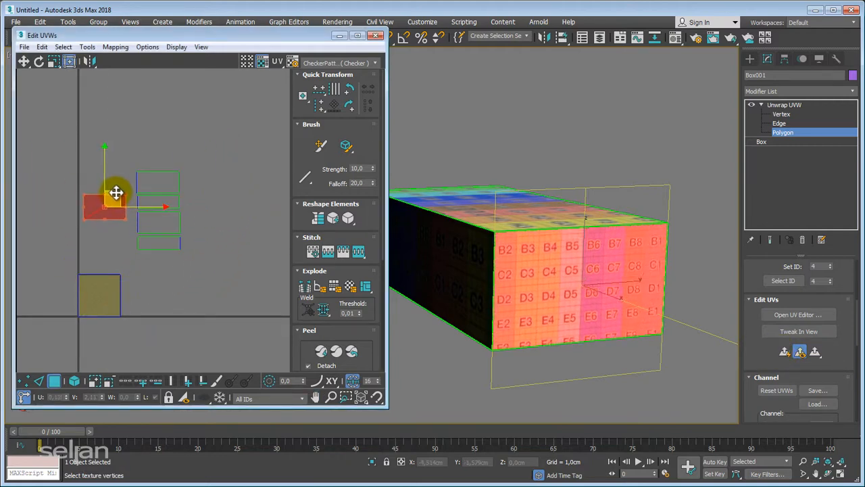
# Step: Compare the end face's checker pattern with the neighbouring sides and move its UVs down directly above the UV tile
pyautogui.moveTo(174, 289); pyautogui.dragTo(217, 275, button='middle')
pyautogui.keyDown('alt'); pyautogui.moveTo(610, 309); pyautogui.dragTo(555, 289, button='middle'); pyautogui.keyUp('alt')
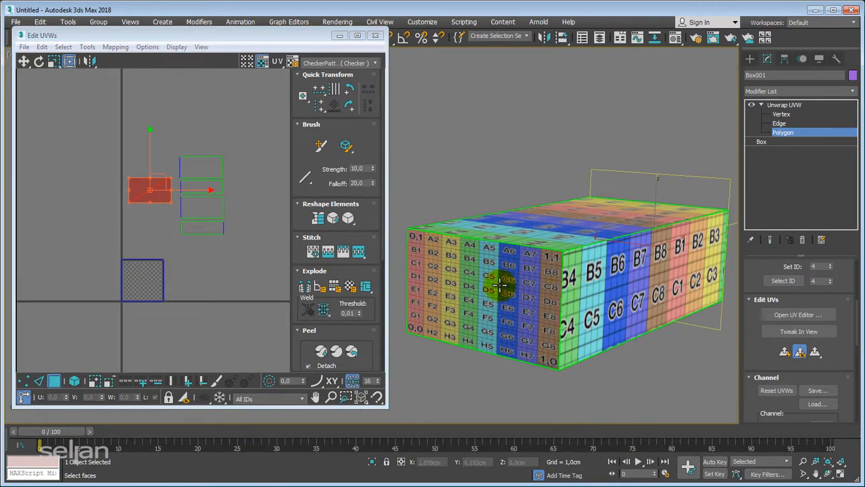
pyautogui.keyDown('alt'); pyautogui.moveTo(609, 318); pyautogui.dragTo(361, 275, button='middle'); pyautogui.keyUp('alt')
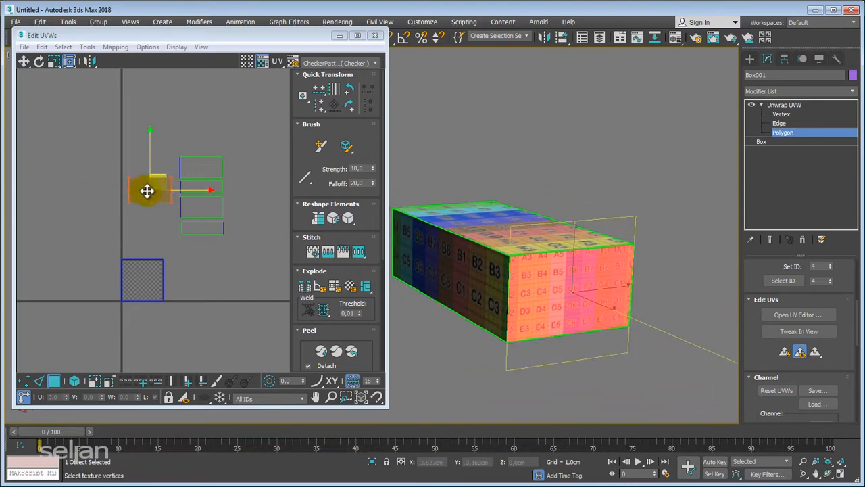
pyautogui.keyDown('alt'); pyautogui.moveTo(590, 319); pyautogui.dragTo(575, 330, button='middle'); pyautogui.keyUp('alt')
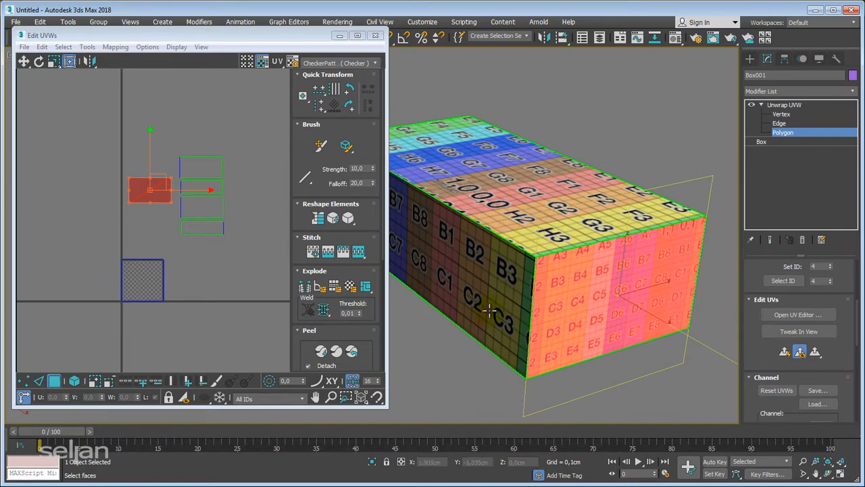
pyautogui.keyDown('alt'); pyautogui.moveTo(613, 317); pyautogui.dragTo(572, 289, button='middle'); pyautogui.keyUp('alt')
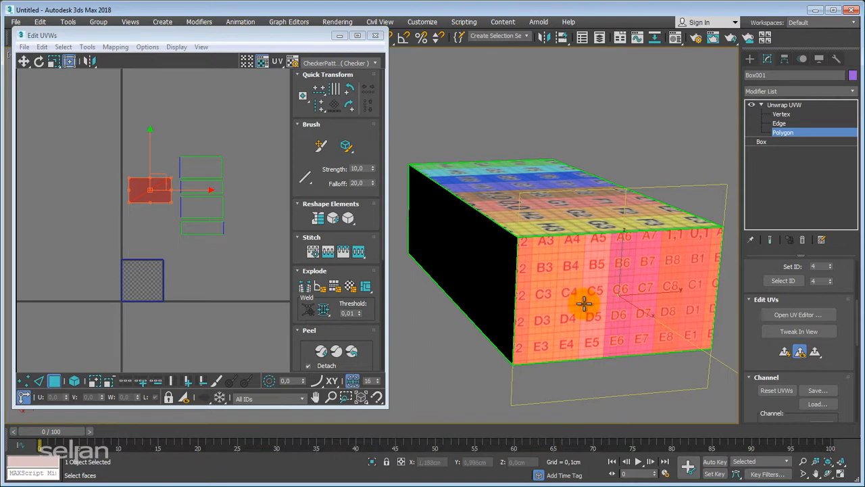
pyautogui.scroll(3, 119, 207)
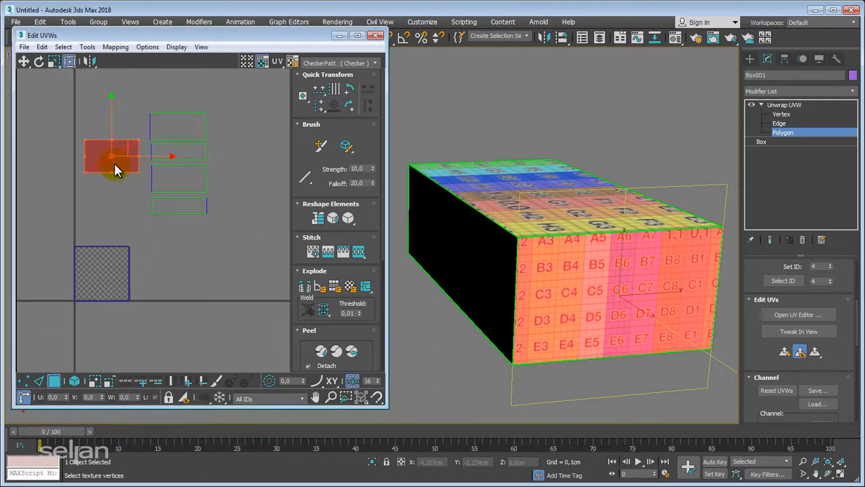
pyautogui.moveTo(113, 161)
pyautogui.mouseDown(button='middle')
pyautogui.moveTo(126, 169)
pyautogui.moveTo(128, 159)
pyautogui.mouseUp(button='middle')
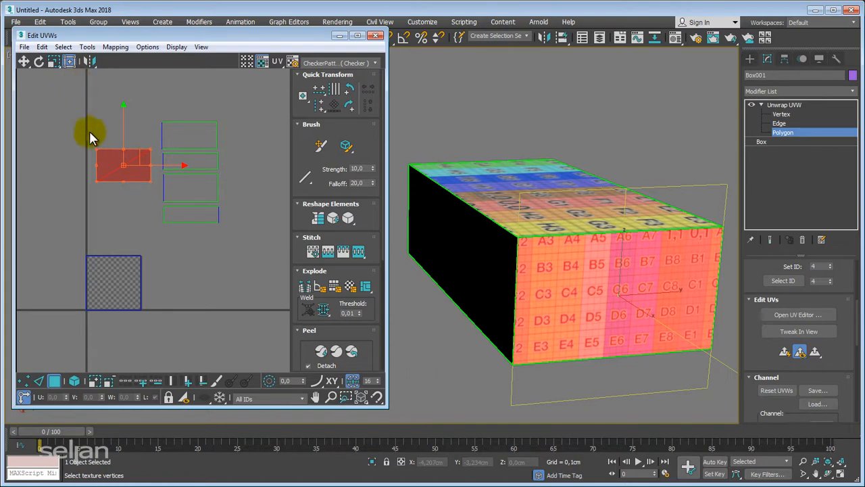
pyautogui.moveTo(129, 155)
pyautogui.mouseDown()
pyautogui.moveTo(127, 146)
pyautogui.moveTo(131, 169)
pyautogui.mouseUp()
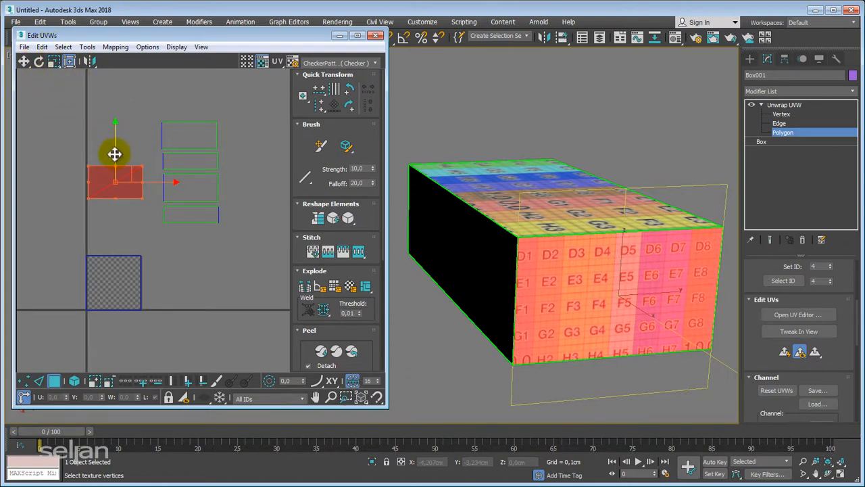
pyautogui.moveTo(129, 231); pyautogui.dragTo(136, 228, button='middle')
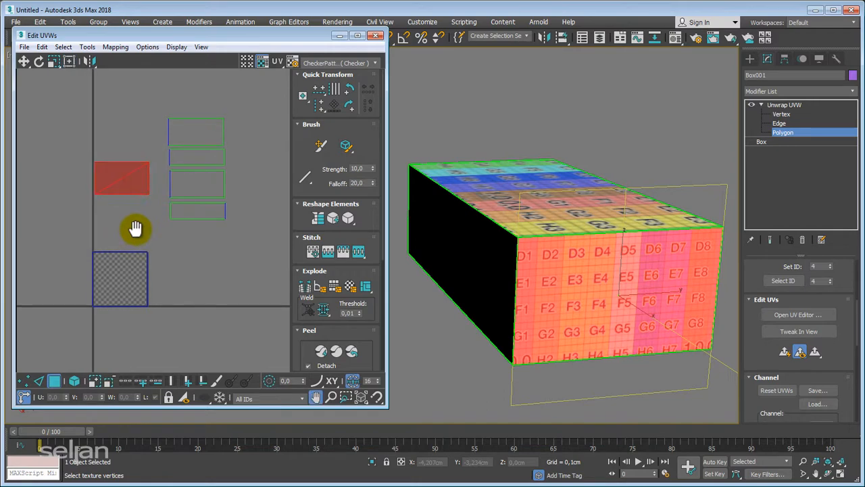
# Step: Scale down the end face's UVs in Freeform Mode to match the neighbouring checker size, placing them left of the front side's UVs
pyautogui.click(68, 64)
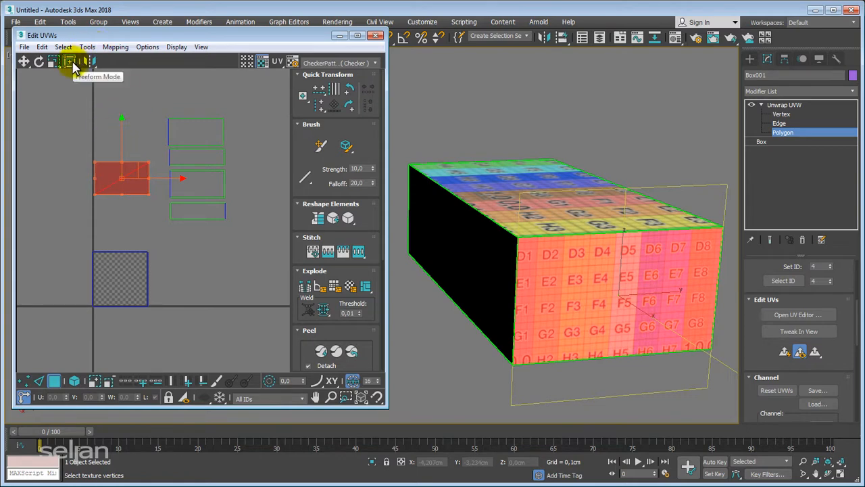
pyautogui.moveTo(65, 136); pyautogui.dragTo(92, 140, button='middle')
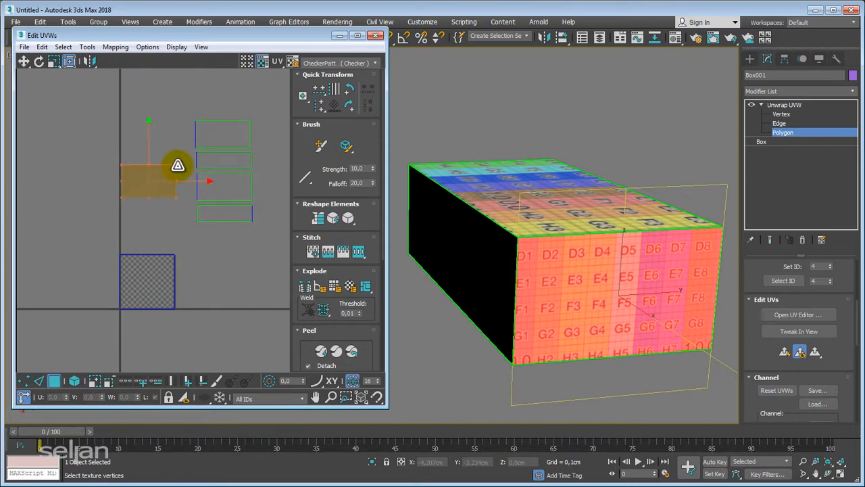
pyautogui.moveTo(178, 164); pyautogui.dragTo(185, 148)
pyautogui.keyDown('alt'); pyautogui.moveTo(492, 275); pyautogui.dragTo(503, 295, button='middle'); pyautogui.keyUp('alt')
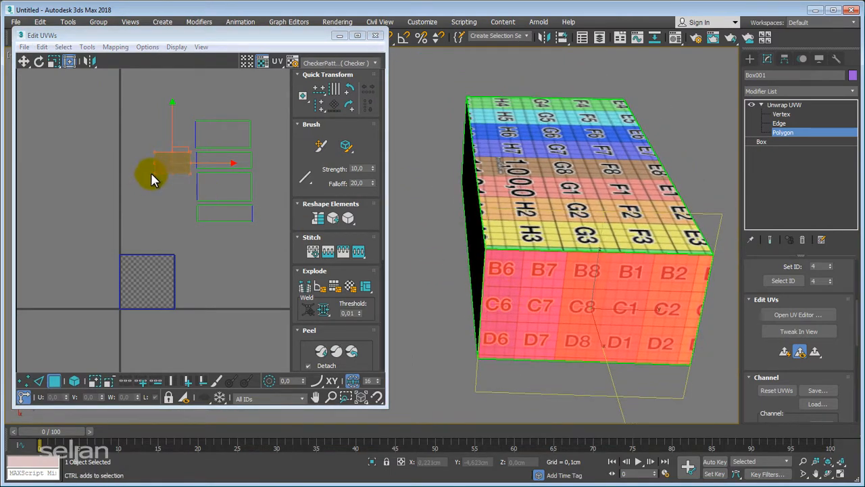
pyautogui.moveTo(155, 174); pyautogui.dragTo(160, 170)
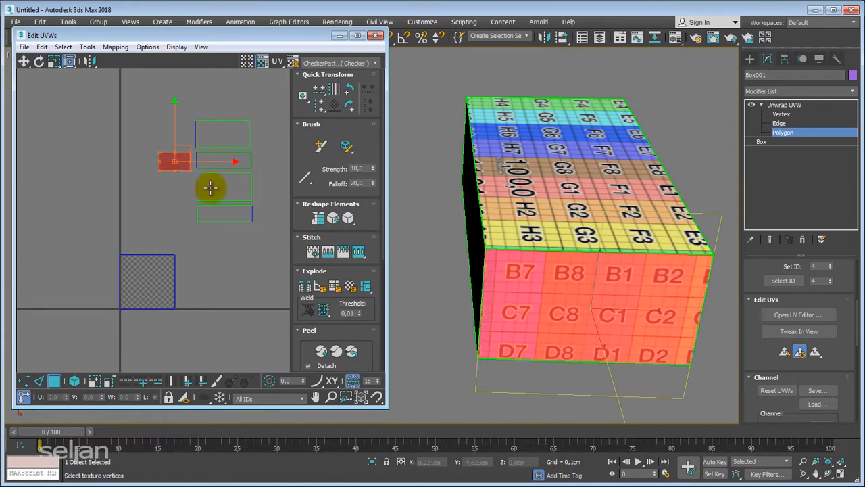
pyautogui.keyDown('alt'); pyautogui.moveTo(611, 280); pyautogui.dragTo(591, 277, button='middle'); pyautogui.keyUp('alt')
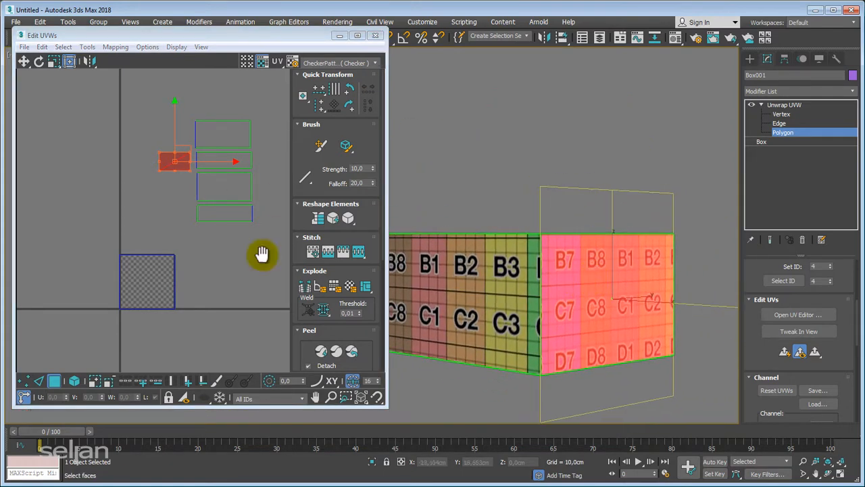
pyautogui.moveTo(158, 170); pyautogui.dragTo(164, 169)
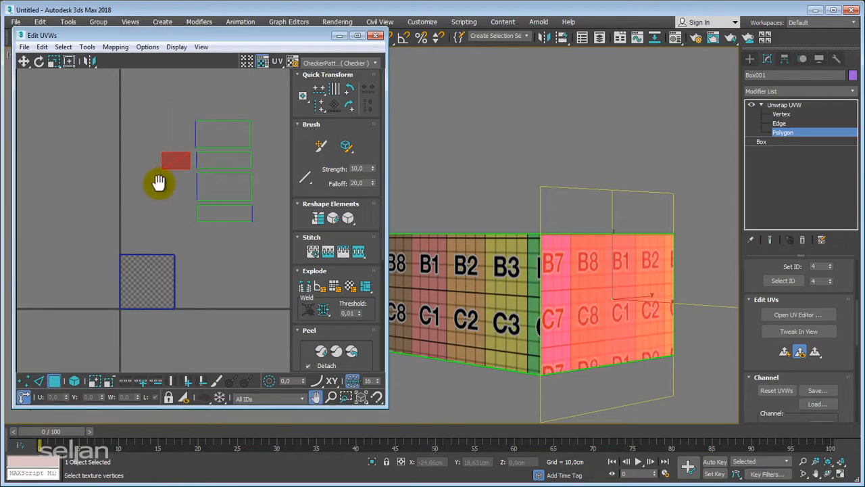
pyautogui.moveTo(155, 183); pyautogui.dragTo(129, 212, button='middle')
pyautogui.keyDown('alt'); pyautogui.moveTo(606, 298); pyautogui.dragTo(550, 328, button='middle'); pyautogui.keyUp('alt')
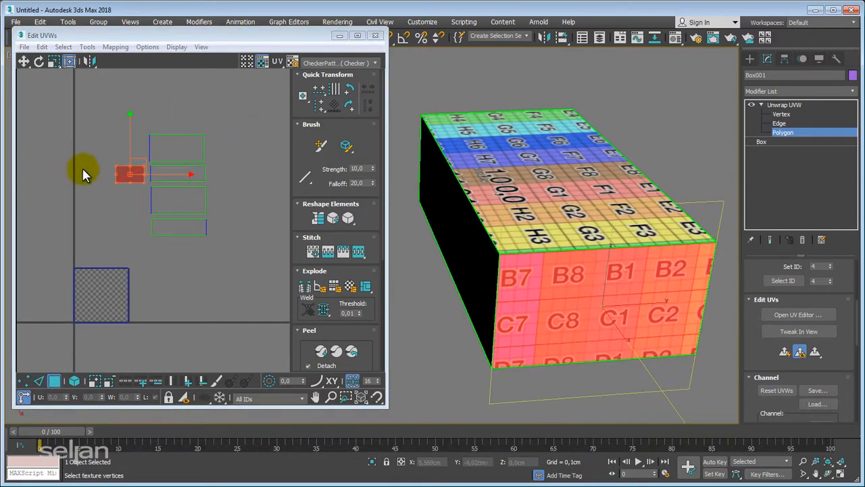
# Step: Try to rotate the end face's UVs freely about their centre, and undo the rotation
pyautogui.scroll(5, 151, 193)
pyautogui.scroll(2, 154, 209)
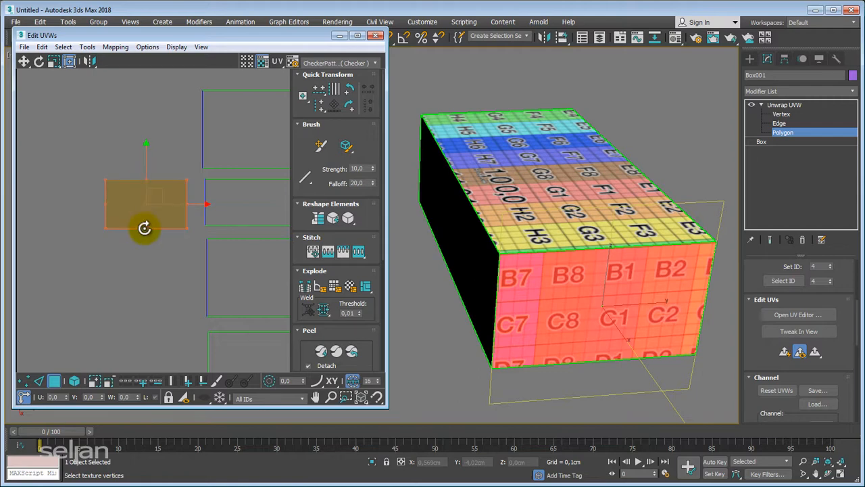
pyautogui.moveTo(144, 228); pyautogui.dragTo(168, 231)
pyautogui.hotkey('ctrl', 'z')
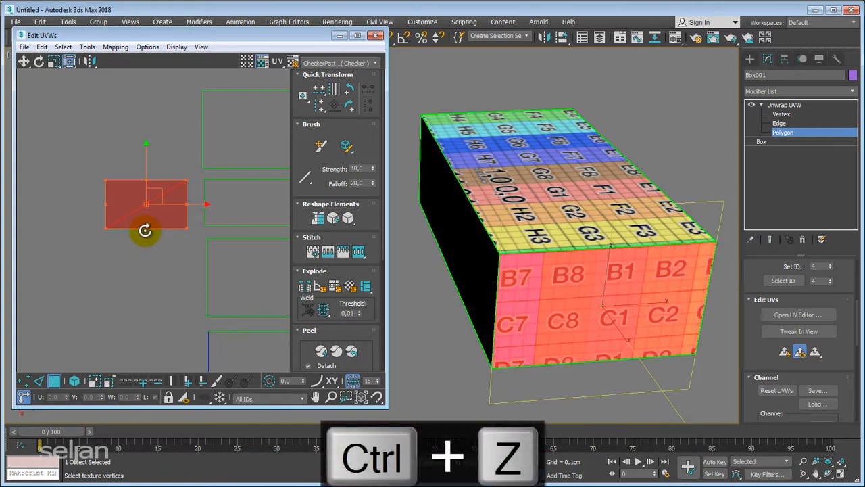
pyautogui.moveTo(146, 230)
pyautogui.mouseDown()
pyautogui.moveTo(193, 213)
pyautogui.moveTo(146, 239)
pyautogui.mouseUp()
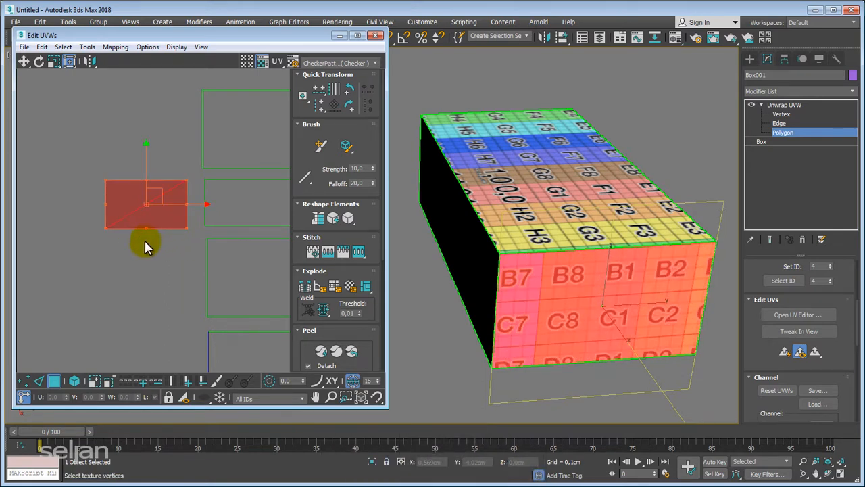
# Step: Apply a Quick Planar Map to the opposite end face and move its UVs to the right of the front side's UVs
pyautogui.scroll(-4, 152, 223)
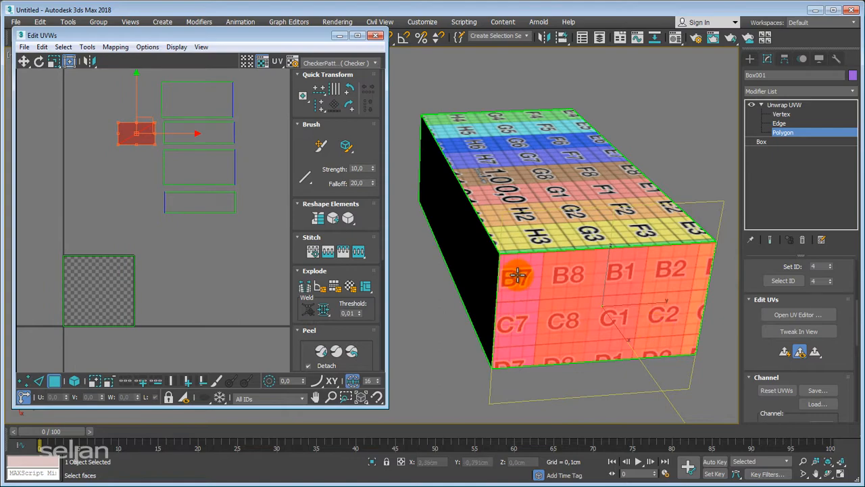
pyautogui.keyDown('alt'); pyautogui.moveTo(515, 275); pyautogui.dragTo(514, 297, button='middle'); pyautogui.keyUp('alt')
pyautogui.click(483, 242)
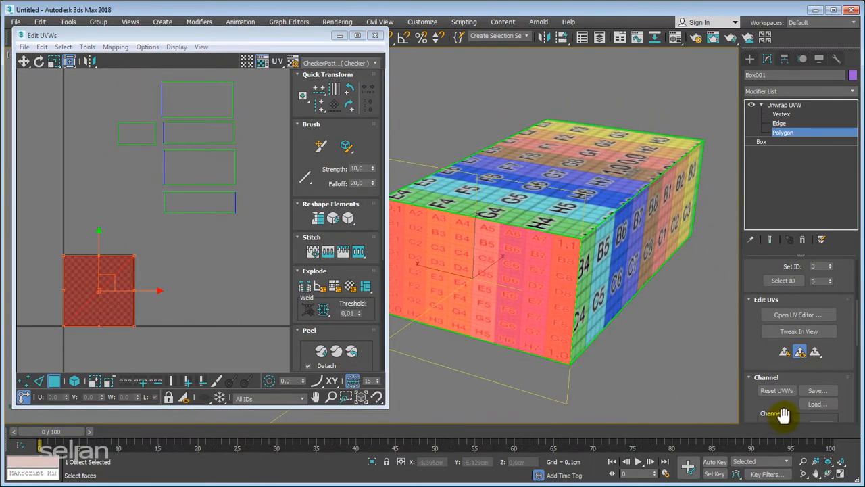
pyautogui.click(784, 356)
pyautogui.moveTo(192, 281); pyautogui.dragTo(138, 315, button='middle')
pyautogui.scroll(-2, 216, 263)
pyautogui.moveTo(299, 188); pyautogui.dragTo(251, 159)
pyautogui.moveTo(241, 179); pyautogui.dragTo(214, 228, button='middle')
# Step: Scale down the opposite end face's UVs to match the neighbouring checker size, keeping them beside the front side's UVs
pyautogui.scroll(2, 210, 223)
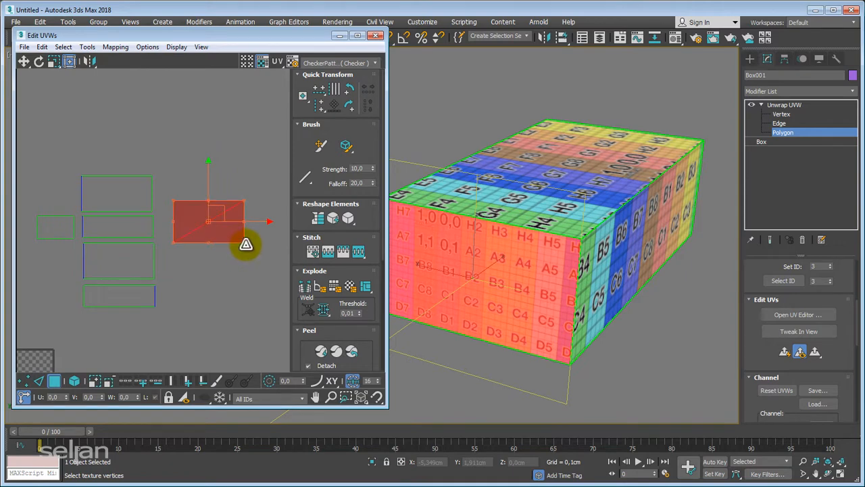
pyautogui.moveTo(245, 243); pyautogui.dragTo(216, 239)
pyautogui.scroll(2, 218, 246)
pyautogui.moveTo(227, 270); pyautogui.dragTo(217, 262)
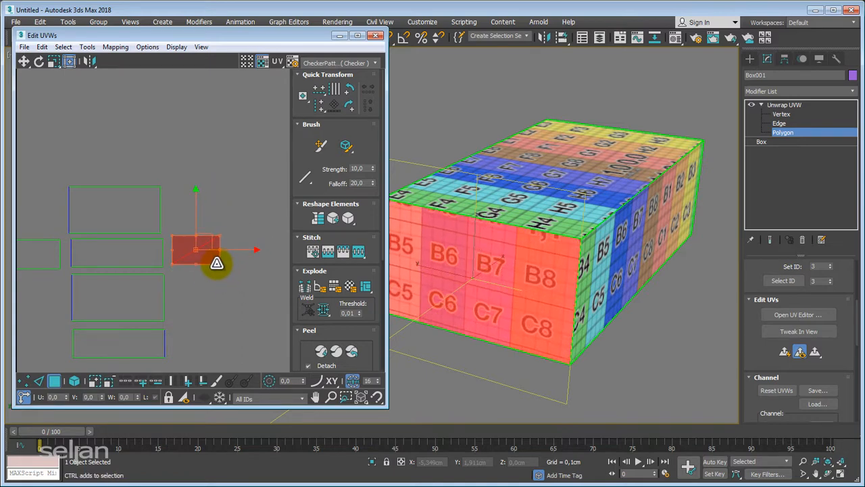
pyautogui.moveTo(209, 278); pyautogui.dragTo(242, 234, button='middle')
pyautogui.scroll(-5, 230, 216)
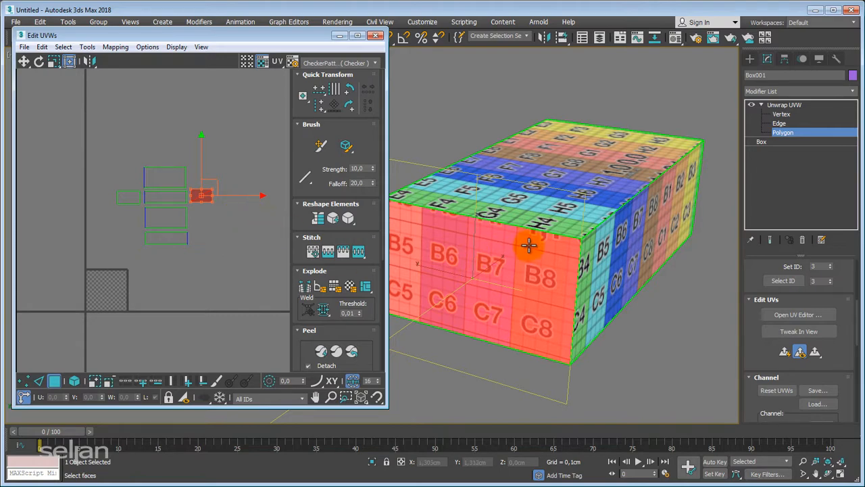
# Step: Check the UV tile for leftover faces, and select the top, bottom and back faces' UVs in turn to inspect their textures
pyautogui.keyDown('alt'); pyautogui.moveTo(529, 246); pyautogui.dragTo(579, 300, button='middle'); pyautogui.keyUp('alt')
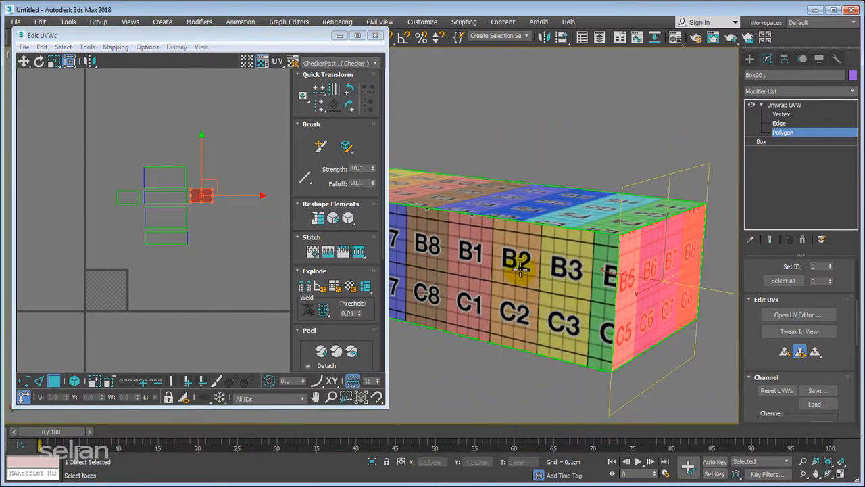
pyautogui.moveTo(521, 271); pyautogui.dragTo(605, 262, button='middle')
pyautogui.moveTo(54, 263); pyautogui.dragTo(181, 344)
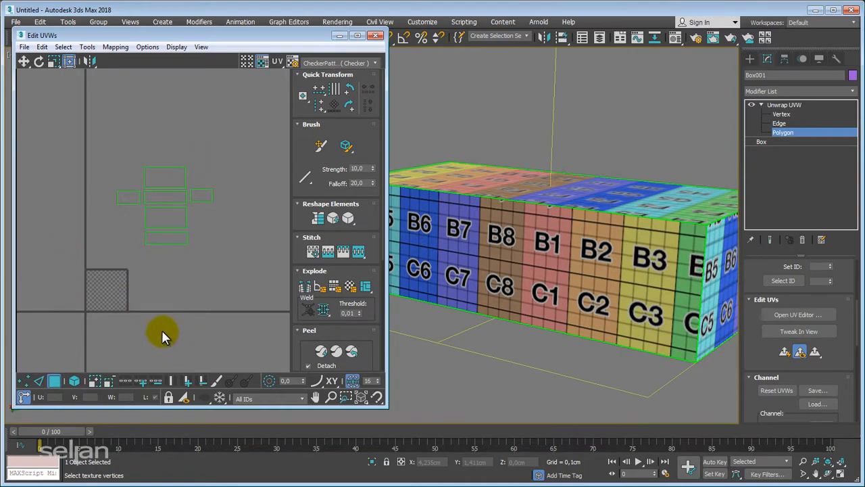
pyautogui.click(168, 177)
pyautogui.click(171, 215)
pyautogui.click(173, 235)
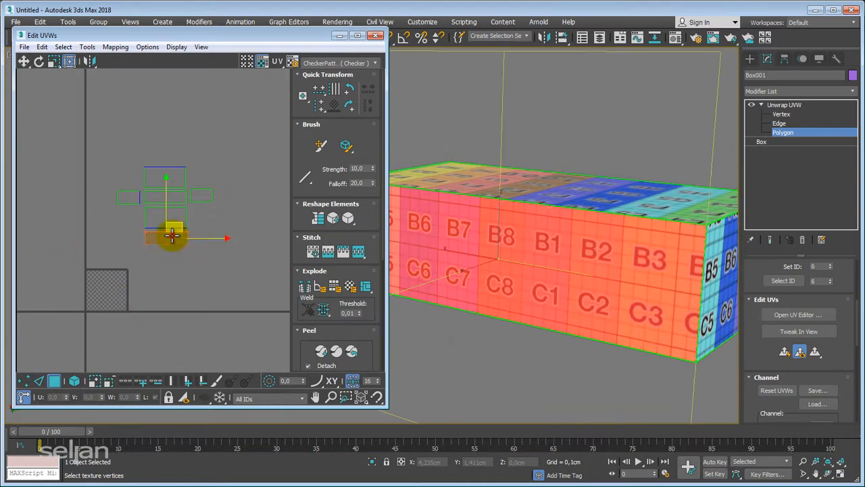
pyautogui.moveTo(200, 245); pyautogui.dragTo(178, 260, button='middle')
pyautogui.keyDown('alt'); pyautogui.moveTo(571, 260); pyautogui.dragTo(470, 294, button='middle'); pyautogui.keyUp('alt')
pyautogui.moveTo(470, 294); pyautogui.dragTo(568, 251, button='middle')
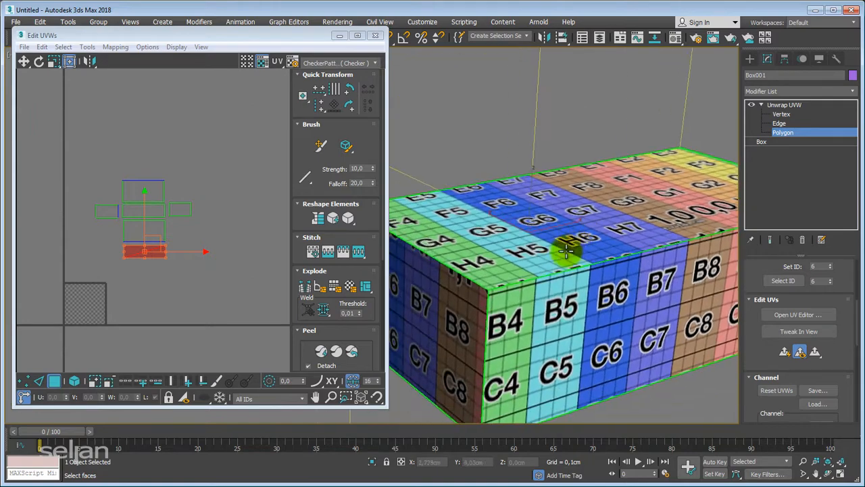
# Step: Select all six faces' UVs to inspect the whole box's texture, and select only the top face for comparison
pyautogui.moveTo(215, 154); pyautogui.dragTo(71, 285)
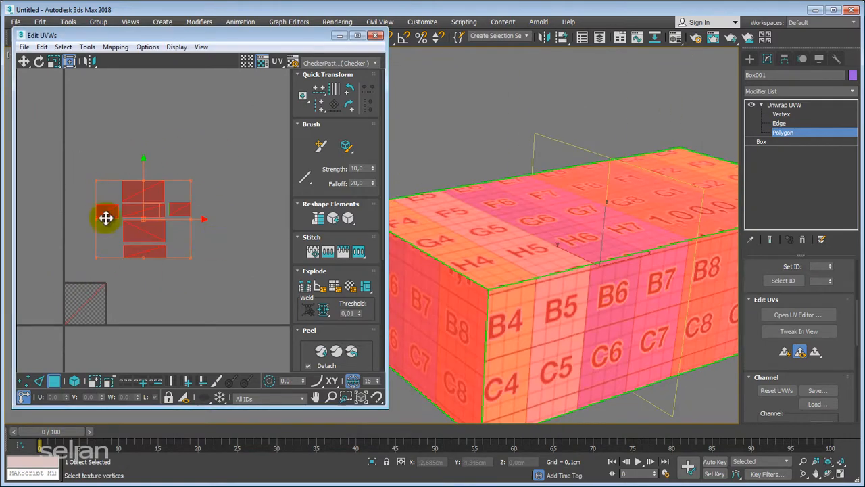
pyautogui.moveTo(170, 274); pyautogui.dragTo(183, 264, button='middle')
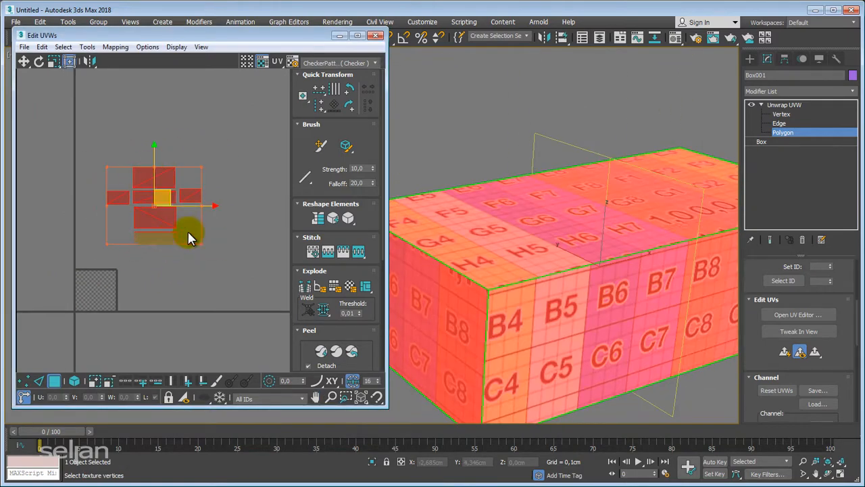
pyautogui.scroll(5, 593, 253)
pyautogui.scroll(3, 575, 302)
pyautogui.scroll(-3, 575, 302)
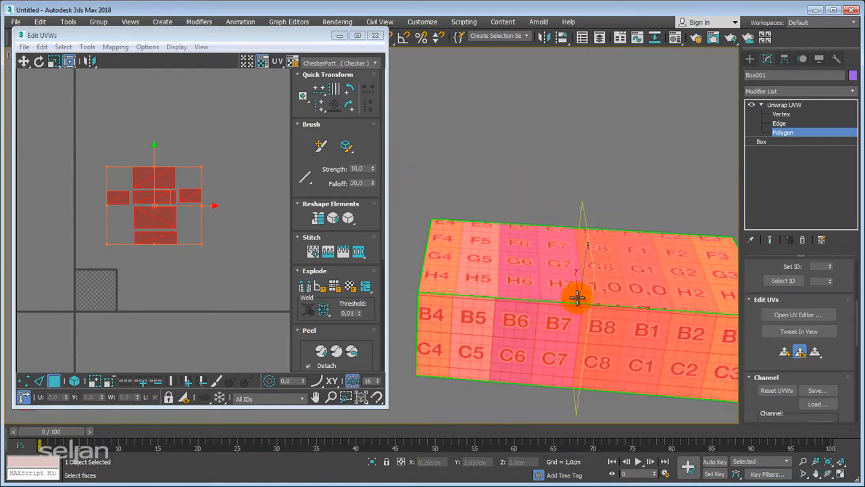
pyautogui.moveTo(575, 296); pyautogui.dragTo(564, 264, button='middle')
pyautogui.click(579, 145)
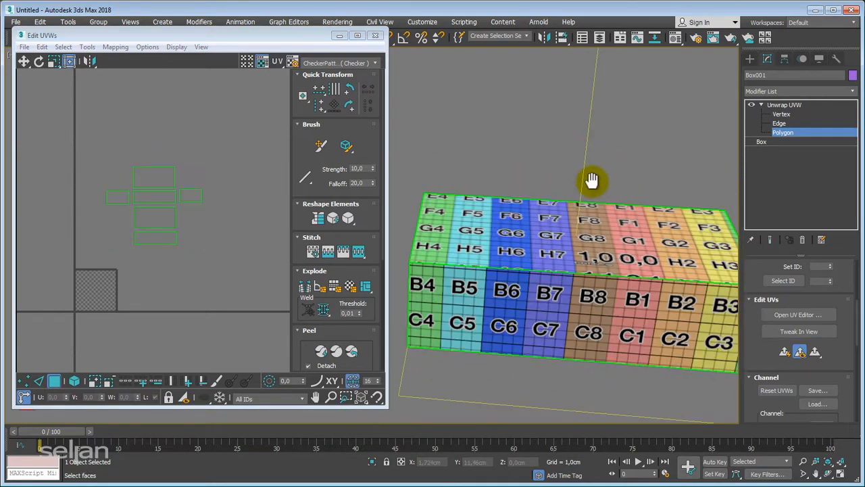
pyautogui.keyDown('alt'); pyautogui.moveTo(589, 180); pyautogui.dragTo(526, 225, button='middle'); pyautogui.keyUp('alt')
pyautogui.click(526, 225)
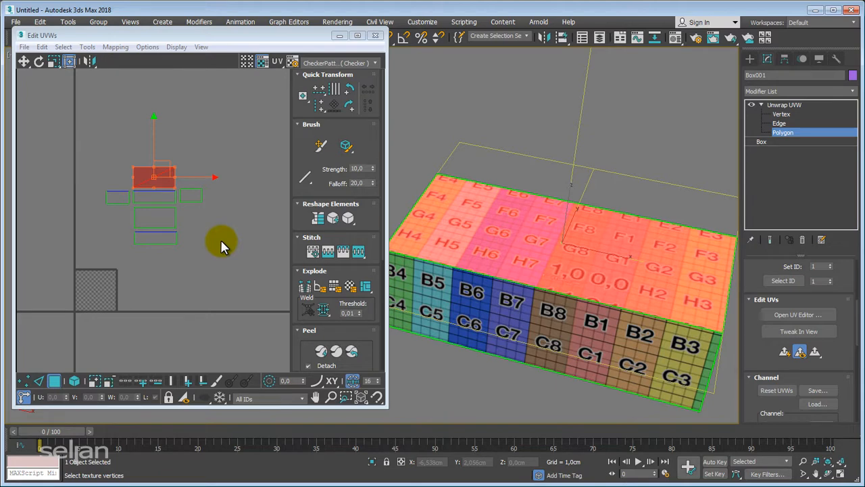
# Step: Select the top face in the UV layout and on the box to compare its UVs with the model
pyautogui.scroll(1, 217, 239)
pyautogui.moveTo(215, 239); pyautogui.dragTo(234, 256, button='middle')
pyautogui.scroll(2, 214, 274)
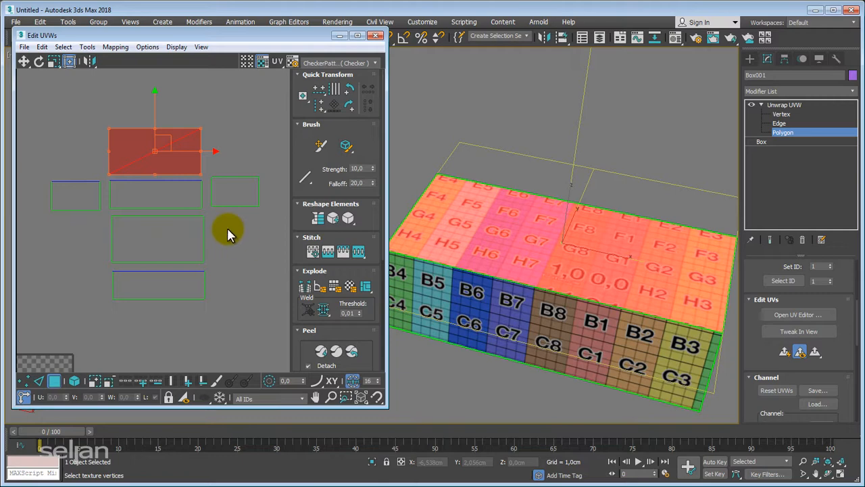
pyautogui.click(229, 230)
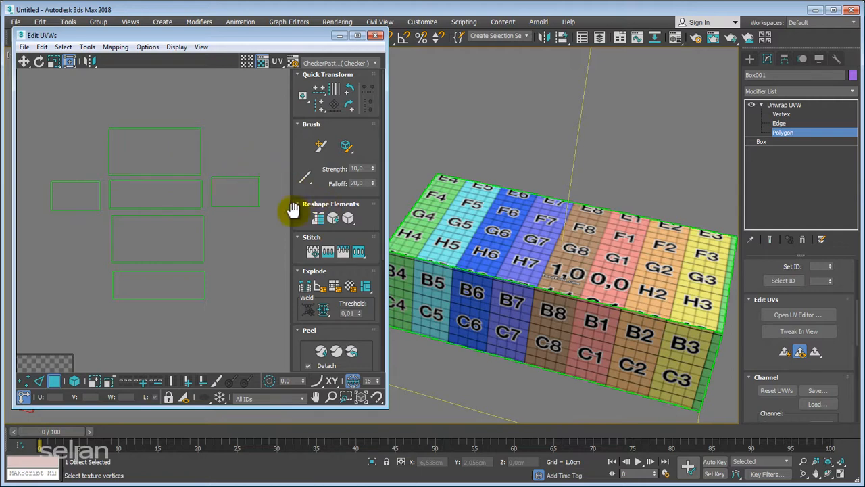
pyautogui.click(144, 150)
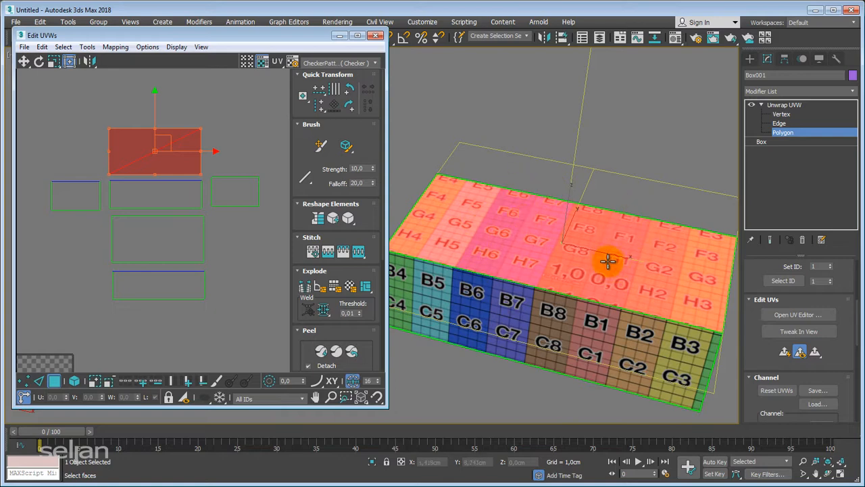
pyautogui.click(250, 154)
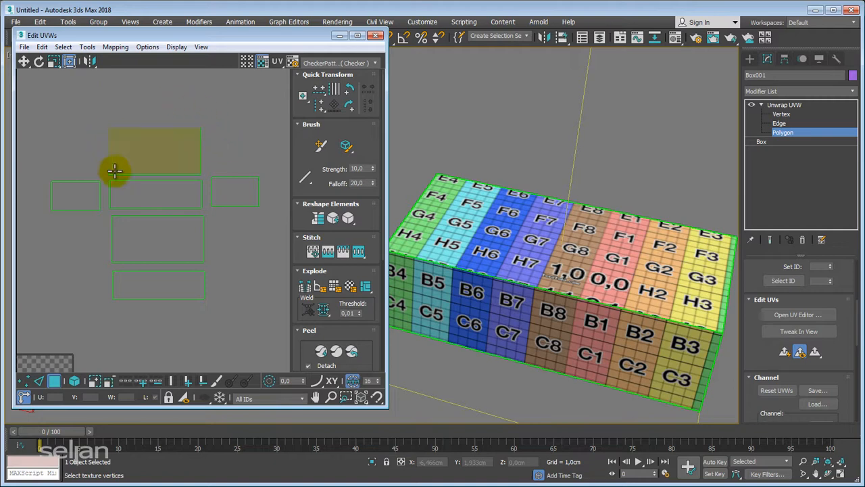
pyautogui.click(542, 252)
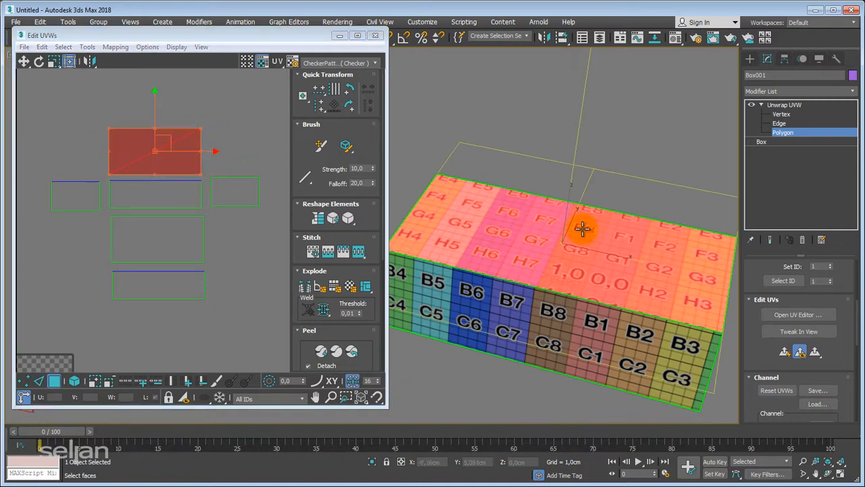
pyautogui.keyDown('alt'); pyautogui.moveTo(581, 227); pyautogui.dragTo(543, 238, button='middle'); pyautogui.keyUp('alt')
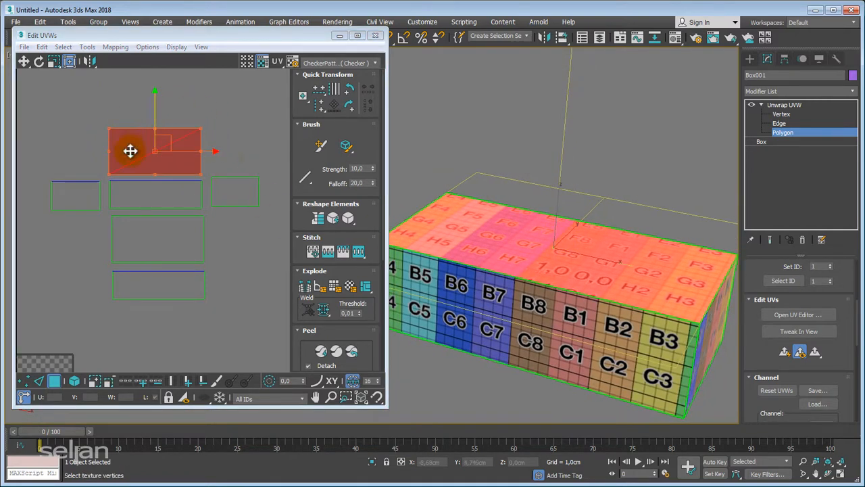
pyautogui.click(246, 150)
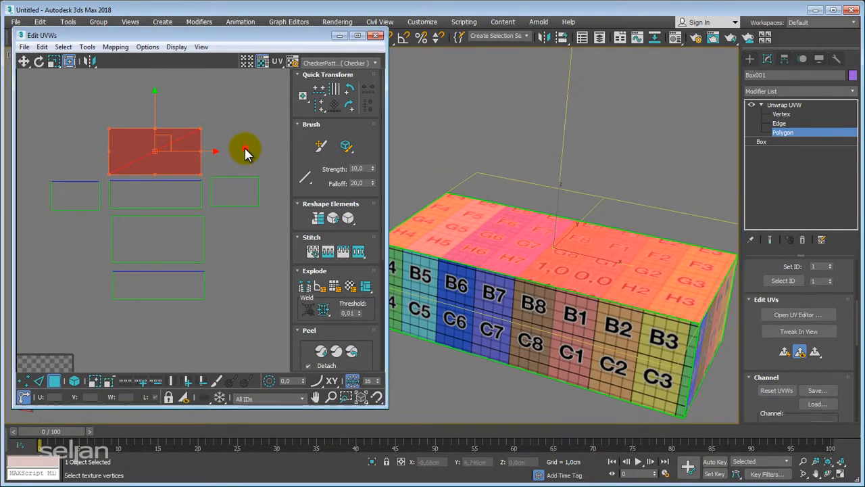
pyautogui.click(184, 160)
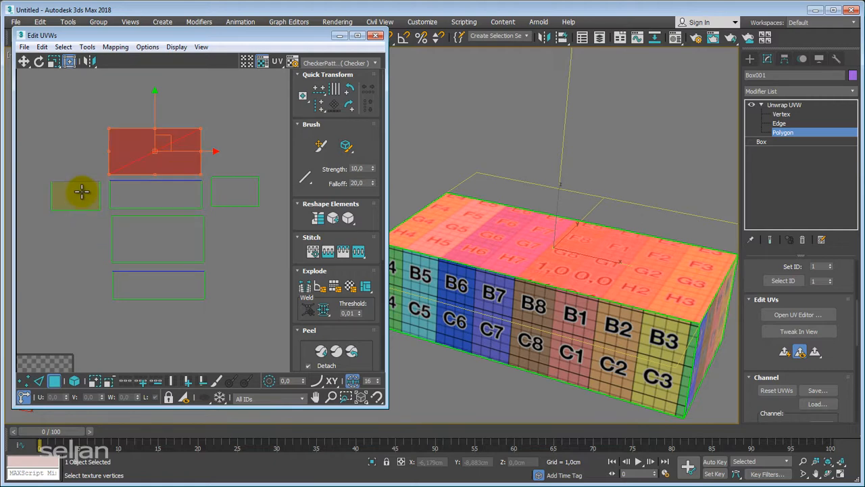
# Step: Examine how the UV faces are arranged around the front side, and select the front and top faces on the box to compare their positions
pyautogui.scroll(-2, 211, 260)
pyautogui.moveTo(226, 271); pyautogui.dragTo(208, 278, button='middle')
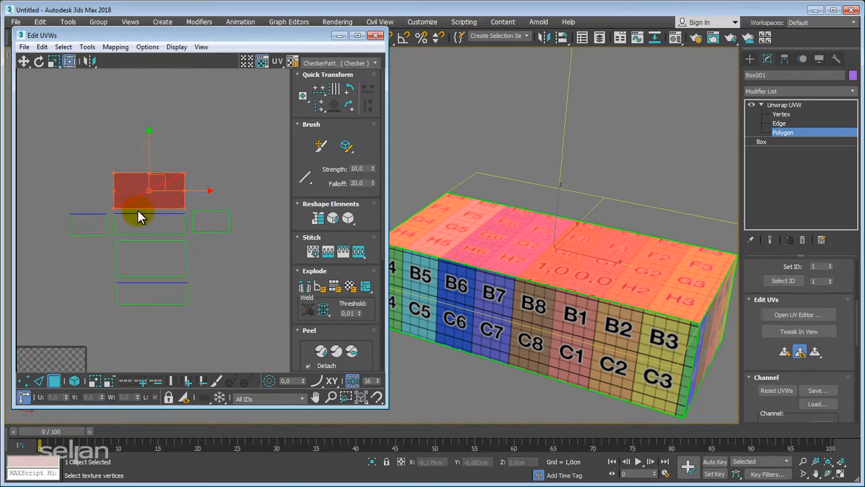
pyautogui.moveTo(222, 261); pyautogui.dragTo(225, 251, button='middle')
pyautogui.scroll(-2, 208, 248)
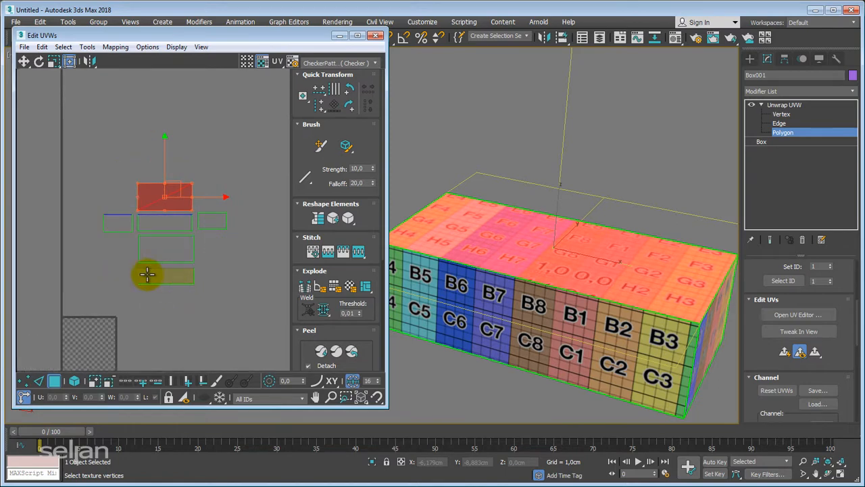
pyautogui.moveTo(229, 288); pyautogui.dragTo(209, 269, button='middle')
pyautogui.scroll(-1, 189, 305)
pyautogui.scroll(2, 183, 235)
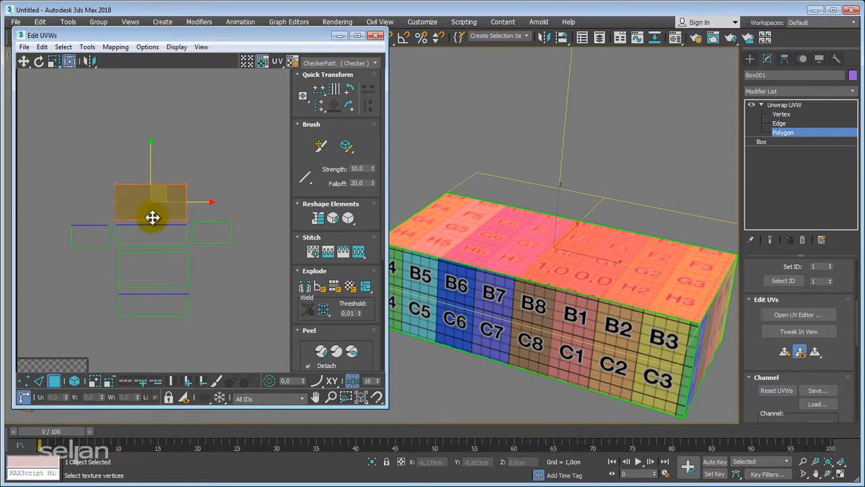
pyautogui.click(501, 296)
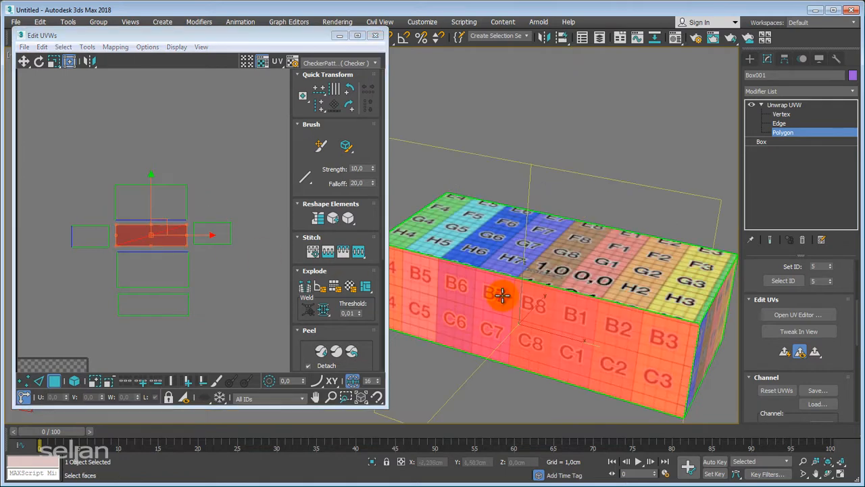
pyautogui.click(551, 263)
pyautogui.click(519, 308)
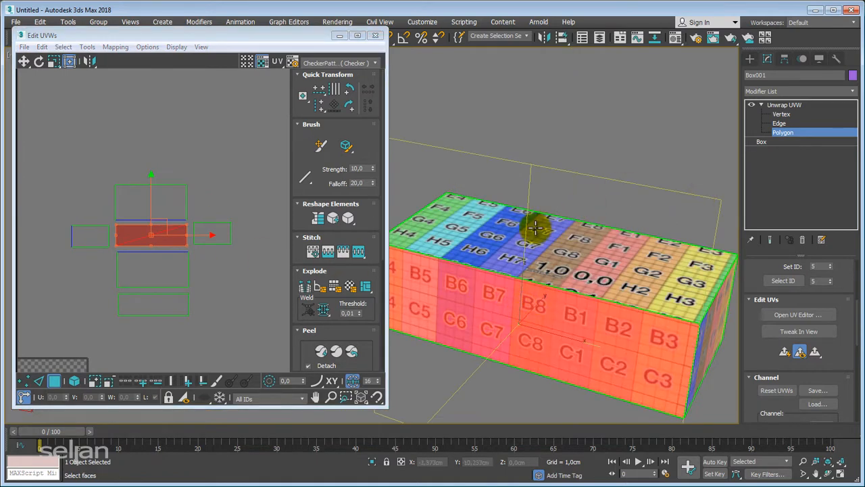
# Step: In edge mode, select the top face's lower UV edge to inspect its shared edge with the front side on the box, and clear the selection
pyautogui.click(779, 123)
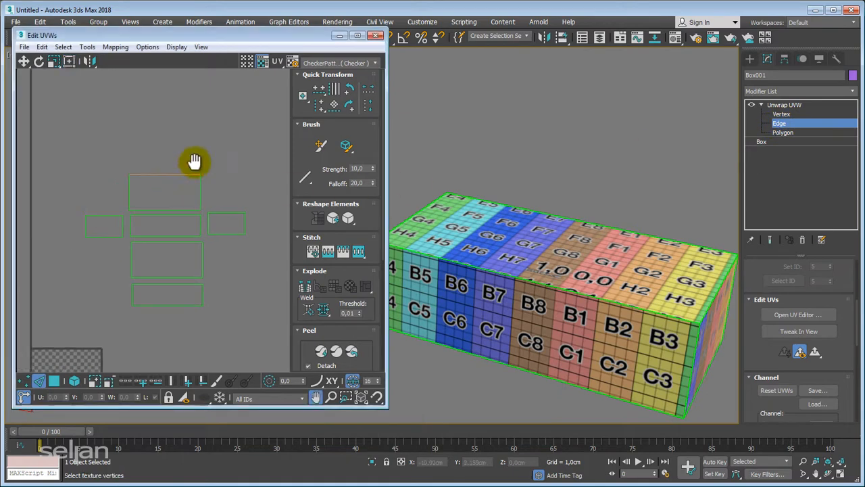
pyautogui.scroll(2, 195, 166)
pyautogui.scroll(2, 236, 180)
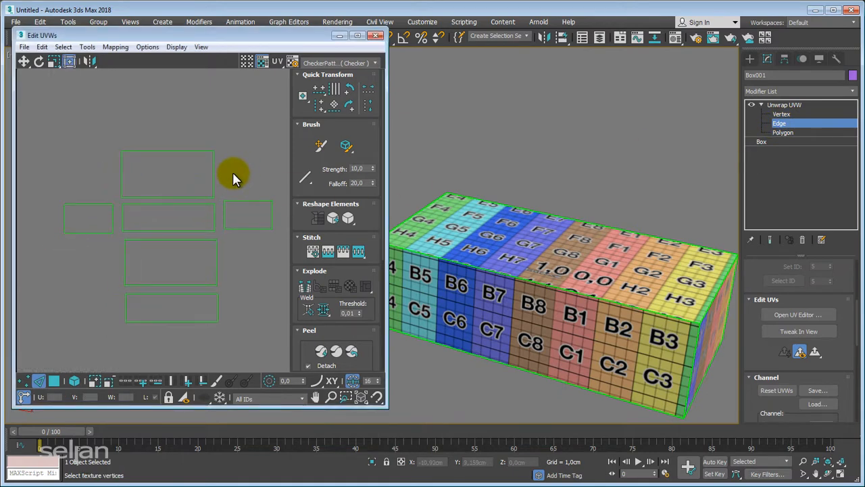
pyautogui.click(178, 204)
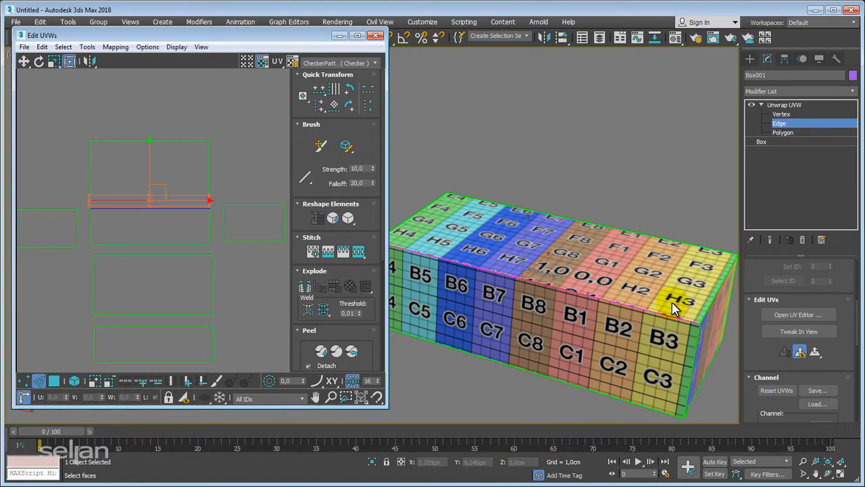
pyautogui.keyDown('alt'); pyautogui.moveTo(672, 304); pyautogui.dragTo(632, 314, button='middle'); pyautogui.keyUp('alt')
pyautogui.moveTo(631, 284); pyautogui.dragTo(573, 294, button='middle')
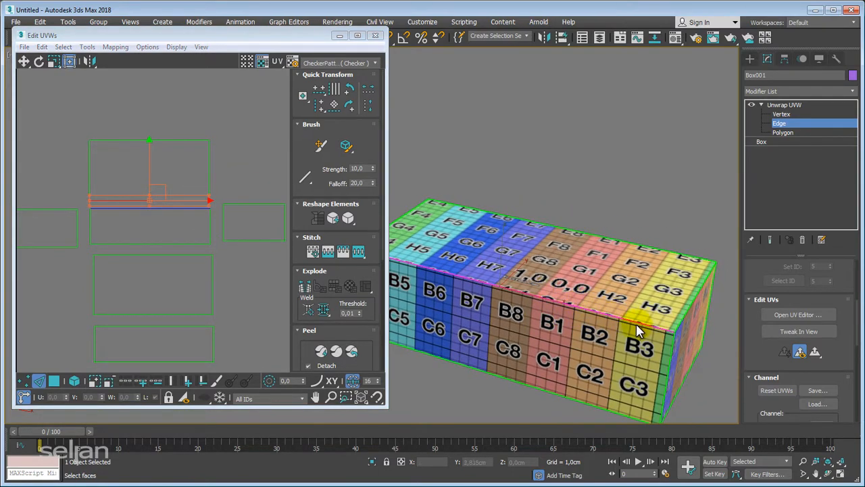
pyautogui.moveTo(619, 324); pyautogui.dragTo(590, 301, button='middle')
pyautogui.scroll(2, 196, 200)
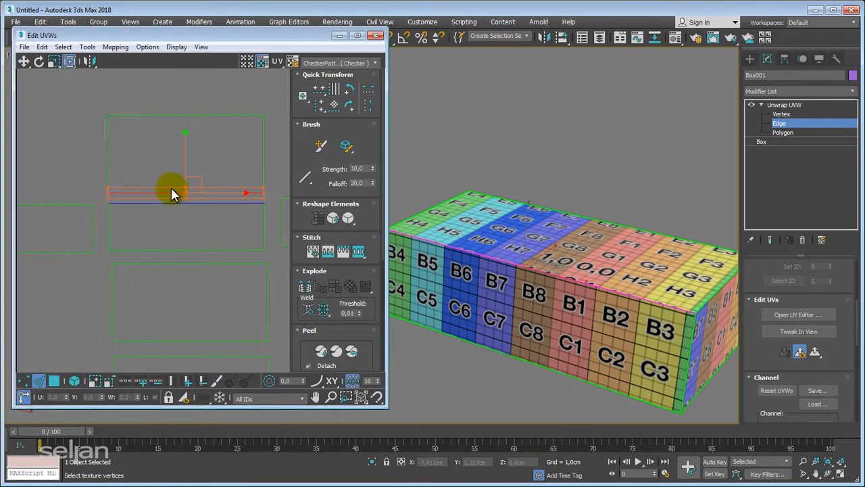
pyautogui.moveTo(196, 195); pyautogui.dragTo(165, 205, button='middle')
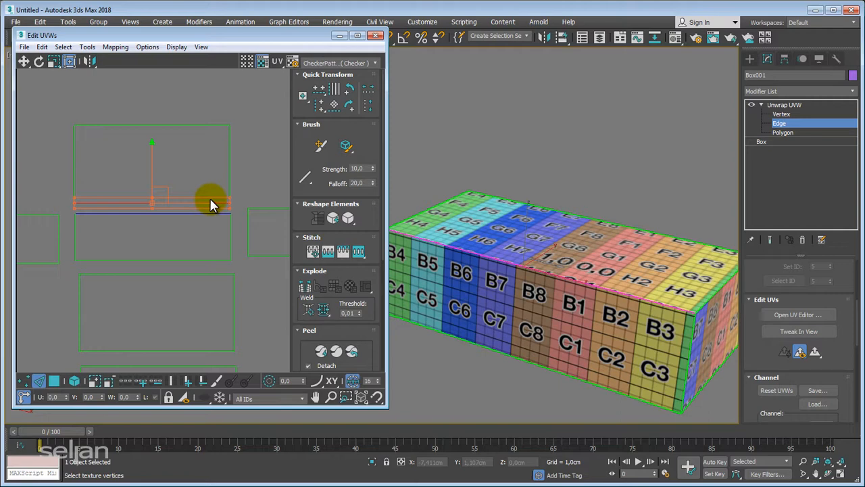
pyautogui.moveTo(264, 176); pyautogui.dragTo(258, 182, button='middle')
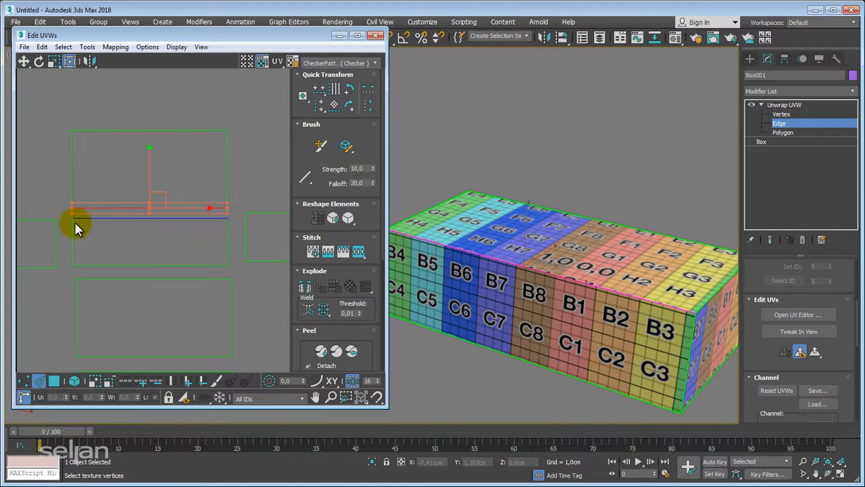
pyautogui.moveTo(235, 155); pyautogui.dragTo(244, 156, button='middle')
pyautogui.click(247, 155)
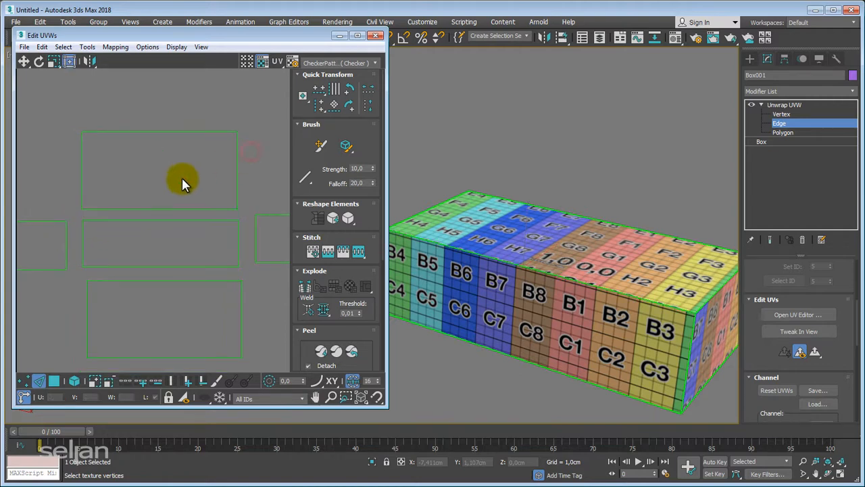
# Step: In polygon mode, move the front side's UVs up until they almost meet the top face's lower UV edge
pyautogui.scroll(2, 167, 203)
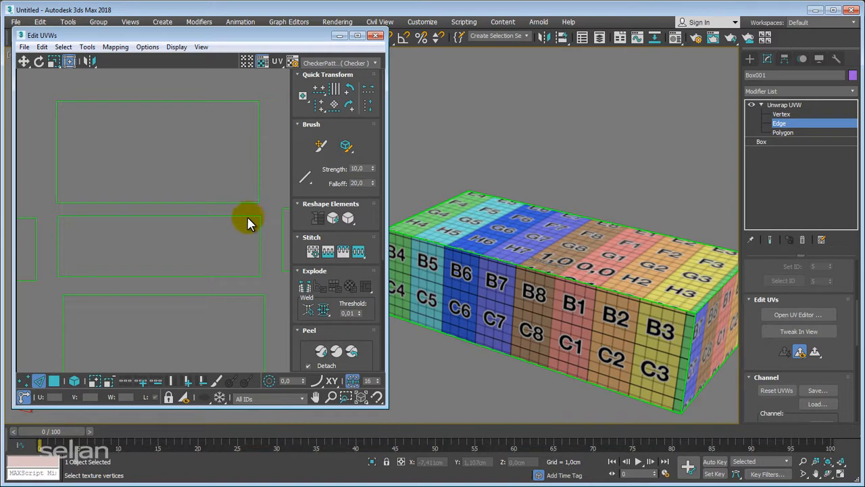
pyautogui.moveTo(137, 272); pyautogui.dragTo(143, 265, button='middle')
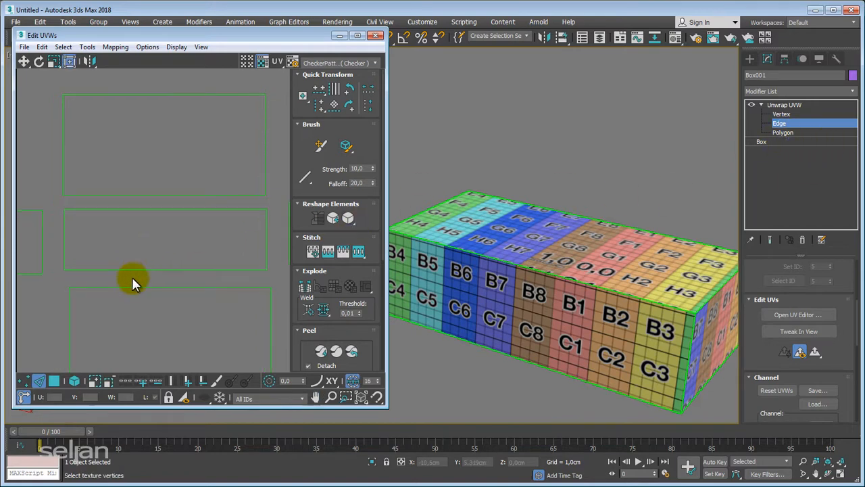
pyautogui.click(54, 381)
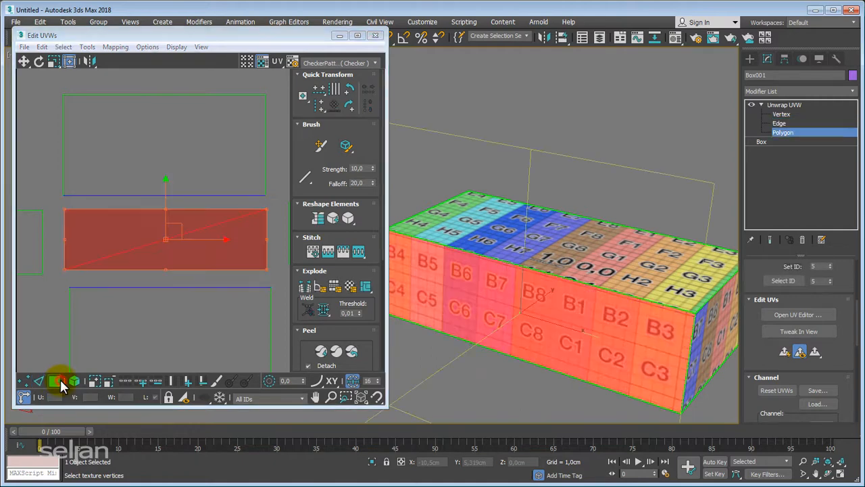
pyautogui.moveTo(166, 211); pyautogui.dragTo(169, 193)
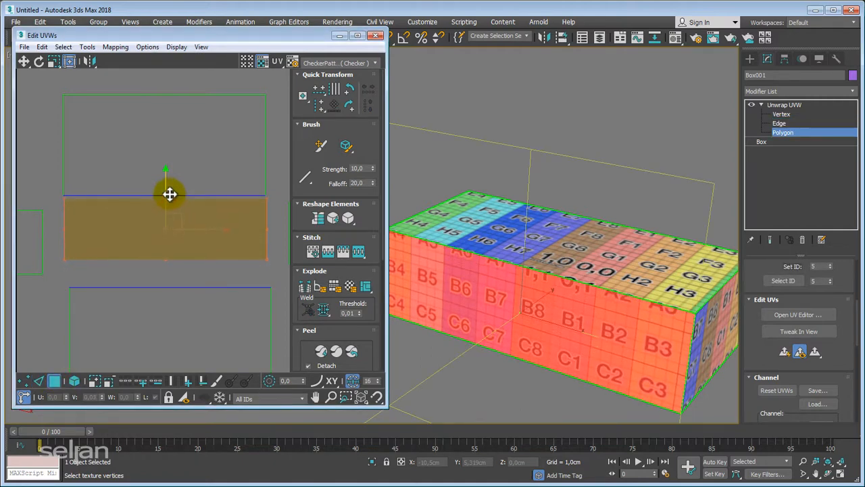
pyautogui.moveTo(186, 218); pyautogui.dragTo(219, 241, button='middle')
pyautogui.scroll(2, 216, 240)
pyautogui.moveTo(207, 244); pyautogui.dragTo(206, 241)
pyautogui.click(45, 214)
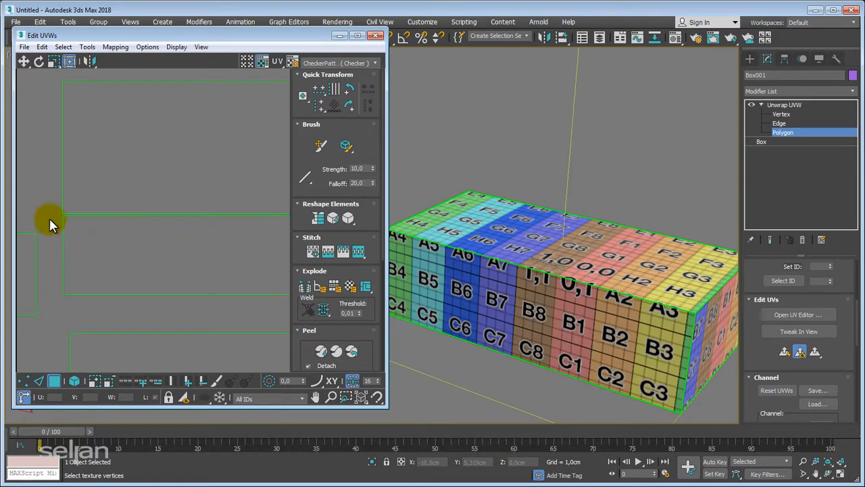
# Step: Switch to vertex selection and select the lower-left UV vertex of the top face, beside the front side's corner
pyautogui.scroll(-2, 49, 217)
pyautogui.moveTo(196, 229); pyautogui.dragTo(166, 245, button='middle')
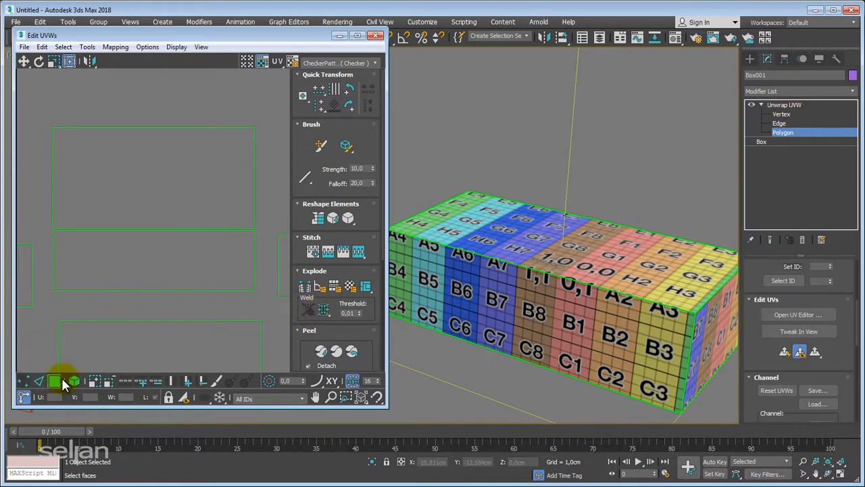
pyautogui.click(25, 381)
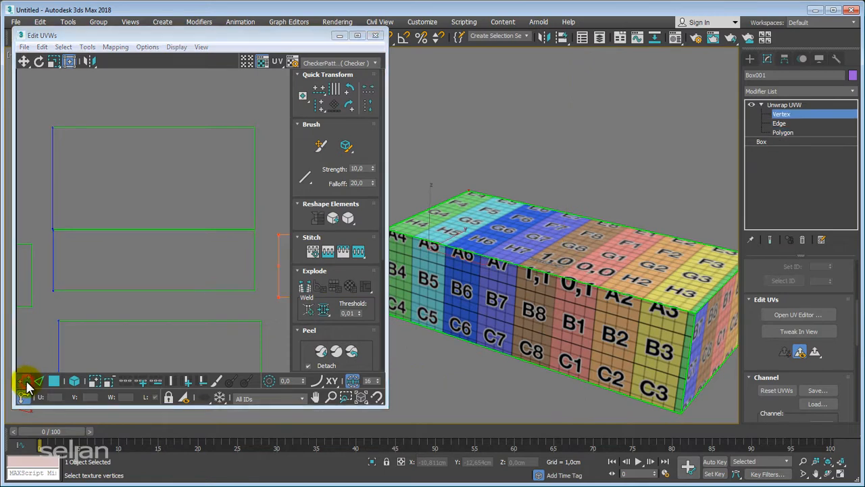
pyautogui.moveTo(123, 255); pyautogui.dragTo(136, 263, button='middle')
pyautogui.click(42, 212)
pyautogui.moveTo(79, 247); pyautogui.dragTo(108, 233, button='middle')
pyautogui.scroll(6, 105, 223)
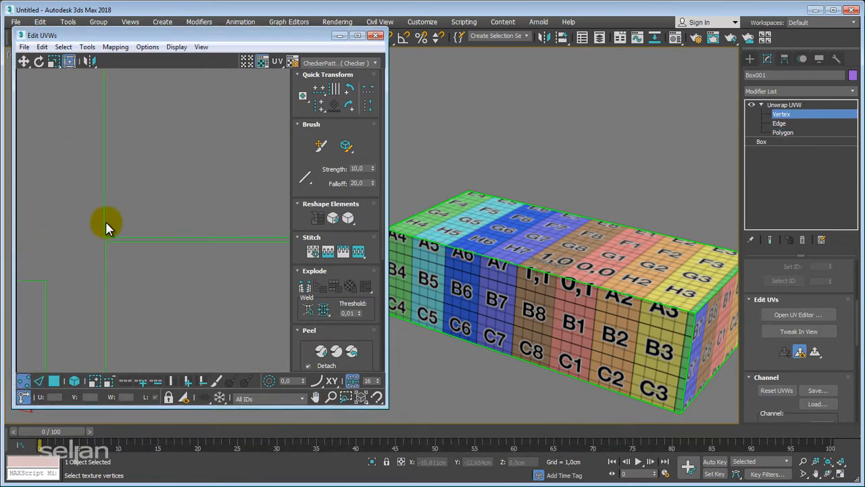
pyautogui.click(107, 240)
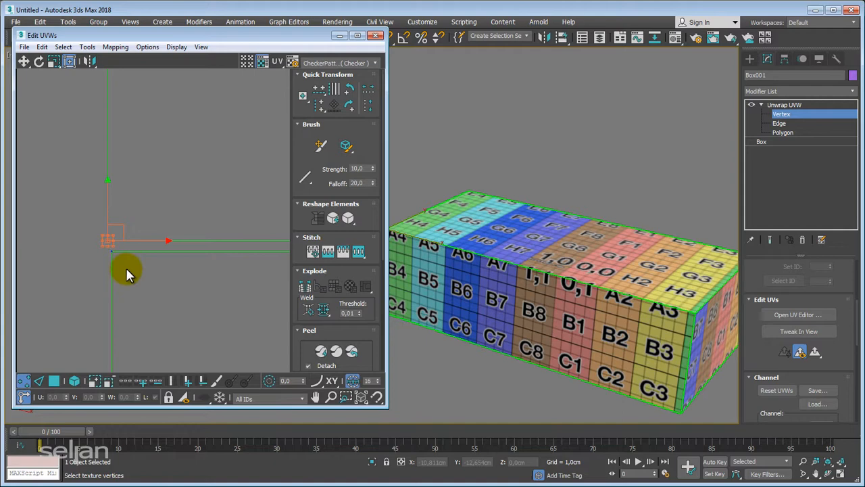
# Step: Examine the gap between the top face's and front side's adjoining corner vertices, and reselect the top face's corner vertex
pyautogui.scroll(-6, 126, 267)
pyautogui.moveTo(139, 276); pyautogui.dragTo(61, 245, button='middle')
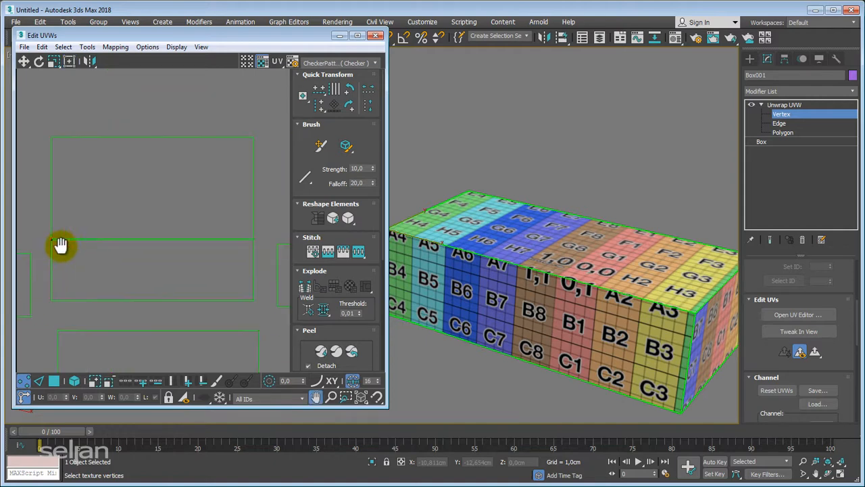
pyautogui.scroll(5, 135, 230)
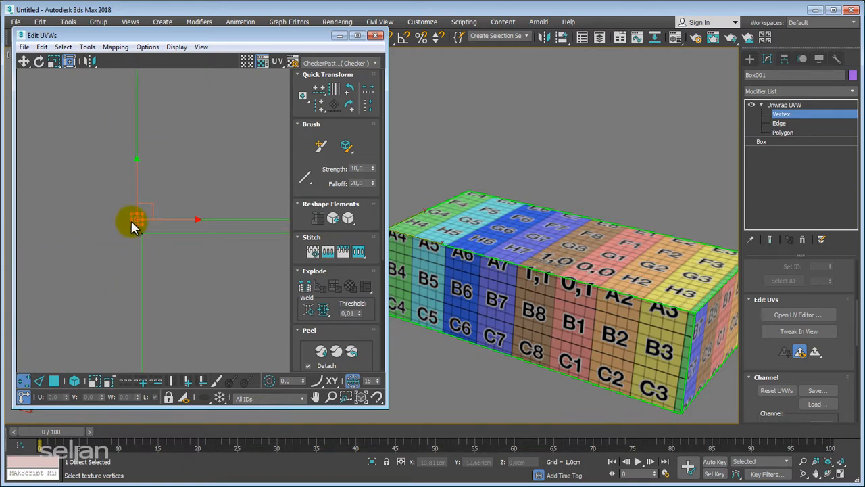
pyautogui.scroll(1, 131, 222)
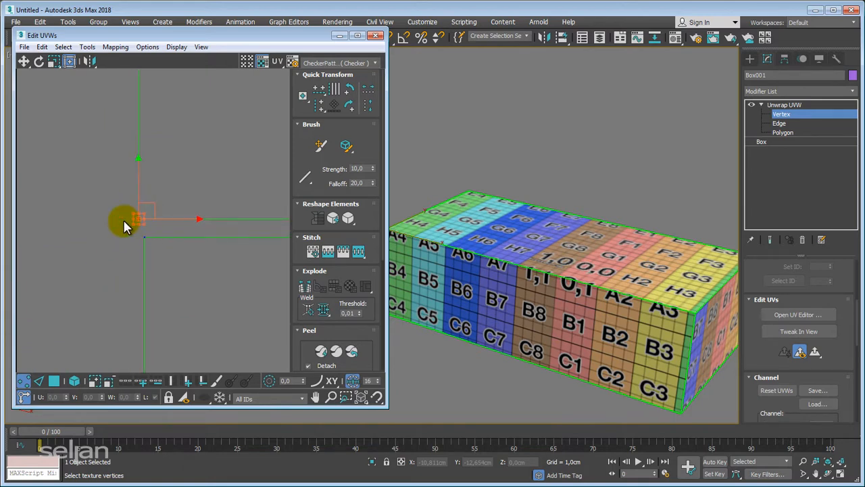
pyautogui.click(161, 237)
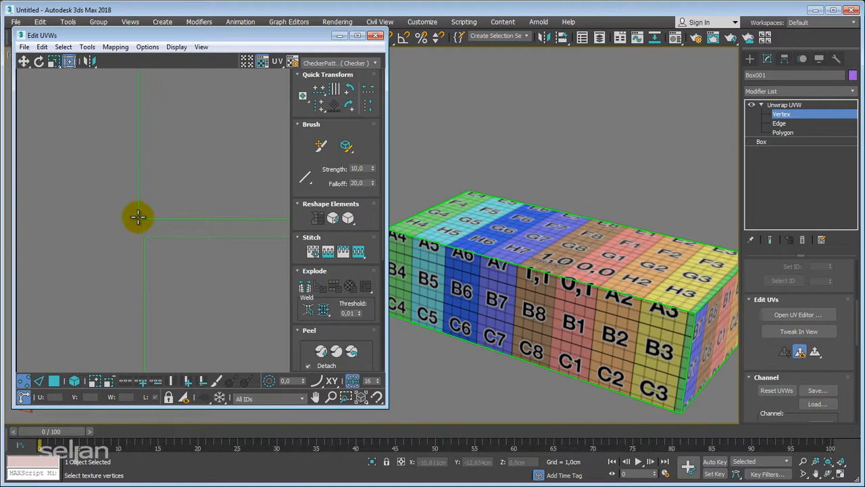
pyautogui.click(138, 217)
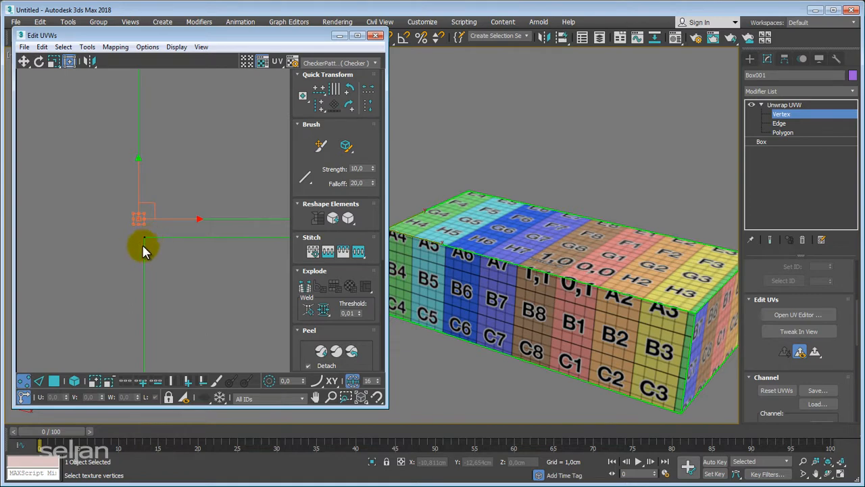
# Step: Target weld the top face's lower-left UV vertex to the front side's adjoining upper-left vertex
pyautogui.click(115, 267)
pyautogui.moveTo(114, 268); pyautogui.dragTo(116, 261, button='middle')
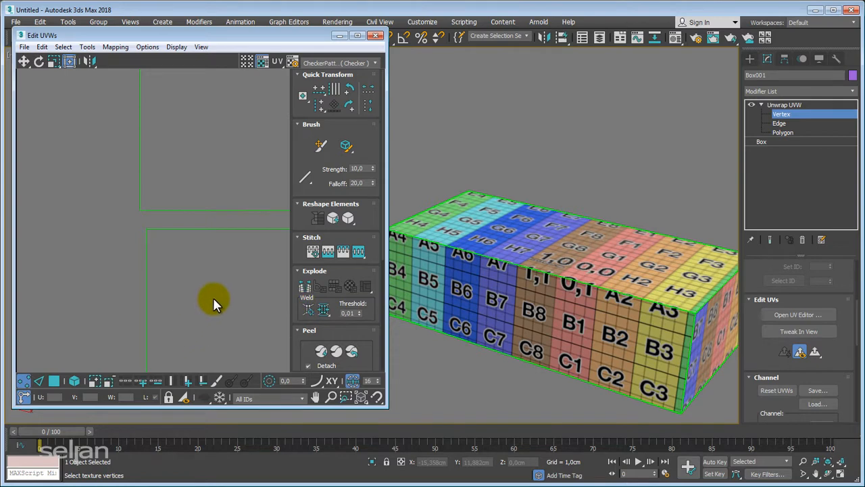
pyautogui.hotkey('ctrl', 't')
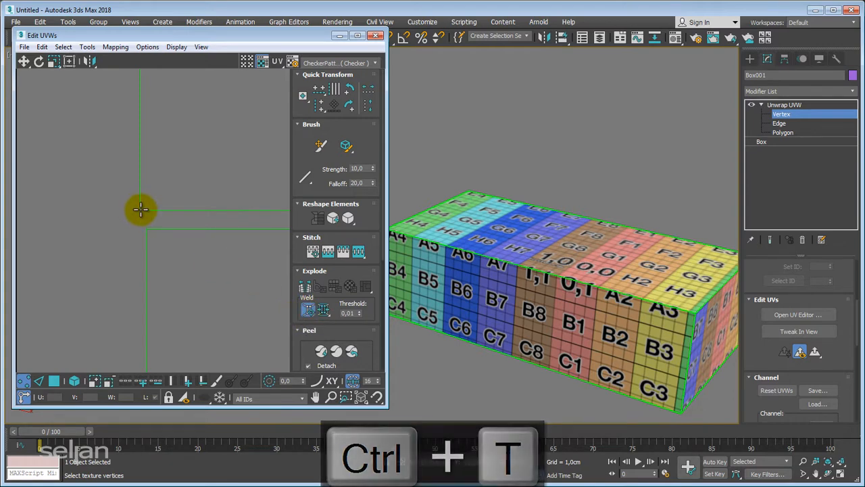
pyautogui.moveTo(139, 210); pyautogui.dragTo(147, 229)
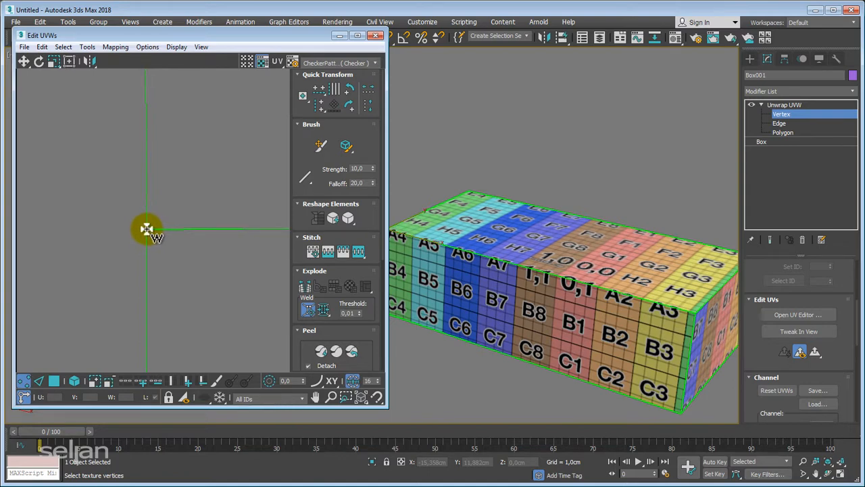
pyautogui.moveTo(147, 229); pyautogui.dragTo(148, 227)
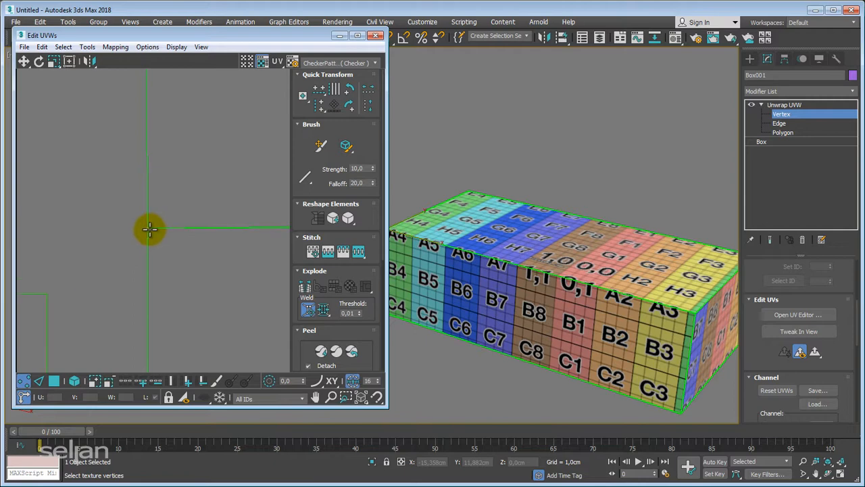
pyautogui.scroll(-5, 155, 236)
pyautogui.moveTo(165, 255)
pyautogui.mouseDown(button='middle')
pyautogui.moveTo(140, 256)
pyautogui.moveTo(141, 242)
pyautogui.moveTo(172, 241)
pyautogui.mouseUp(button='middle')
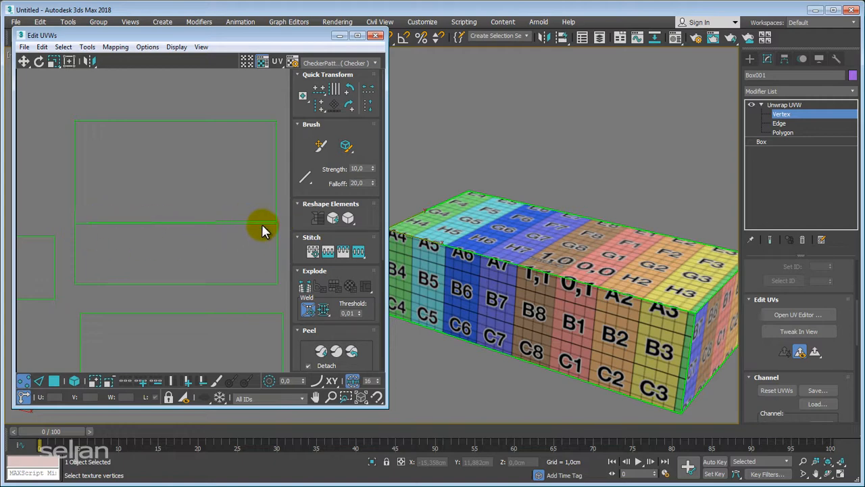
# Step: Target weld the top face's lower-right UV vertex to the front side's upper-right vertex, closing their shared edge
pyautogui.moveTo(247, 222); pyautogui.dragTo(225, 218, button='middle')
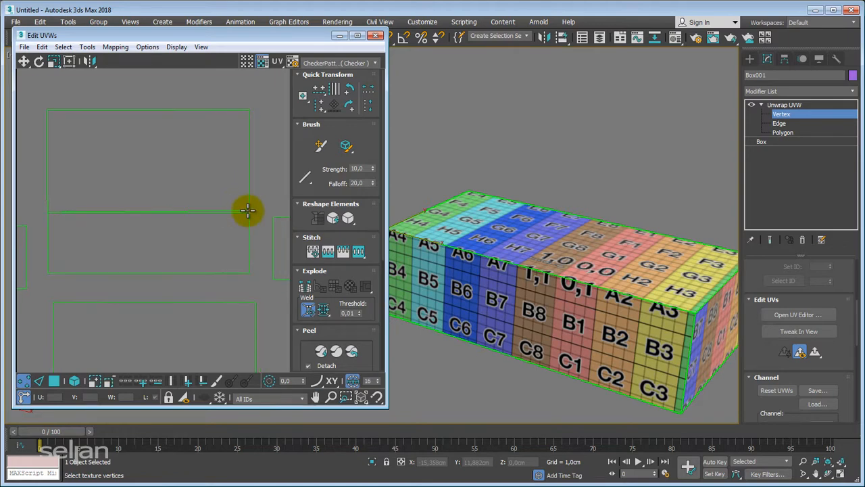
pyautogui.scroll(5, 248, 211)
pyautogui.moveTo(248, 210)
pyautogui.mouseDown()
pyautogui.moveTo(263, 207)
pyautogui.moveTo(253, 216)
pyautogui.mouseUp()
pyautogui.scroll(-2, 235, 281)
pyautogui.scroll(-3, 235, 282)
pyautogui.moveTo(225, 290); pyautogui.dragTo(272, 253, button='middle')
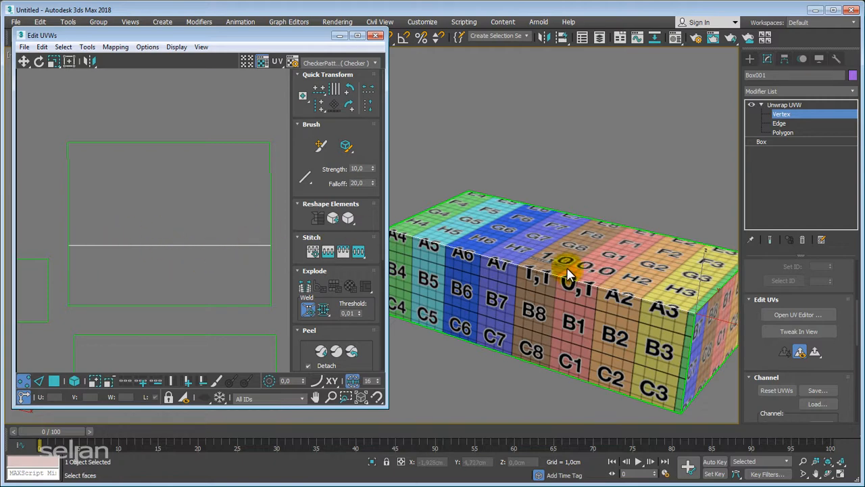
# Step: Switch to polygon selection, check the joined top face and front side by selecting them in turn, and clear the selection
pyautogui.moveTo(566, 267)
pyautogui.mouseDown(button='middle')
pyautogui.moveTo(575, 280)
pyautogui.moveTo(566, 301)
pyautogui.moveTo(560, 270)
pyautogui.mouseUp(button='middle')
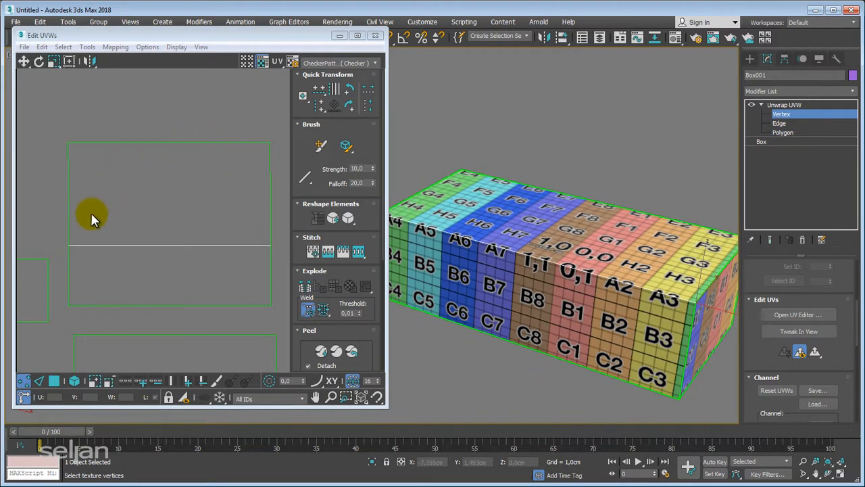
pyautogui.scroll(-3, 215, 279)
pyautogui.moveTo(214, 279); pyautogui.dragTo(164, 212, button='middle')
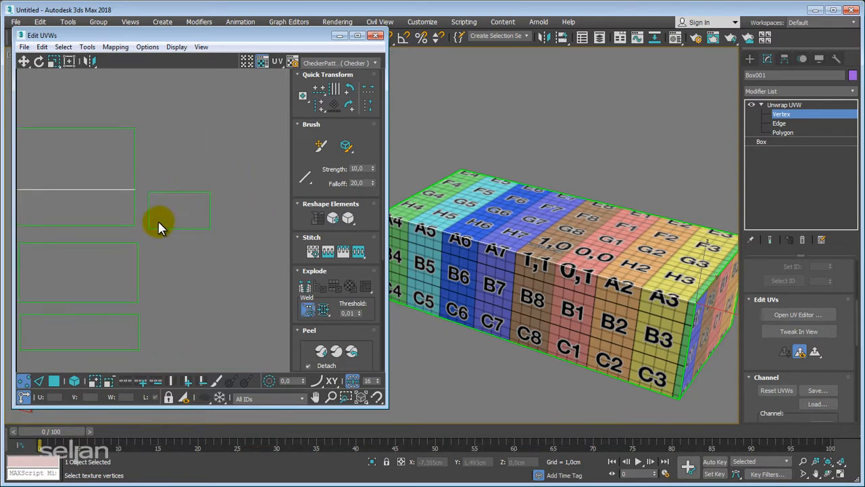
pyautogui.moveTo(71, 194); pyautogui.dragTo(165, 196, button='middle')
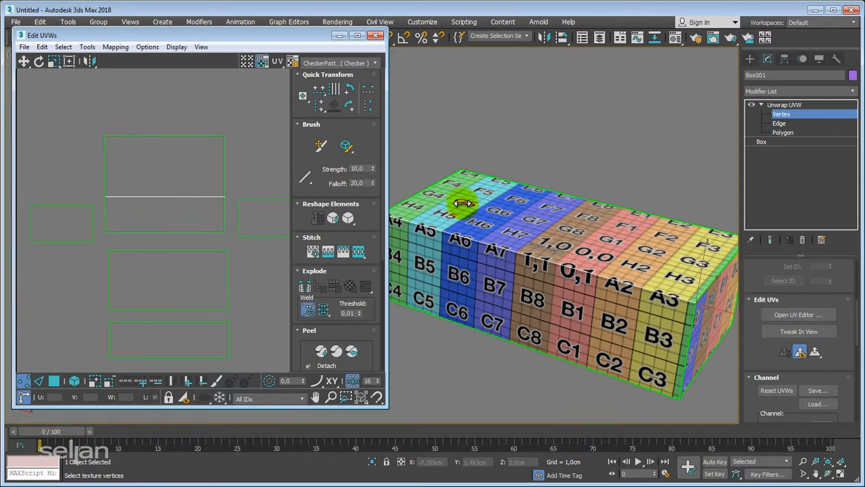
pyautogui.click(782, 133)
pyautogui.click(122, 176)
pyautogui.click(136, 215)
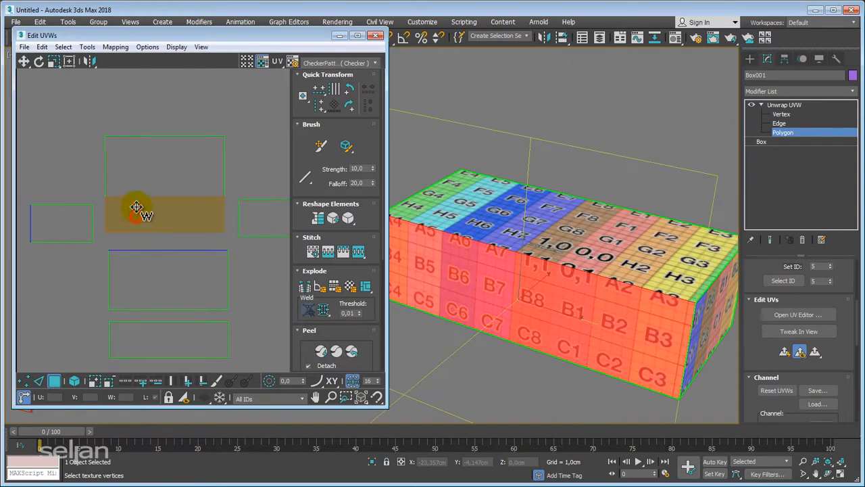
pyautogui.click(157, 163)
pyautogui.click(171, 120)
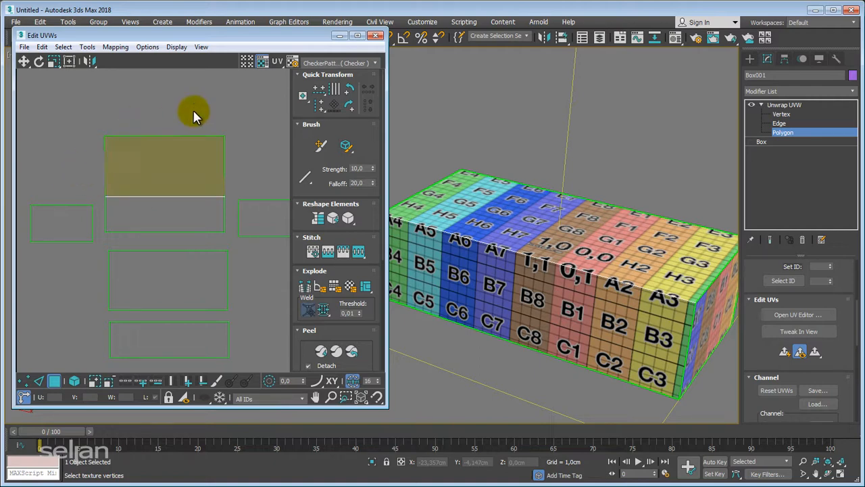
# Step: With Freeform mode on, try moving only the top face's UVs away from the front side, and undo the move
pyautogui.scroll(-3, 202, 119)
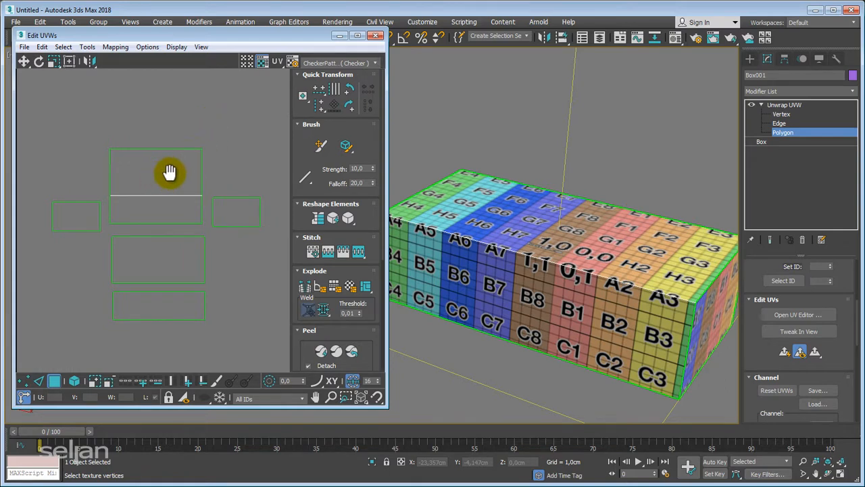
pyautogui.moveTo(98, 127); pyautogui.dragTo(123, 117)
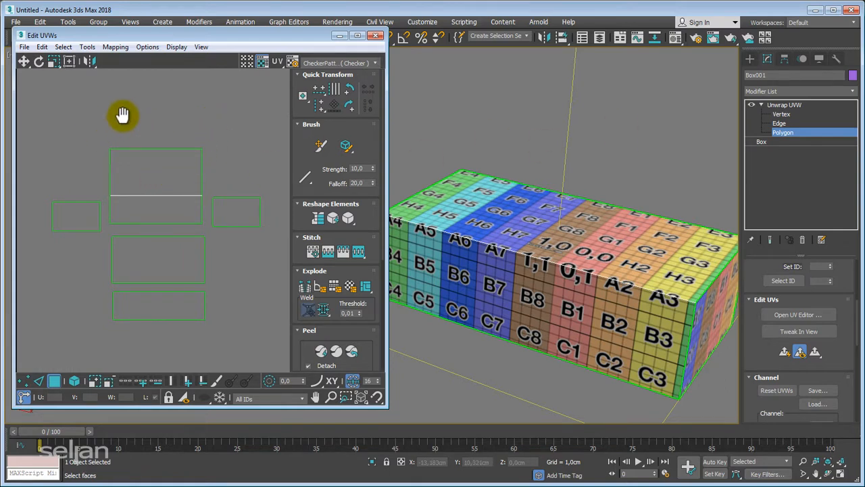
pyautogui.click(69, 62)
pyautogui.click(156, 167)
pyautogui.moveTo(189, 150)
pyautogui.mouseDown()
pyautogui.moveTo(170, 117)
pyautogui.moveTo(195, 148)
pyautogui.mouseUp()
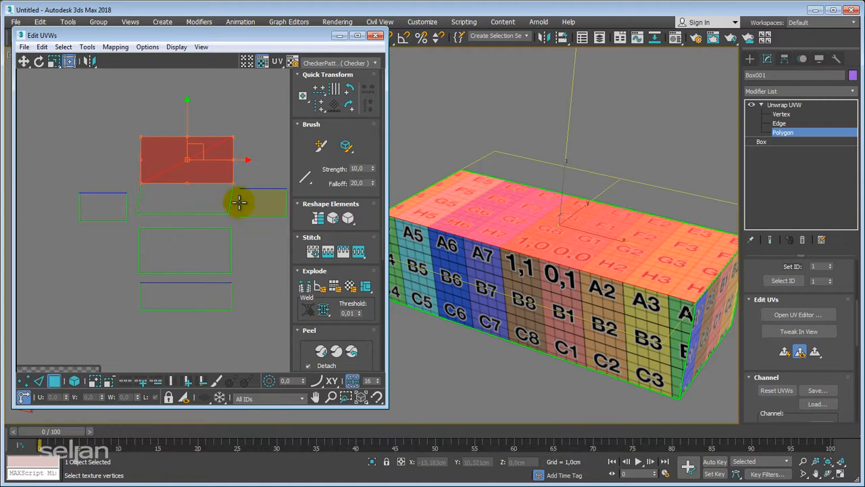
pyautogui.hotkey('ctrl', 'z')
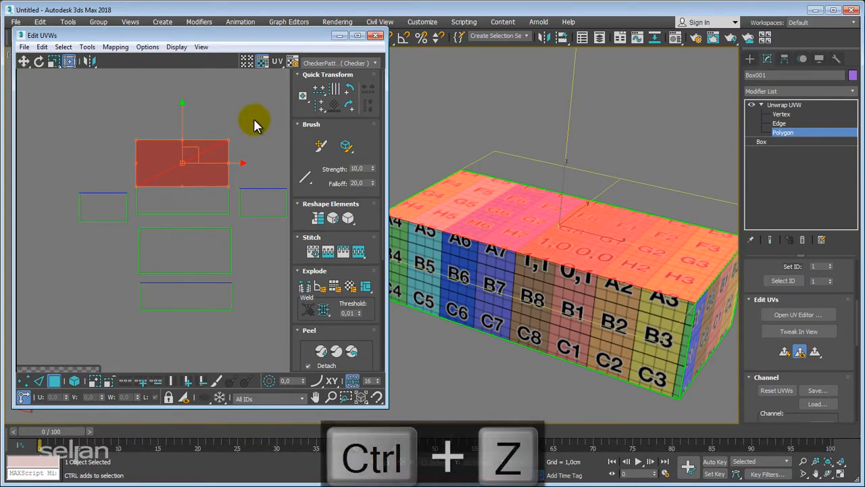
# Step: Add the front side to the selected top face, try moving both UV faces up together, and undo the move and selection
pyautogui.moveTo(236, 157); pyautogui.dragTo(223, 172, button='middle')
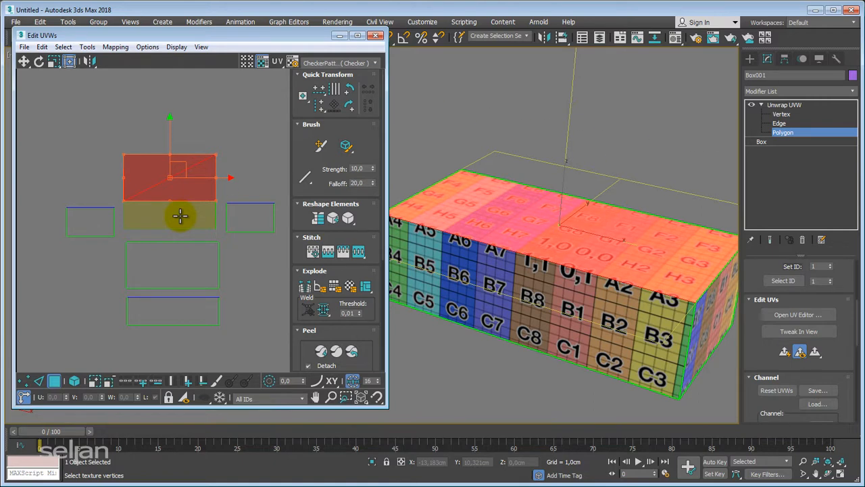
pyautogui.keyDown('ctrl'); pyautogui.click(179, 217); pyautogui.keyUp('ctrl')
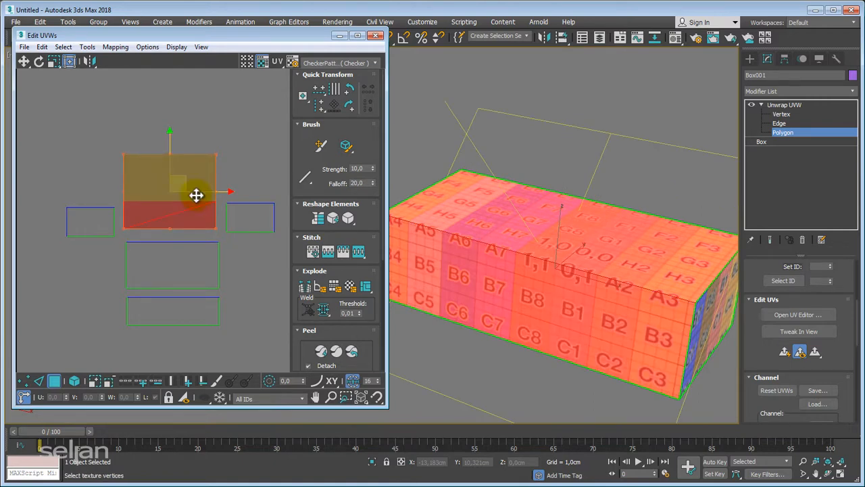
pyautogui.moveTo(191, 177); pyautogui.dragTo(187, 143)
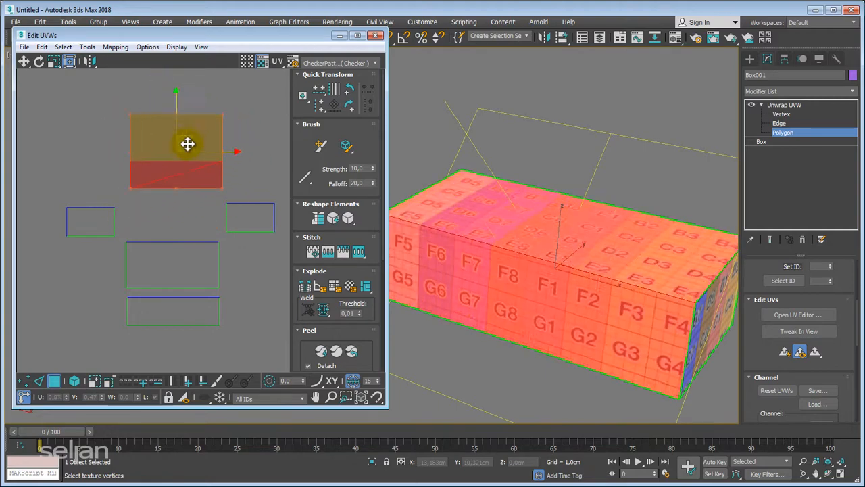
pyautogui.hotkey('ctrl', 'z')
pyautogui.hotkey('ctrl', 'z')
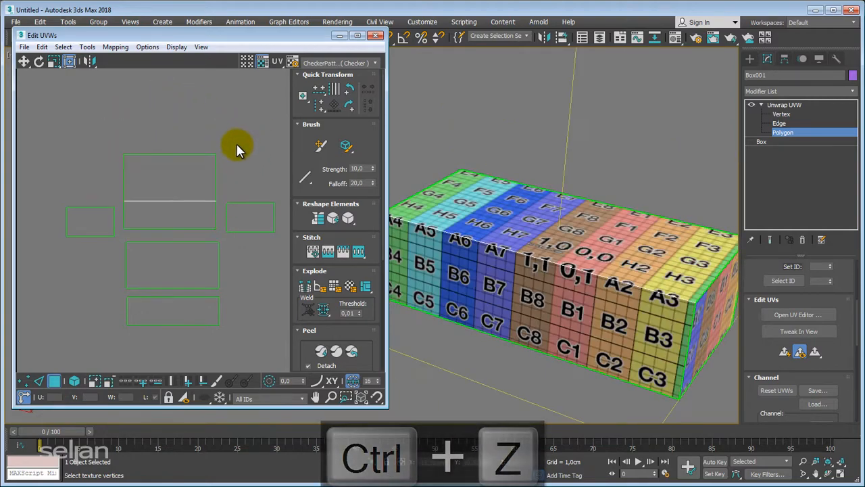
pyautogui.scroll(-3, 209, 156)
pyautogui.click(187, 192)
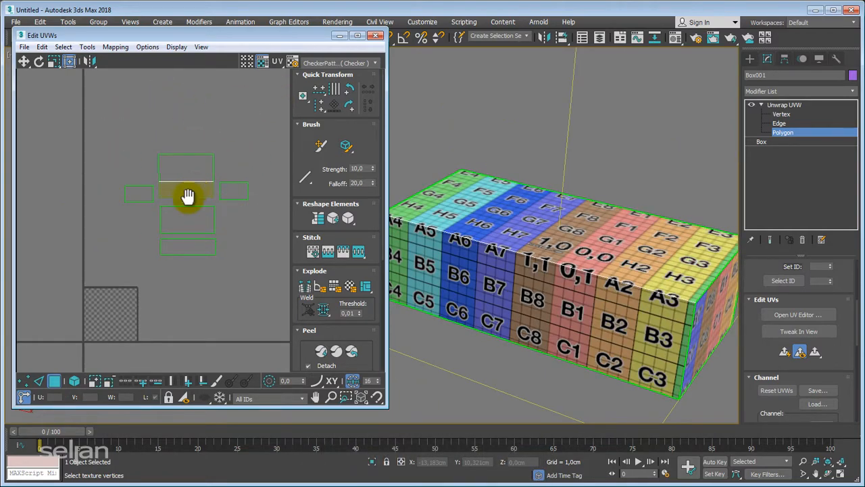
pyautogui.scroll(3, 183, 202)
pyautogui.moveTo(180, 193); pyautogui.dragTo(166, 207, button='middle')
pyautogui.click(247, 169)
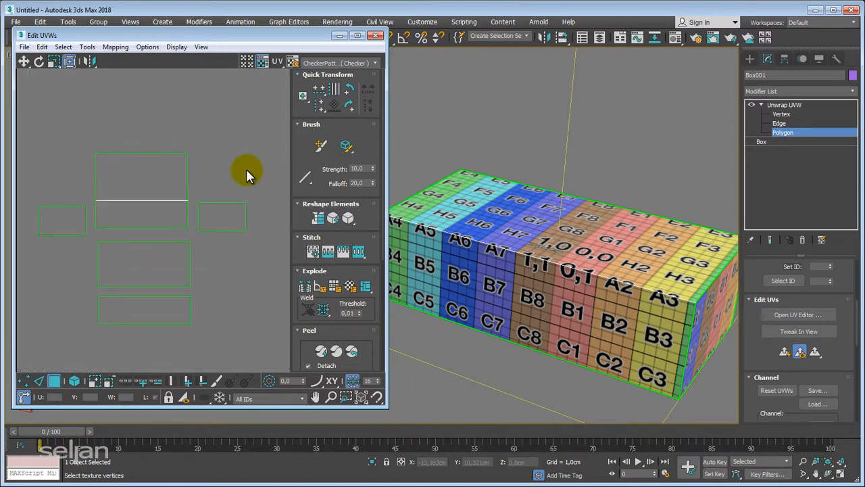
pyautogui.moveTo(246, 170); pyautogui.dragTo(228, 155, button='middle')
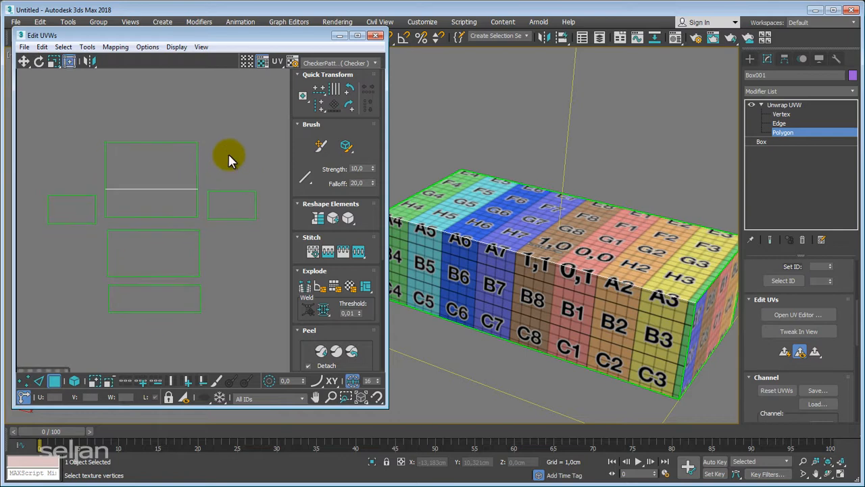
# Step: Try element selection on the joined top-and-front UV piece, turn element selection off again and clear the selection
pyautogui.click(74, 381)
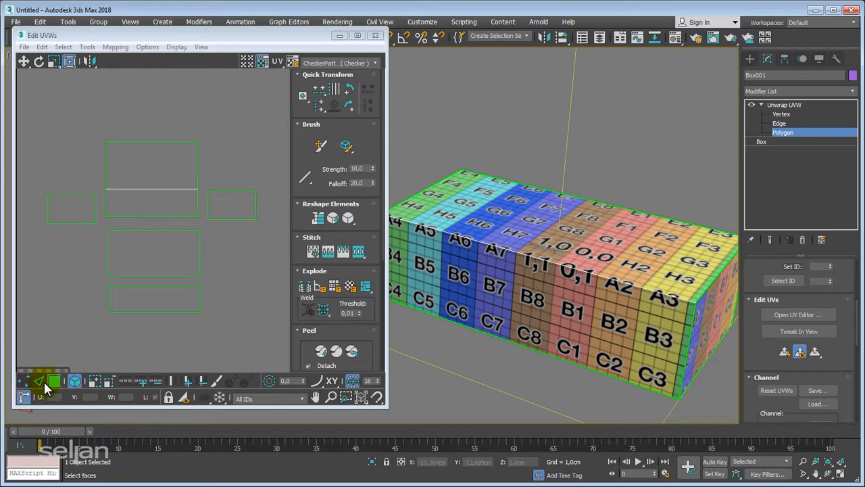
pyautogui.click(166, 165)
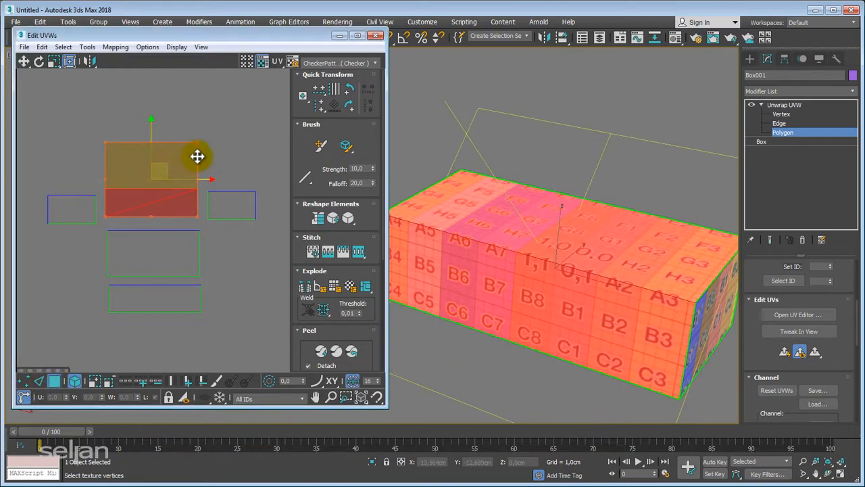
pyautogui.click(231, 128)
pyautogui.click(159, 161)
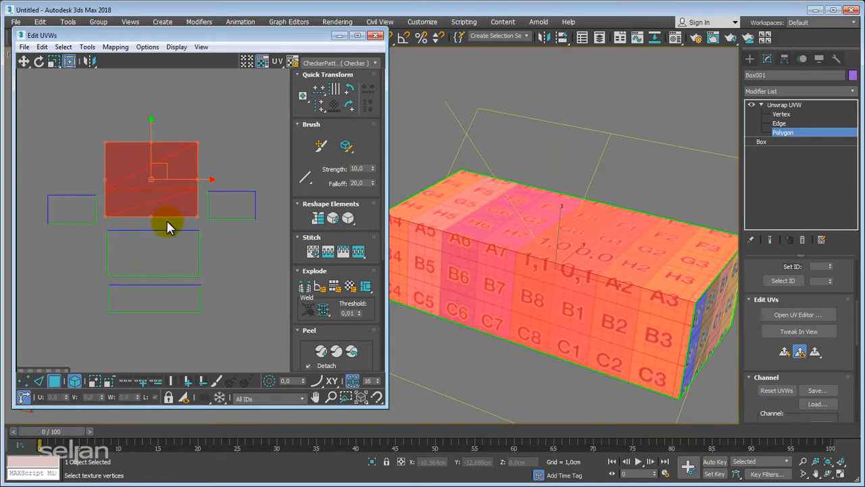
pyautogui.click(75, 381)
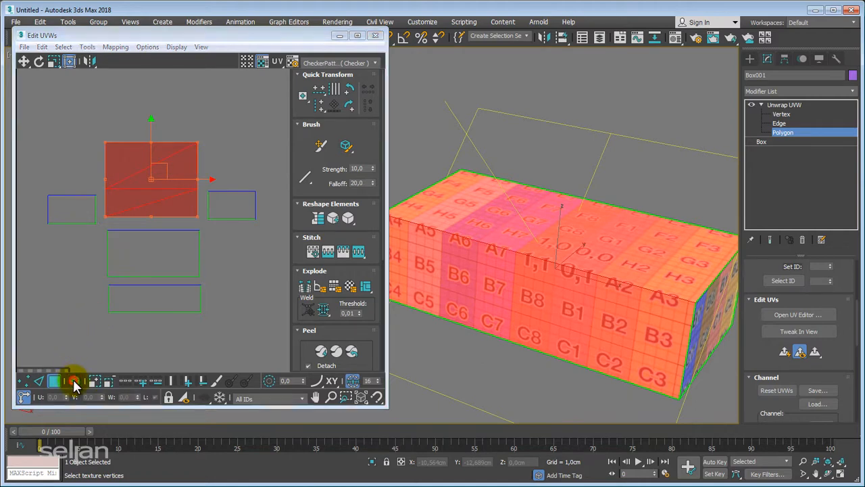
pyautogui.moveTo(81, 282); pyautogui.dragTo(101, 285, button='middle')
pyautogui.click(87, 287)
pyautogui.moveTo(133, 255)
pyautogui.mouseDown(button='middle')
pyautogui.moveTo(101, 290)
pyautogui.moveTo(128, 247)
pyautogui.mouseUp(button='middle')
pyautogui.scroll(2, 101, 290)
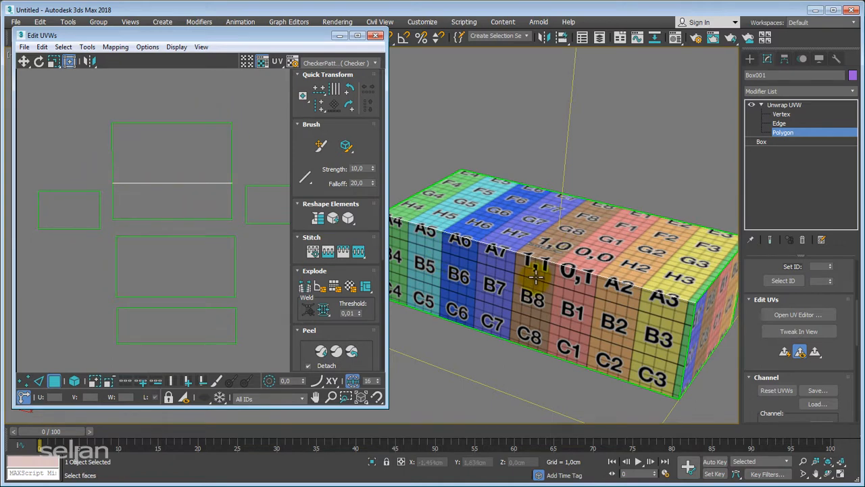
# Step: Select the top face and front side together on the box, and replace that selection with the box's bottom face
pyautogui.click(594, 252)
pyautogui.keyDown('ctrl'); pyautogui.click(551, 301); pyautogui.keyUp('ctrl')
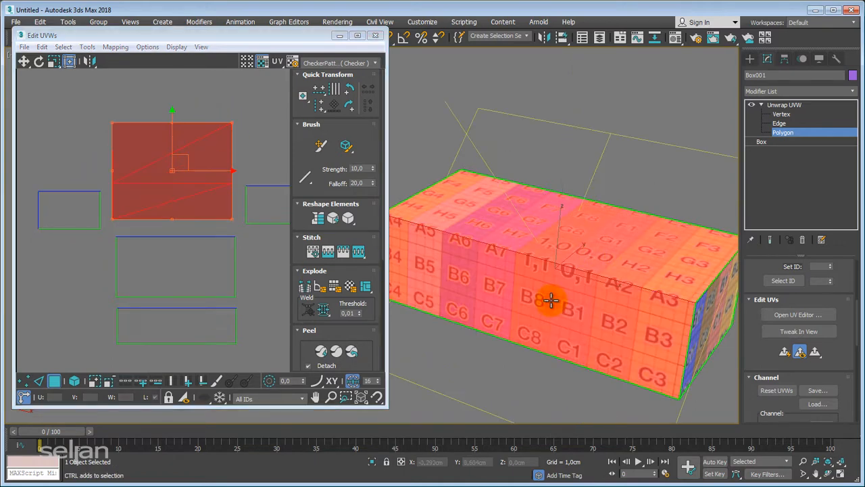
pyautogui.keyDown('alt'); pyautogui.moveTo(546, 325); pyautogui.dragTo(564, 284, button='middle'); pyautogui.keyUp('alt')
pyautogui.click(546, 265)
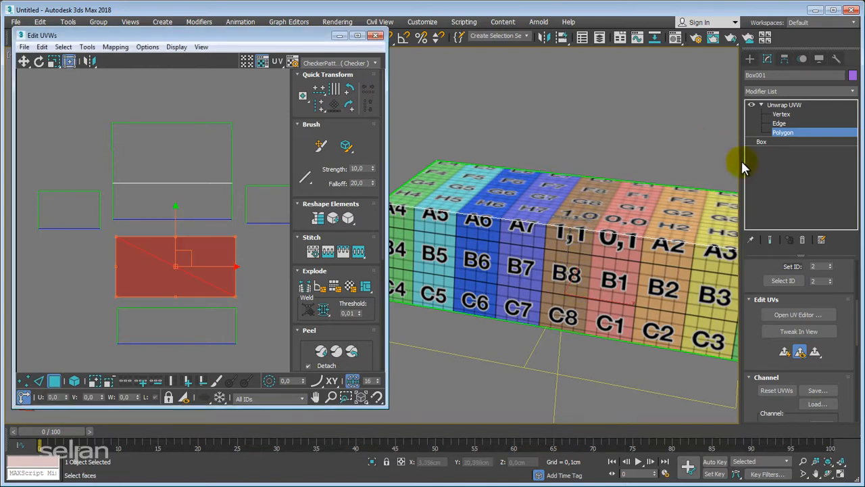
pyautogui.scroll(3, 187, 239)
pyautogui.scroll(-2, 216, 240)
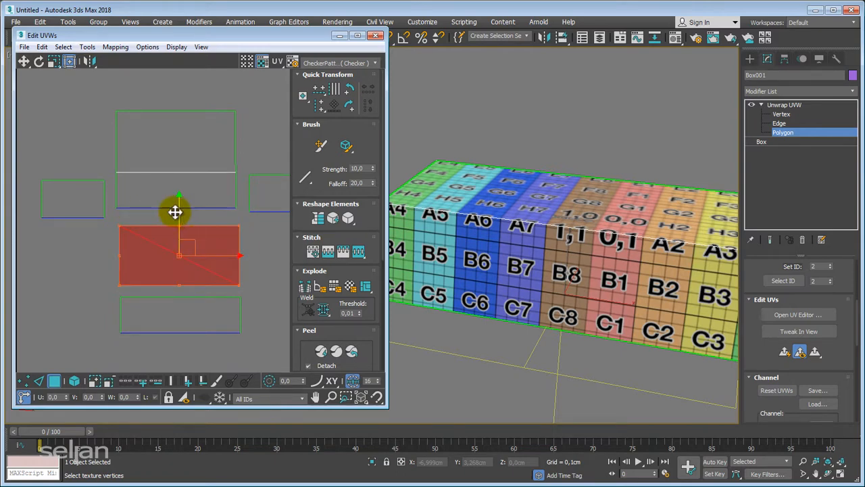
# Step: In edge mode, select the front side's lower UV edge, which it shares with the bottom face
pyautogui.click(779, 124)
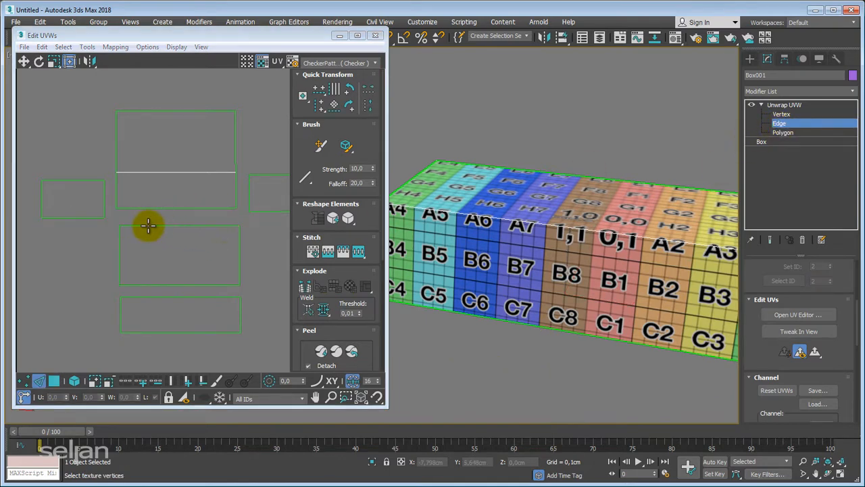
pyautogui.click(168, 215)
pyautogui.click(169, 208)
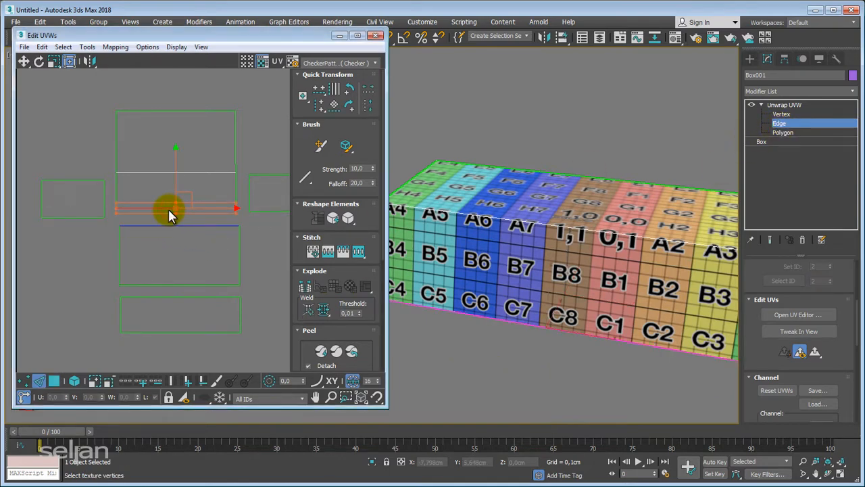
pyautogui.moveTo(179, 218); pyautogui.dragTo(237, 215, button='middle')
pyautogui.scroll(-3, 81, 219)
pyautogui.scroll(3, 223, 213)
pyautogui.scroll(2, 177, 238)
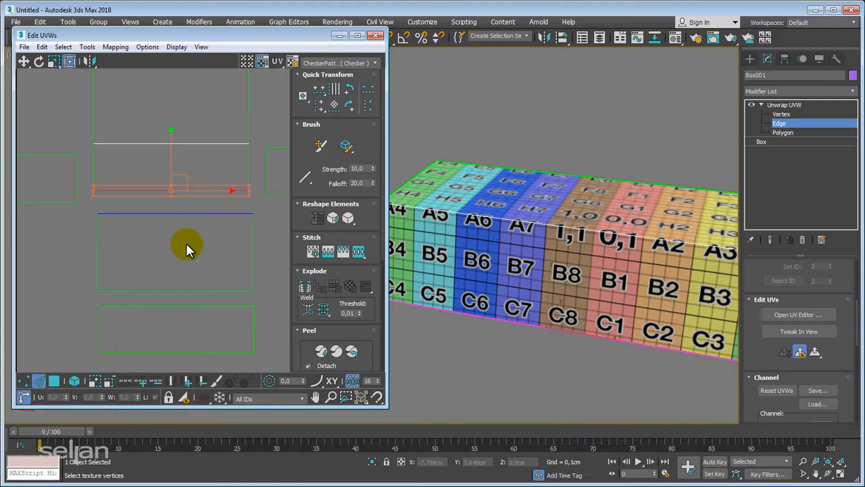
pyautogui.click(38, 382)
pyautogui.click(54, 382)
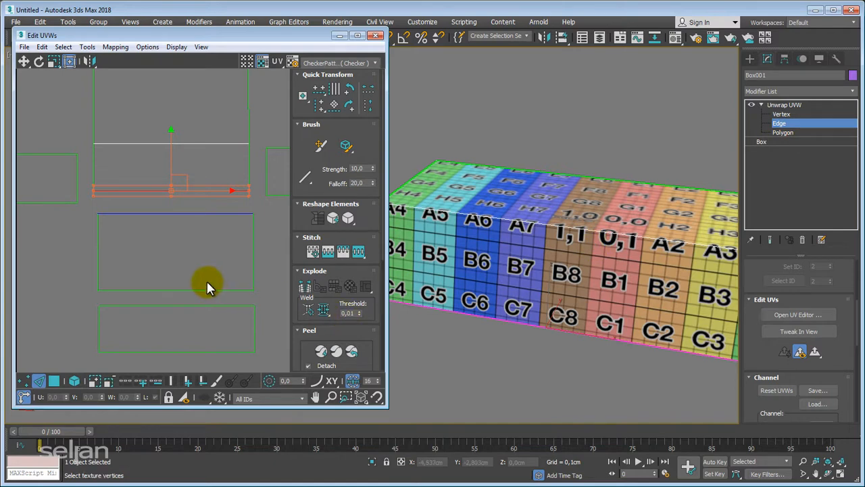
# Step: In polygon mode, move the bottom face's UV piece up until it meets the front side's lower UV edge
pyautogui.press('1')
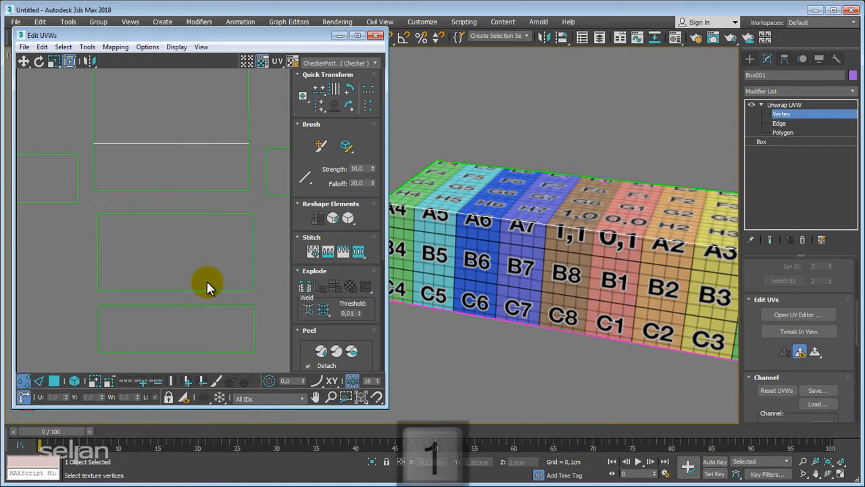
pyautogui.press('2')
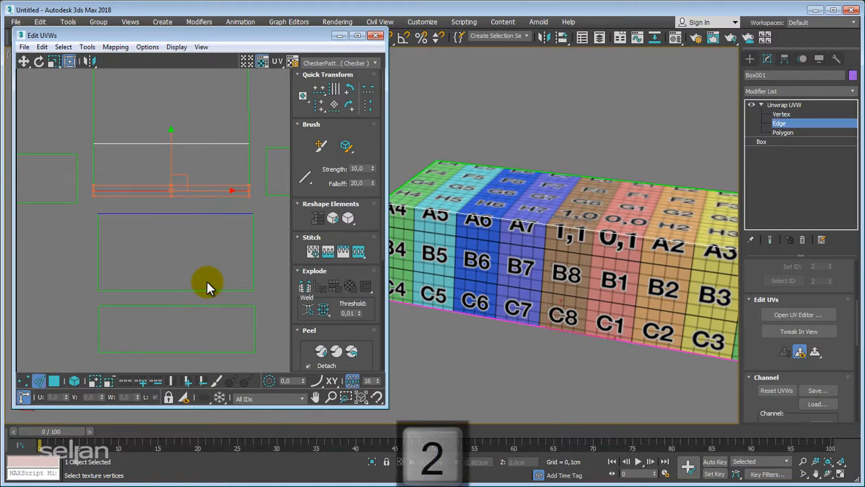
pyautogui.press('3')
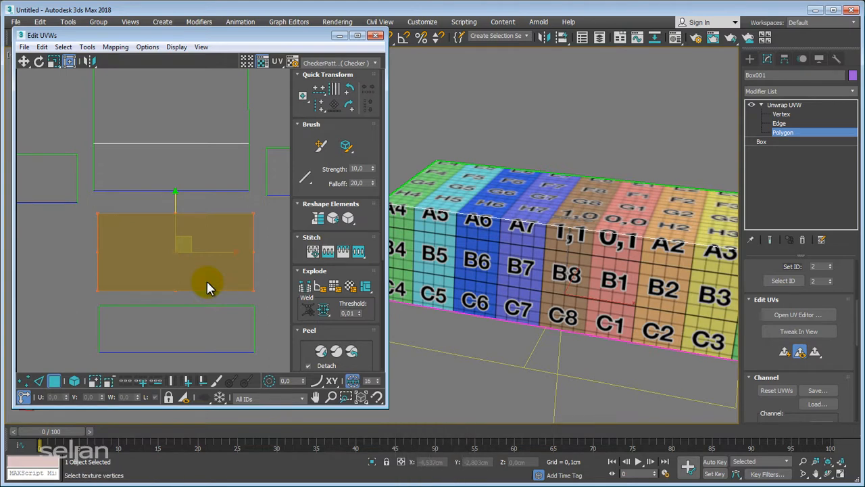
pyautogui.moveTo(212, 263); pyautogui.dragTo(221, 270, button='middle')
pyautogui.scroll(2, 219, 271)
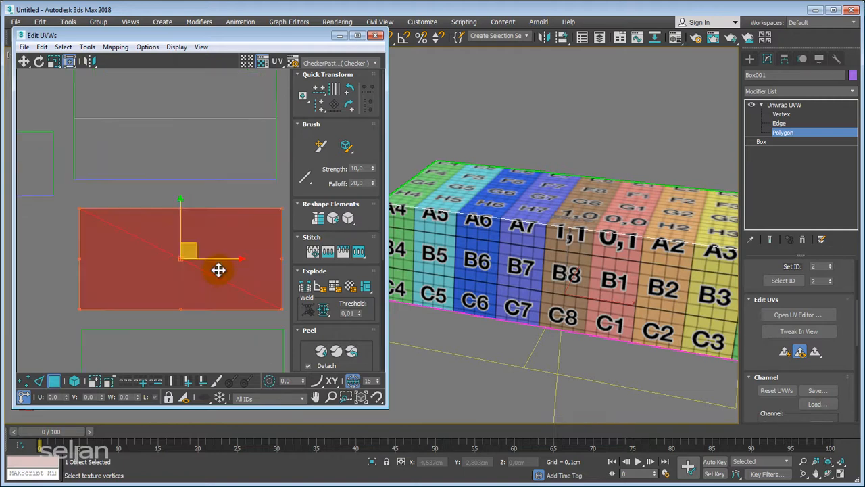
pyautogui.moveTo(193, 240); pyautogui.dragTo(192, 216)
pyautogui.moveTo(196, 224); pyautogui.dragTo(208, 249, button='middle')
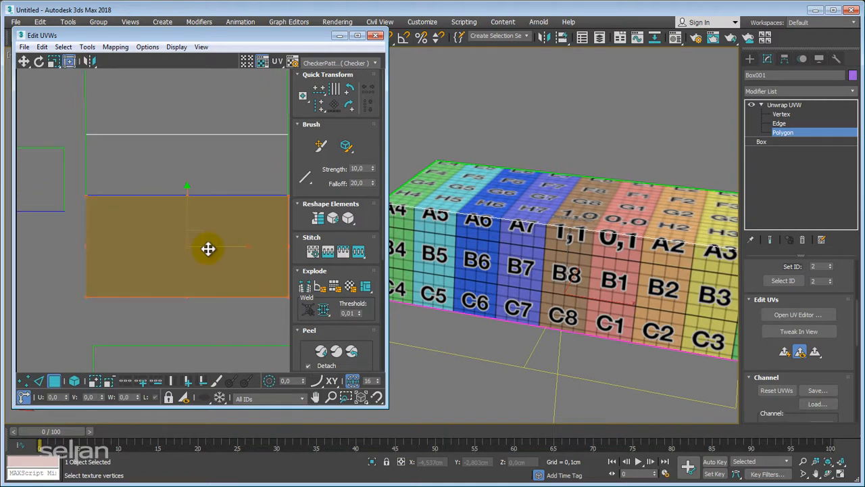
# Step: In vertex mode, use Target Weld to join the front side's lower-left UV corner to the bottom face's upper-left corner
pyautogui.press('1')
pyautogui.moveTo(125, 224); pyautogui.dragTo(160, 233, button='middle')
pyautogui.scroll(2, 99, 236)
pyautogui.scroll(2, 140, 219)
pyautogui.hotkey('ctrl', 't')
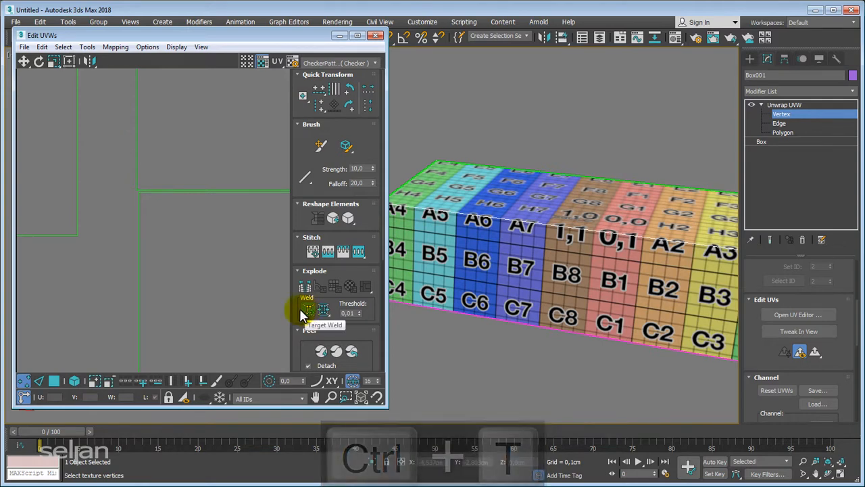
pyautogui.moveTo(159, 223); pyautogui.dragTo(174, 275, button='middle')
pyautogui.scroll(2, 154, 245)
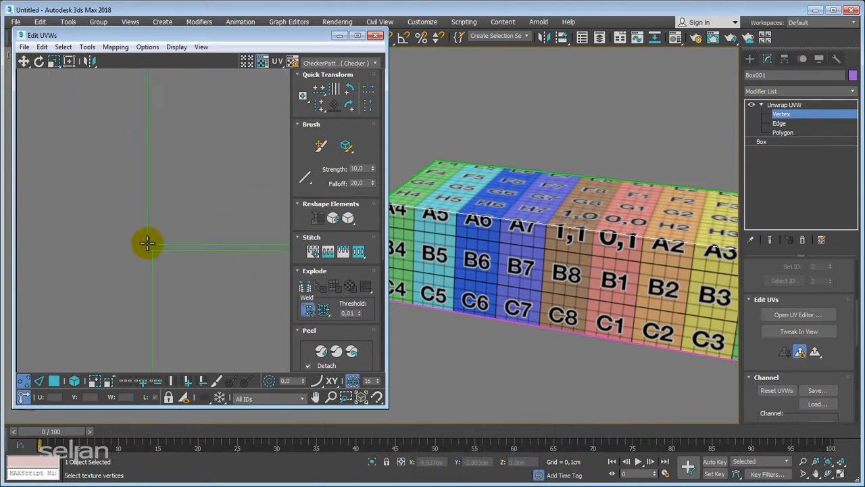
pyautogui.moveTo(148, 242)
pyautogui.mouseDown()
pyautogui.moveTo(163, 239)
pyautogui.moveTo(153, 252)
pyautogui.mouseUp()
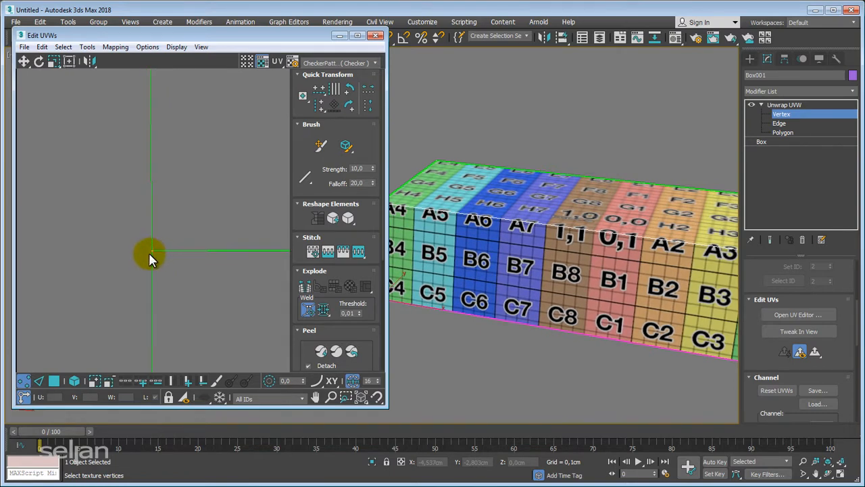
# Step: Target-weld the right-hand UV corners of the front side and bottom face, and exit Target Weld
pyautogui.scroll(-4, 147, 252)
pyautogui.scroll(4, 180, 232)
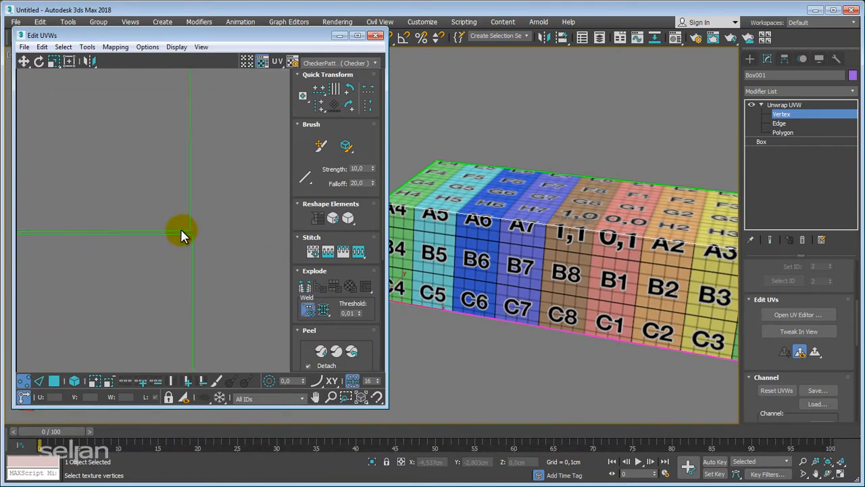
pyautogui.moveTo(193, 232); pyautogui.dragTo(196, 236)
pyautogui.scroll(-5, 195, 248)
pyautogui.moveTo(195, 248); pyautogui.dragTo(249, 255, button='middle')
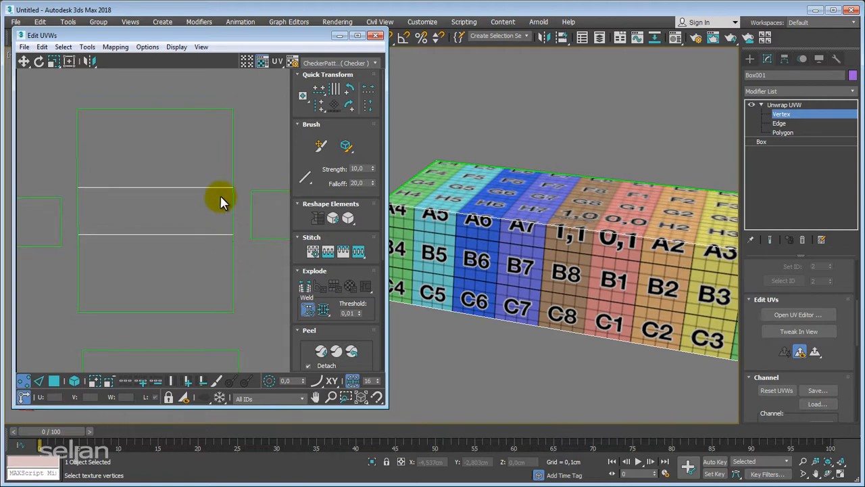
pyautogui.rightClick(260, 105)
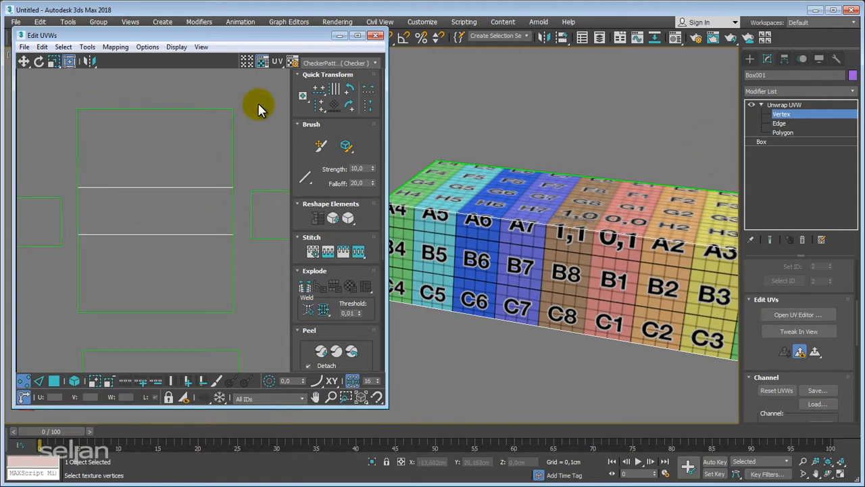
# Step: Select the column of UV vertices along the right side of the joined three-face strip
pyautogui.moveTo(203, 313); pyautogui.dragTo(218, 162)
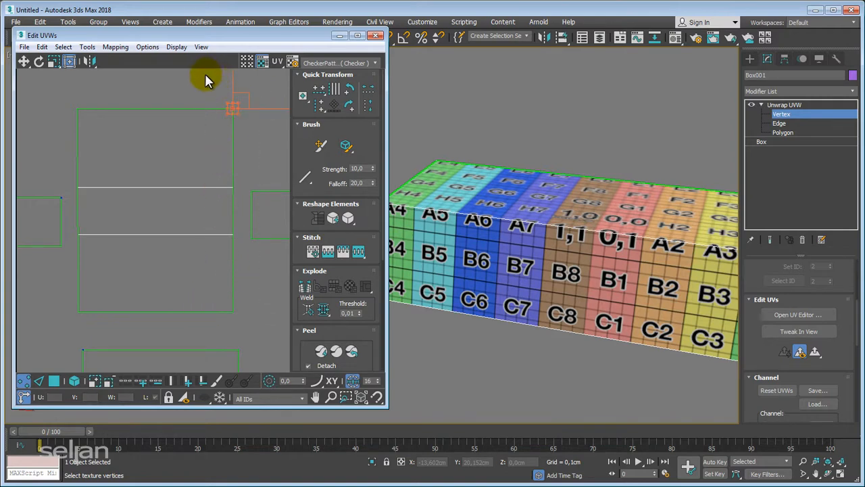
pyautogui.moveTo(233, 317); pyautogui.dragTo(232, 316)
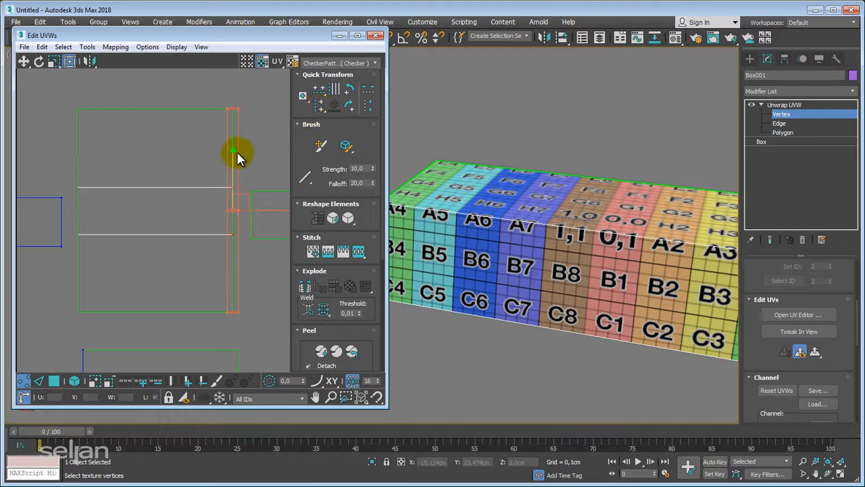
pyautogui.scroll(-1, 184, 269)
pyautogui.scroll(2, 192, 262)
pyautogui.moveTo(198, 258); pyautogui.dragTo(203, 278, button='middle')
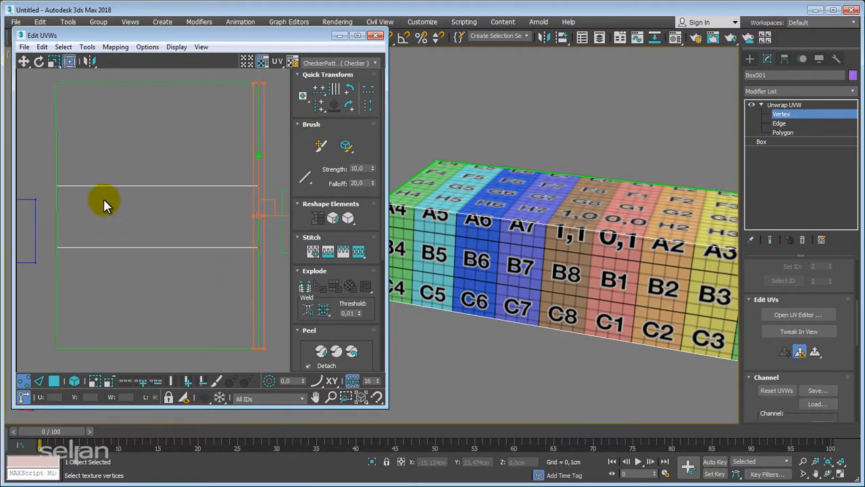
pyautogui.scroll(-1, 103, 198)
# Step: Try offsetting the strip's top-left vertex and straightening the left vertex column with vertical alignment, undo both, and clear the selection
pyautogui.moveTo(109, 116); pyautogui.dragTo(105, 116)
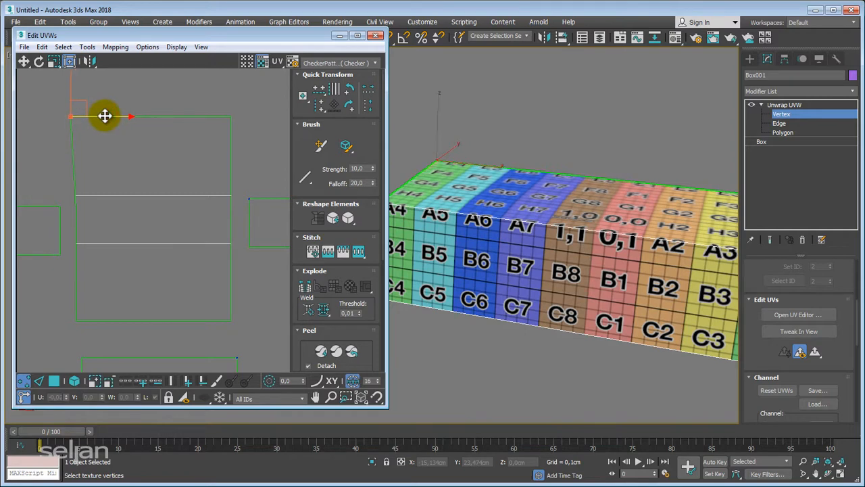
pyautogui.moveTo(114, 188); pyautogui.dragTo(128, 179, button='middle')
pyautogui.click(81, 92)
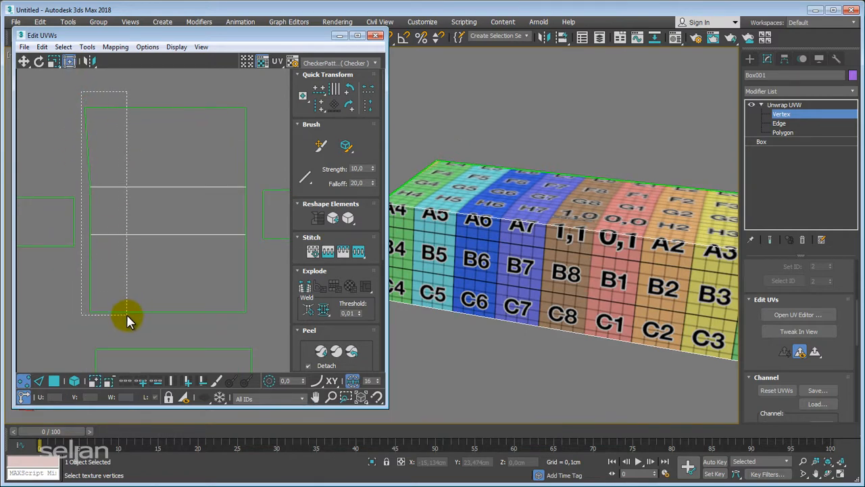
pyautogui.moveTo(127, 314); pyautogui.dragTo(125, 320)
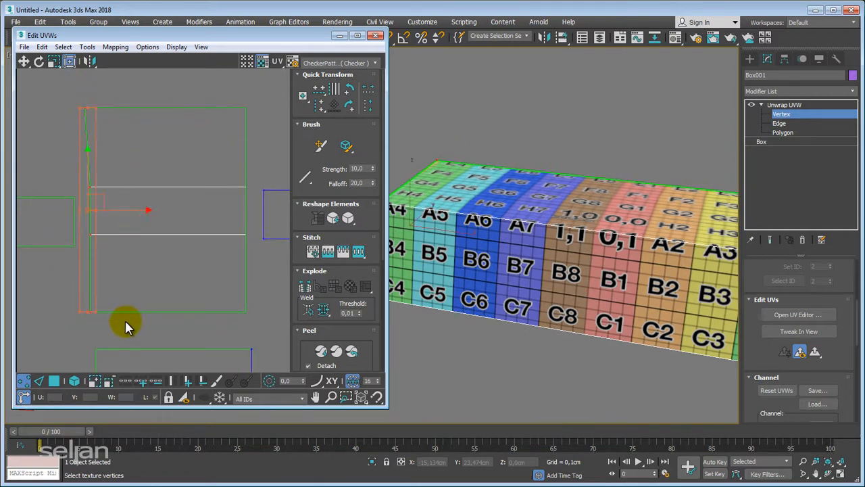
pyautogui.click(321, 104)
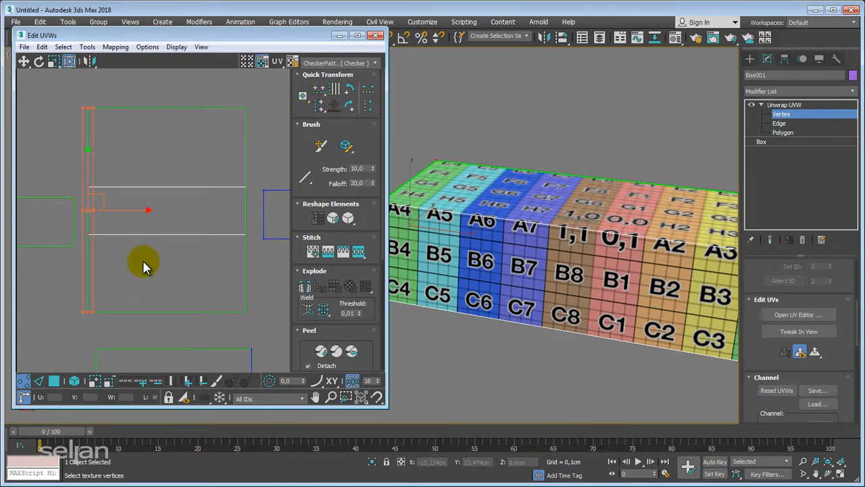
pyautogui.hotkey('ctrl', 'z')
pyautogui.hotkey('ctrl', 'z')
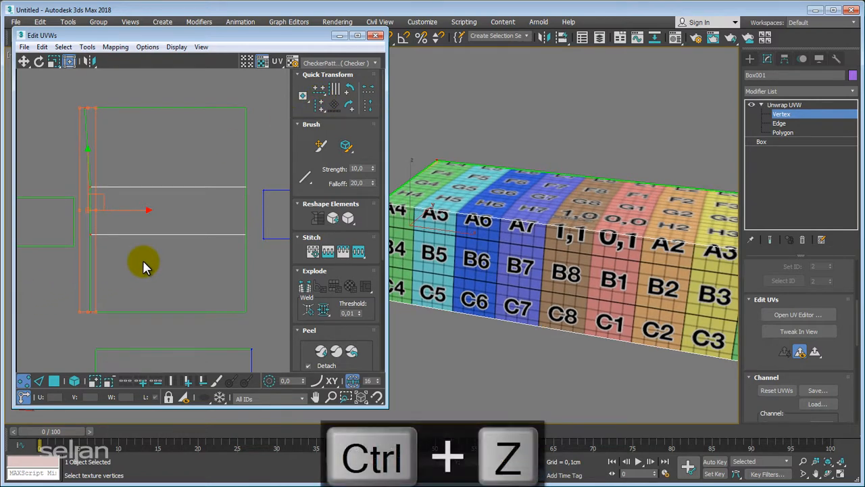
pyautogui.hotkey('ctrl', 'z')
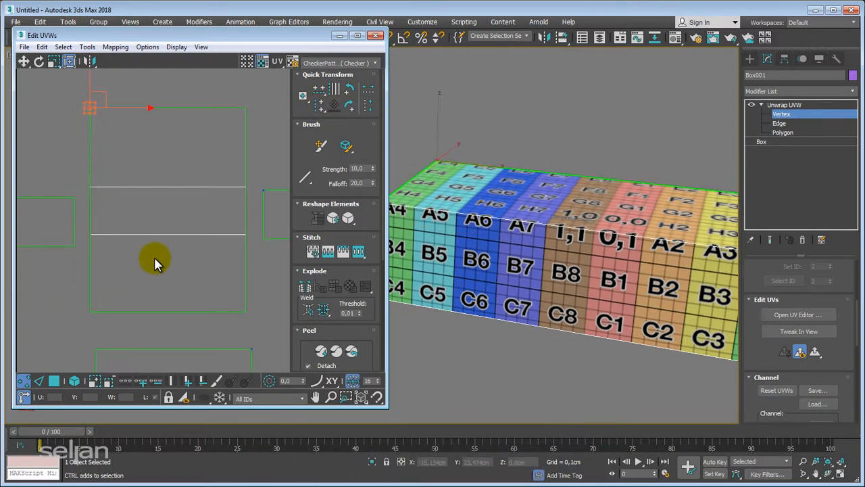
pyautogui.click(76, 163)
# Step: In polygon mode, select the back side's separate UV piece below the joined strip
pyautogui.moveTo(100, 185); pyautogui.dragTo(117, 184, button='middle')
pyautogui.scroll(-2, 122, 197)
pyautogui.moveTo(136, 217); pyautogui.dragTo(168, 217, button='middle')
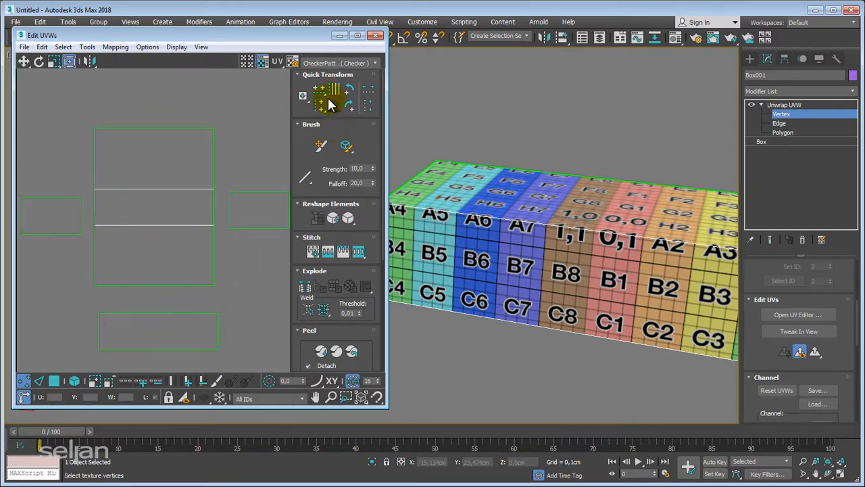
pyautogui.moveTo(201, 183); pyautogui.dragTo(204, 158, button='middle')
pyautogui.moveTo(228, 229)
pyautogui.mouseDown(button='middle')
pyautogui.moveTo(208, 259)
pyautogui.moveTo(228, 221)
pyautogui.mouseUp(button='middle')
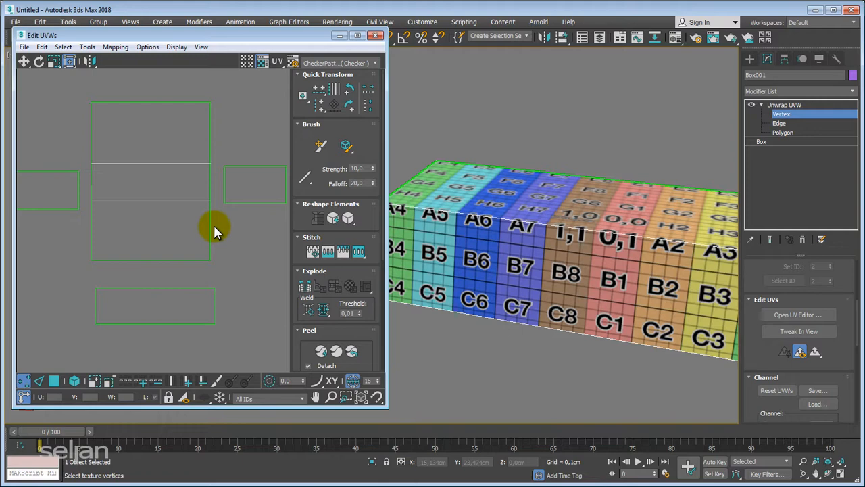
pyautogui.moveTo(194, 212); pyautogui.dragTo(214, 208, button='middle')
pyautogui.moveTo(174, 252); pyautogui.dragTo(162, 239, button='middle')
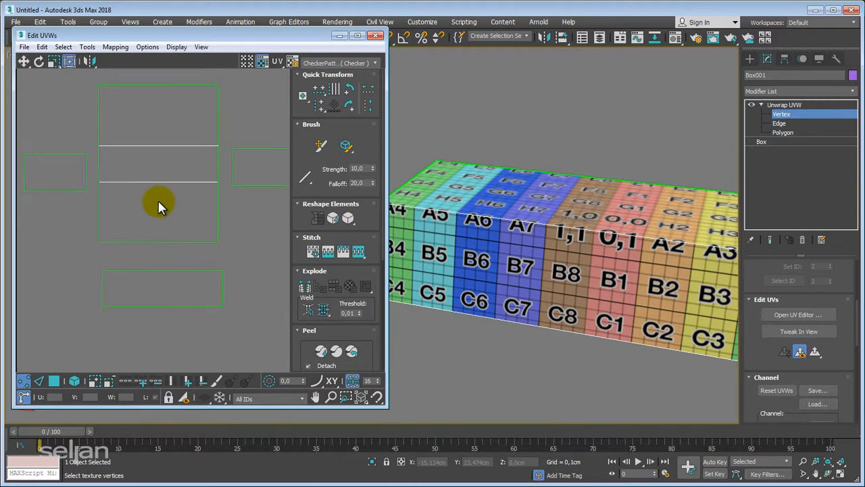
pyautogui.click(783, 132)
pyautogui.click(183, 299)
# Step: Examine the back side on the box from above and below, comparing its checker orientation with the adjoining top and bottom faces
pyautogui.keyDown('alt'); pyautogui.moveTo(614, 278); pyautogui.dragTo(538, 317, button='middle'); pyautogui.keyUp('alt')
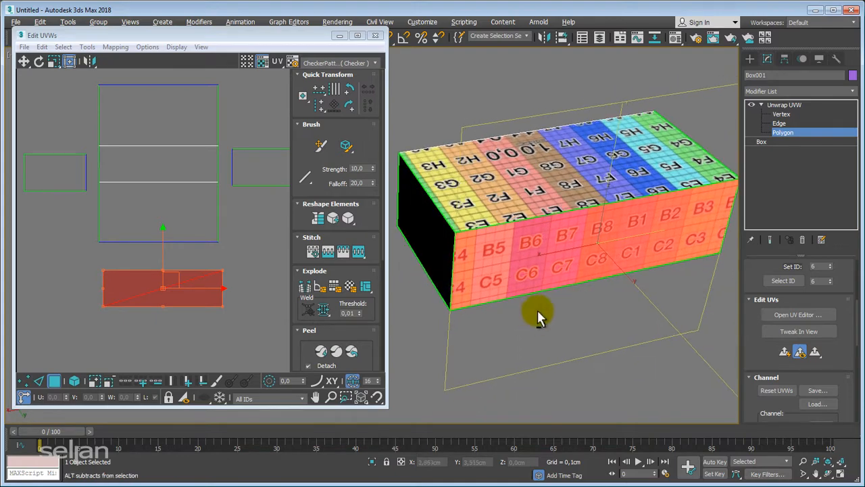
pyautogui.moveTo(569, 271); pyautogui.dragTo(537, 318, button='middle')
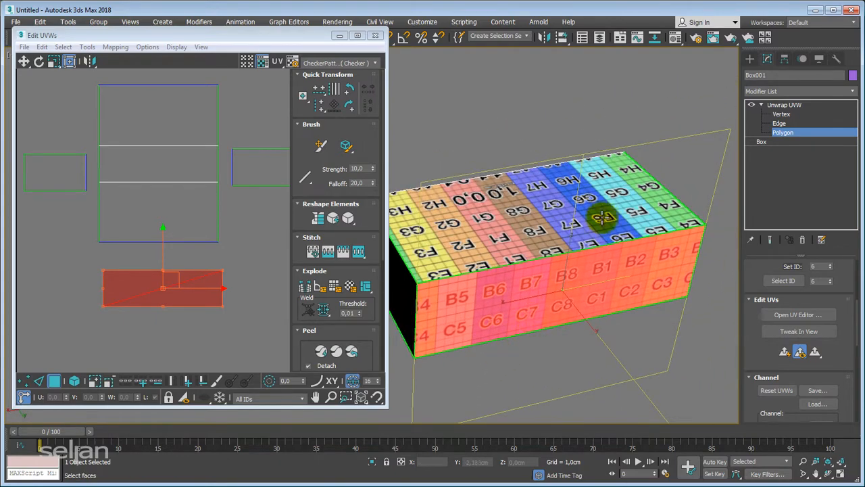
pyautogui.keyDown('alt'); pyautogui.moveTo(631, 235); pyautogui.dragTo(575, 272, button='middle'); pyautogui.keyUp('alt')
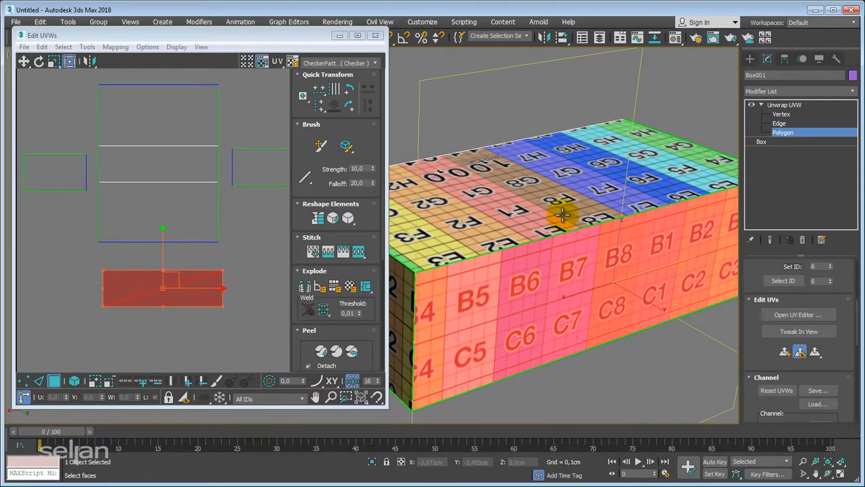
pyautogui.keyDown('alt'); pyautogui.moveTo(543, 216); pyautogui.dragTo(518, 231, button='middle'); pyautogui.keyUp('alt')
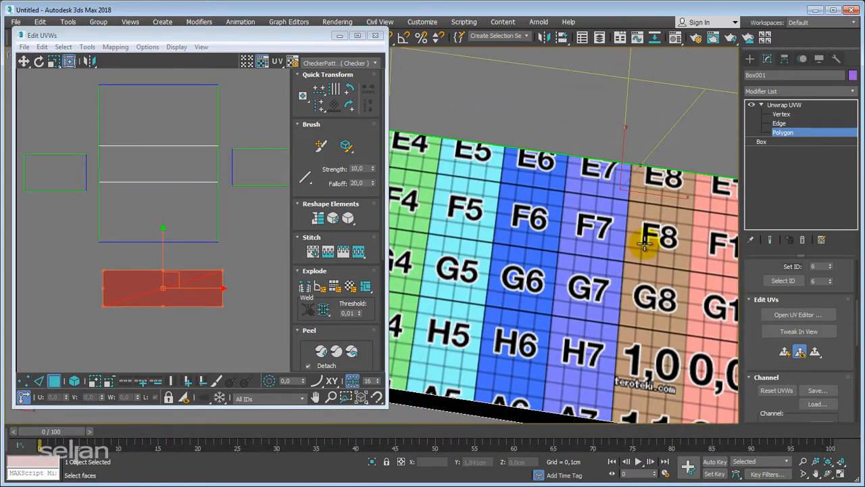
pyautogui.scroll(-3, 534, 231)
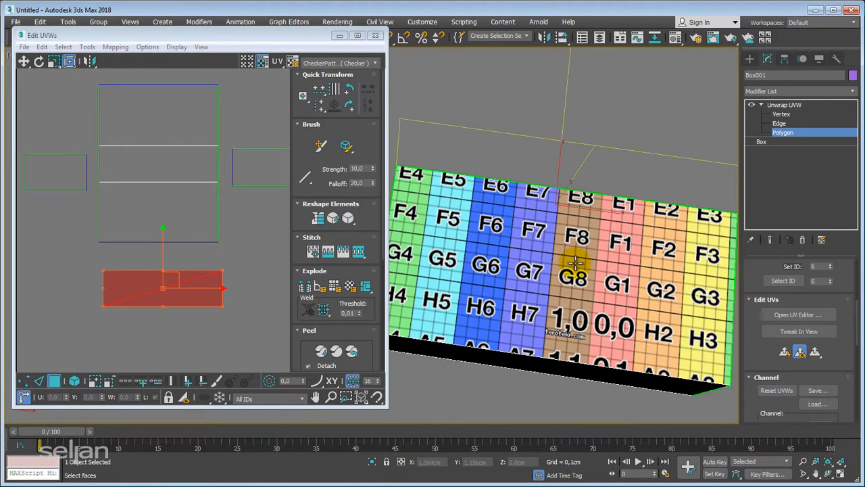
pyautogui.keyDown('alt'); pyautogui.moveTo(635, 282); pyautogui.dragTo(494, 241, button='middle'); pyautogui.keyUp('alt')
pyautogui.scroll(3, 518, 253)
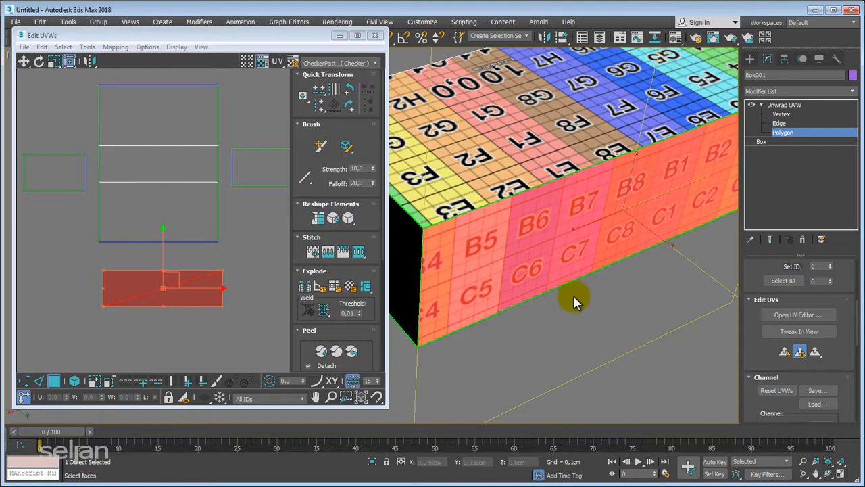
pyautogui.keyDown('alt'); pyautogui.moveTo(573, 295); pyautogui.dragTo(593, 227, button='middle'); pyautogui.keyUp('alt')
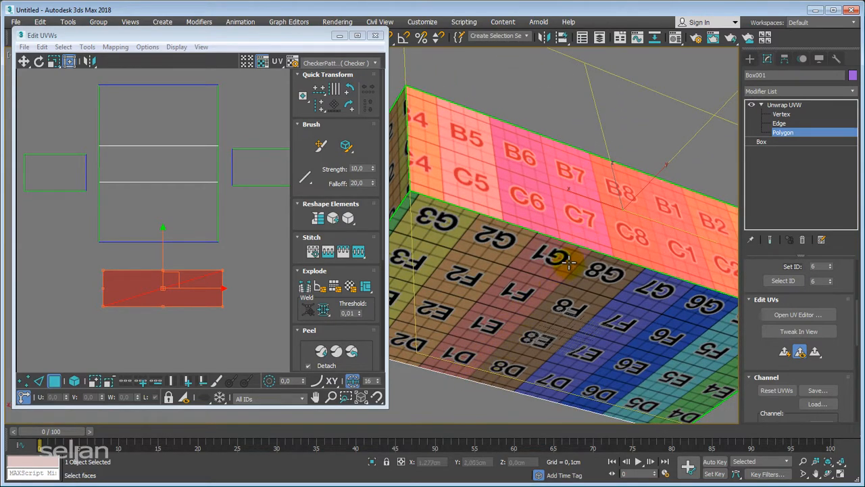
pyautogui.keyDown('alt'); pyautogui.moveTo(571, 259); pyautogui.dragTo(571, 310, button='middle'); pyautogui.keyUp('alt')
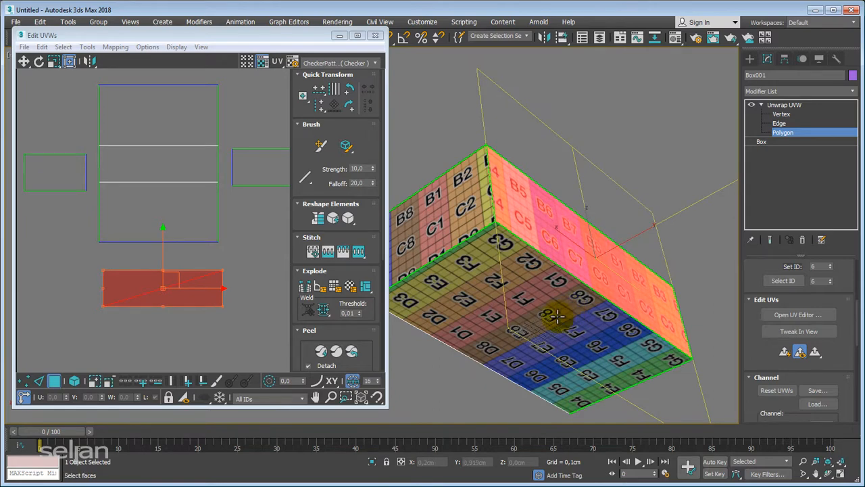
# Step: Select the bottom face on the box, and replace that selection with the adjoining back side
pyautogui.click(555, 316)
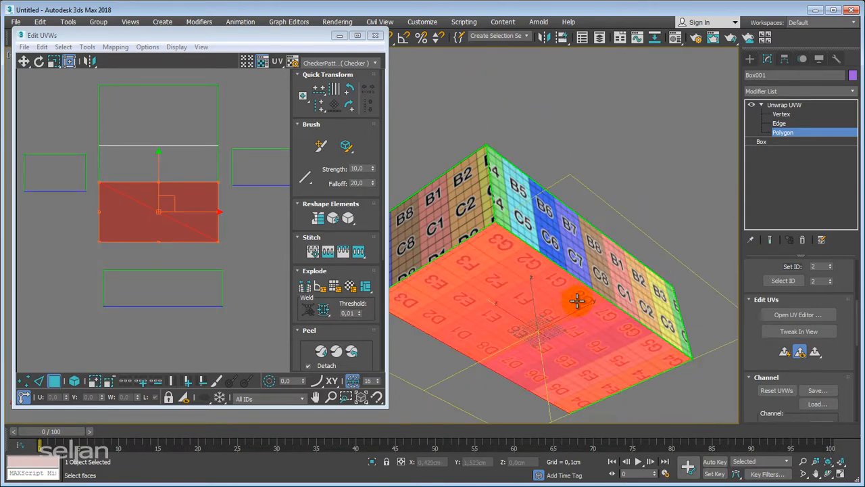
pyautogui.click(615, 266)
pyautogui.keyDown('alt'); pyautogui.moveTo(614, 266); pyautogui.dragTo(611, 303, button='middle'); pyautogui.keyUp('alt')
# Step: Move the back side's UV piece up and sideways to line it up just beneath the bottom face in the strip
pyautogui.moveTo(247, 275); pyautogui.dragTo(214, 261, button='middle')
pyautogui.scroll(2, 210, 245)
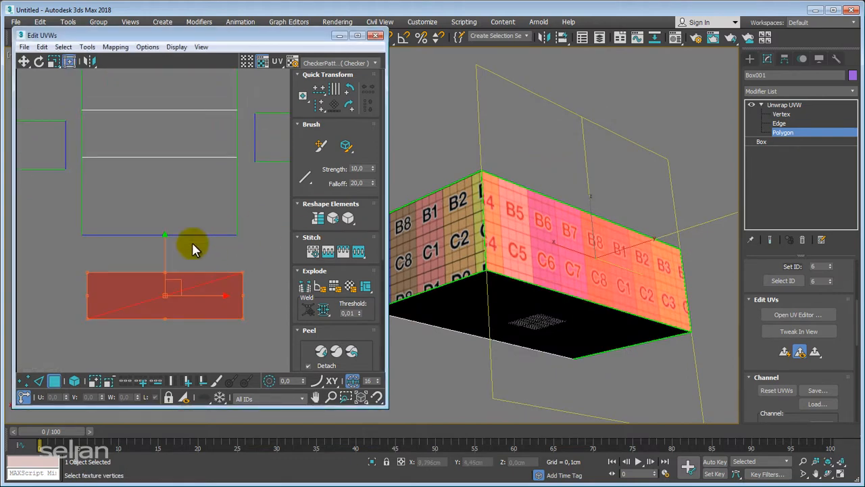
pyautogui.moveTo(138, 287); pyautogui.dragTo(150, 301, button='middle')
pyautogui.moveTo(187, 299); pyautogui.dragTo(180, 277)
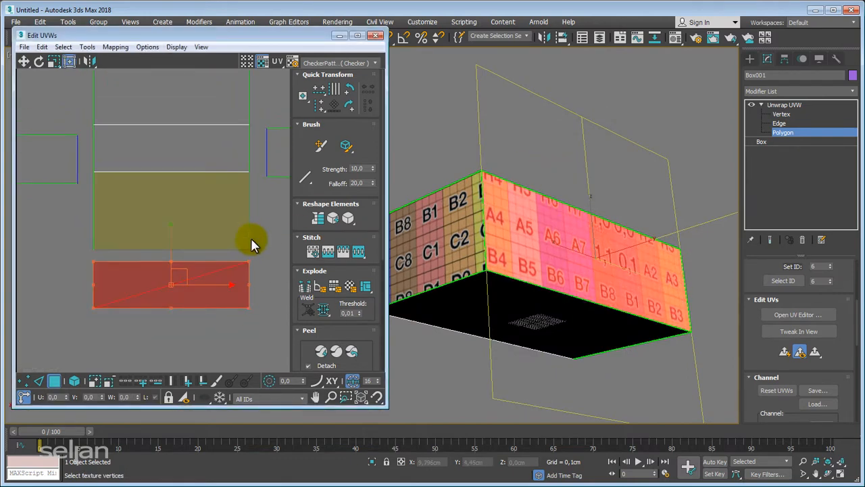
# Step: In edge mode, select the bottom face's lower UV edge to identify the matching edge on the back side's piece
pyautogui.moveTo(127, 247); pyautogui.dragTo(141, 234, button='middle')
pyautogui.scroll(2, 144, 235)
pyautogui.click(152, 235)
pyautogui.moveTo(212, 245); pyautogui.dragTo(175, 244, button='middle')
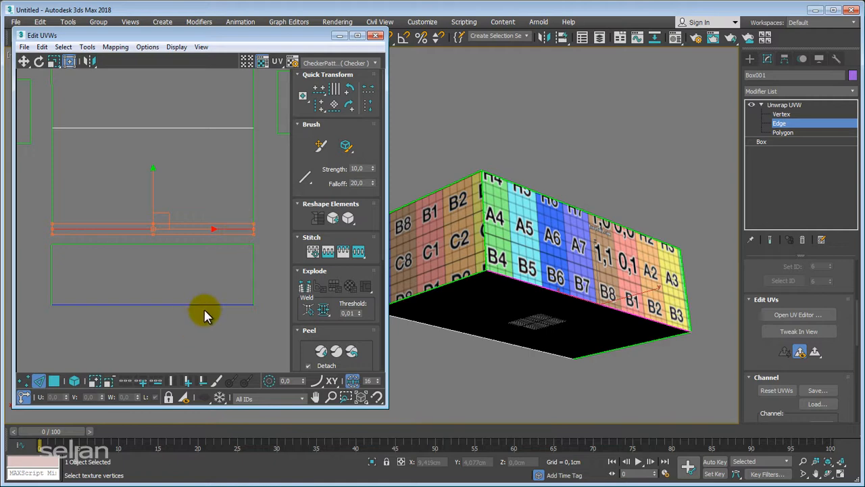
# Step: In vertex mode, select the bottom face's two lower UV corners in turn to identify their matching corners on the back side's piece
pyautogui.keyDown('alt'); pyautogui.moveTo(622, 256); pyautogui.dragTo(638, 223, button='middle'); pyautogui.keyUp('alt')
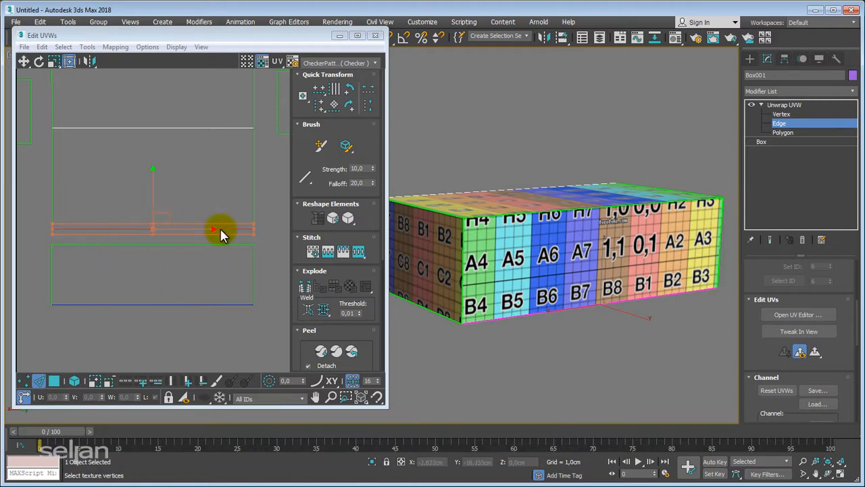
pyautogui.click(782, 114)
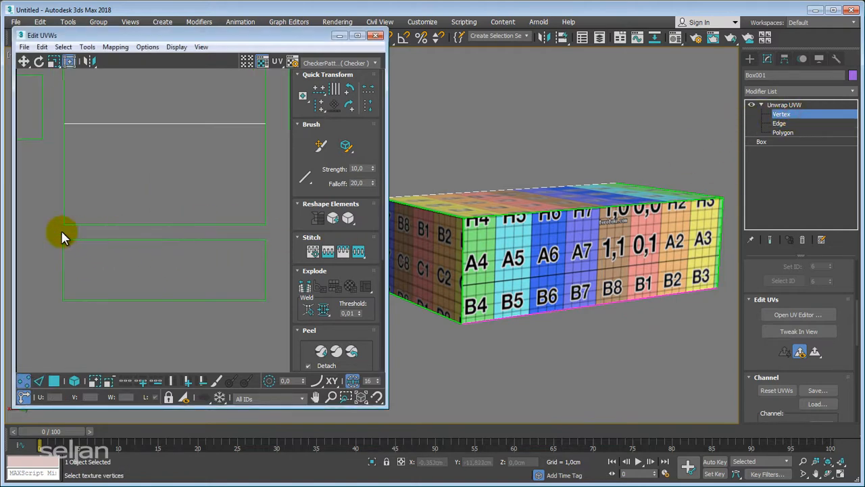
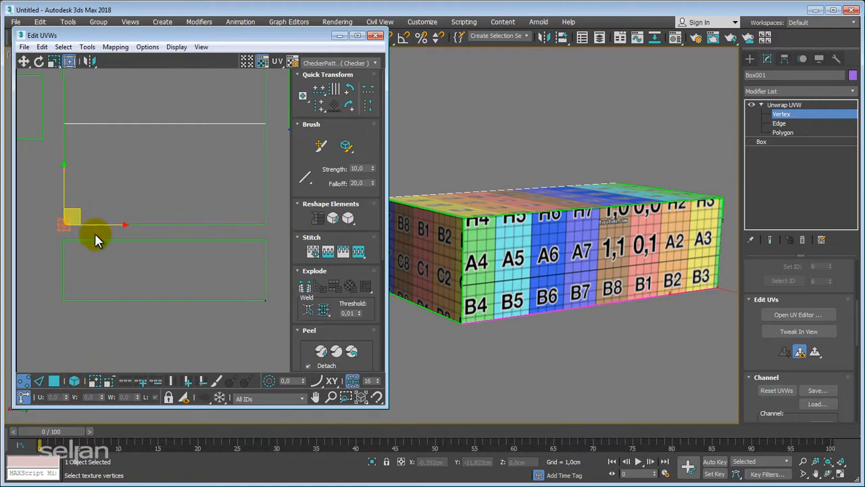
pyautogui.moveTo(276, 218); pyautogui.dragTo(258, 236)
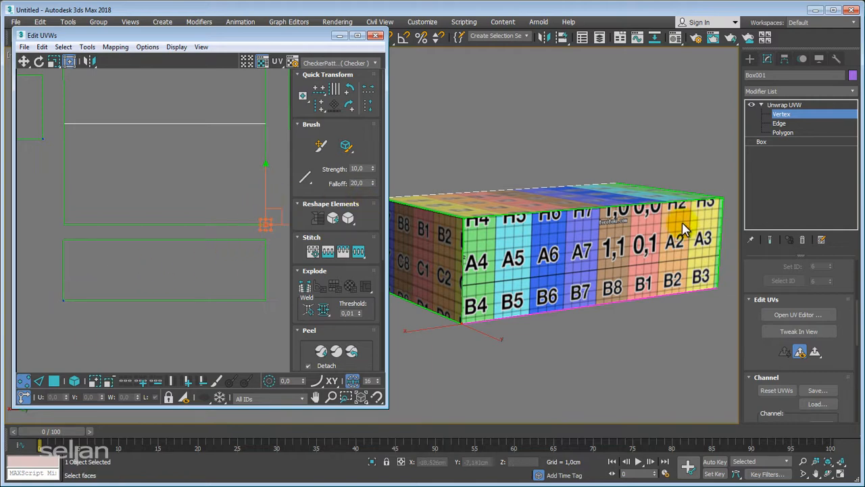
# Step: Select the back side's UV piece in polygon mode and rotate it by half a turn
pyautogui.click(783, 133)
pyautogui.click(181, 289)
pyautogui.click(158, 320)
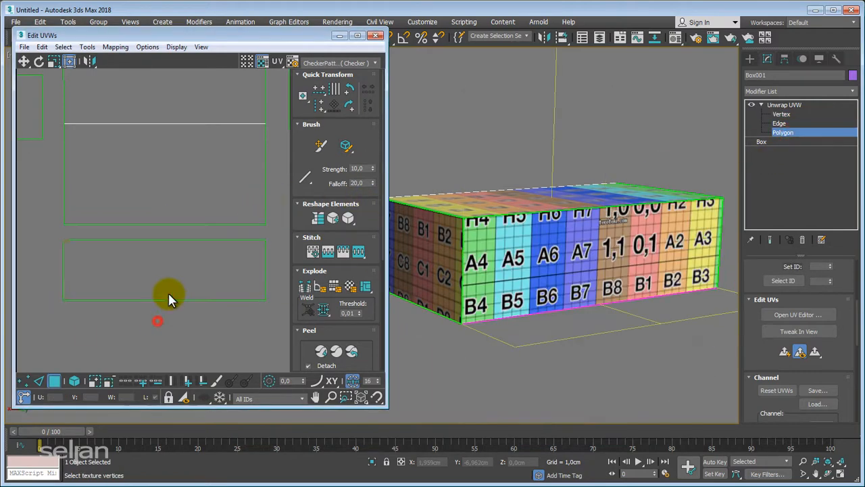
pyautogui.click(171, 282)
pyautogui.moveTo(171, 281); pyautogui.dragTo(171, 273, button='middle')
pyautogui.scroll(-1, 171, 273)
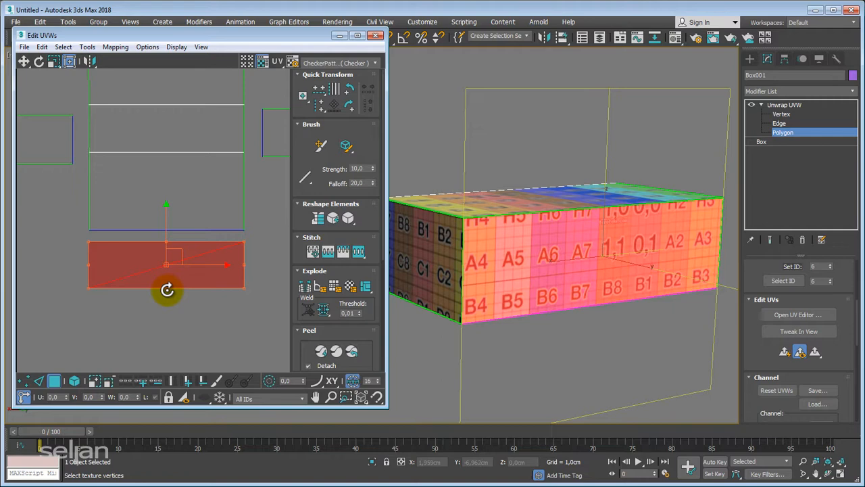
pyautogui.moveTo(167, 289); pyautogui.dragTo(164, 168)
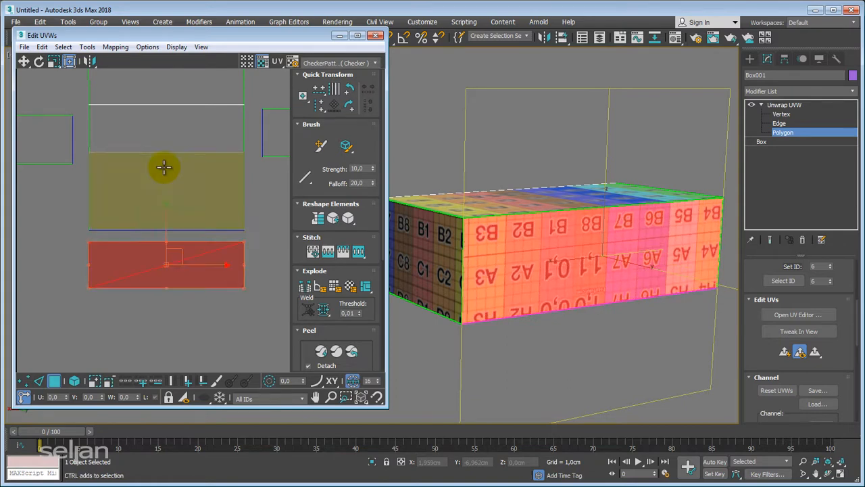
# Step: Move the rotated back side piece up until it almost touches the bottom face's lower edge
pyautogui.moveTo(139, 307); pyautogui.dragTo(144, 329, button='middle')
pyautogui.scroll(2, 143, 329)
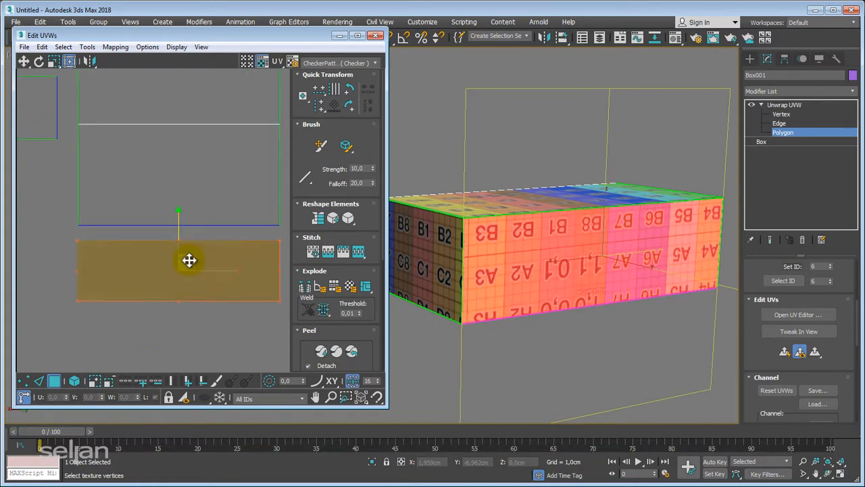
pyautogui.moveTo(189, 259); pyautogui.dragTo(190, 245)
pyautogui.click(170, 332)
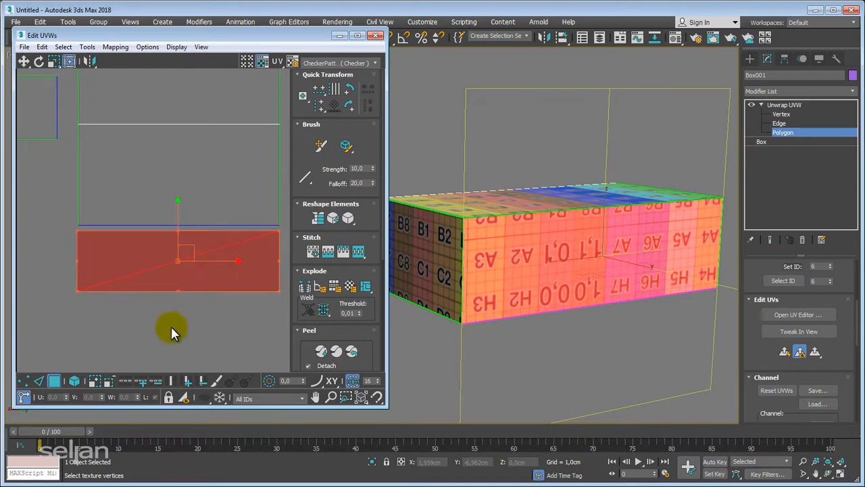
# Step: In vertex mode, select the bottom face's lower-left UV corner to check which back side corner it matches
pyautogui.click(781, 114)
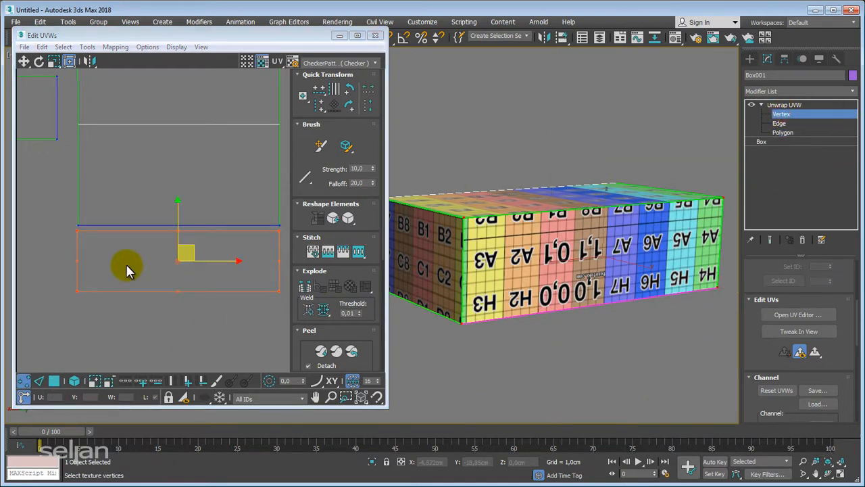
pyautogui.moveTo(126, 263); pyautogui.dragTo(168, 278, button='middle')
pyautogui.click(74, 236)
pyautogui.scroll(3, 125, 248)
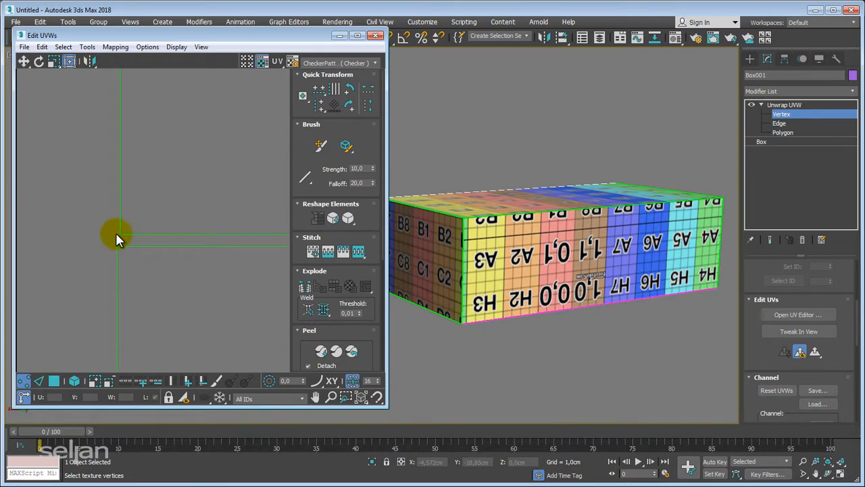
pyautogui.click(120, 234)
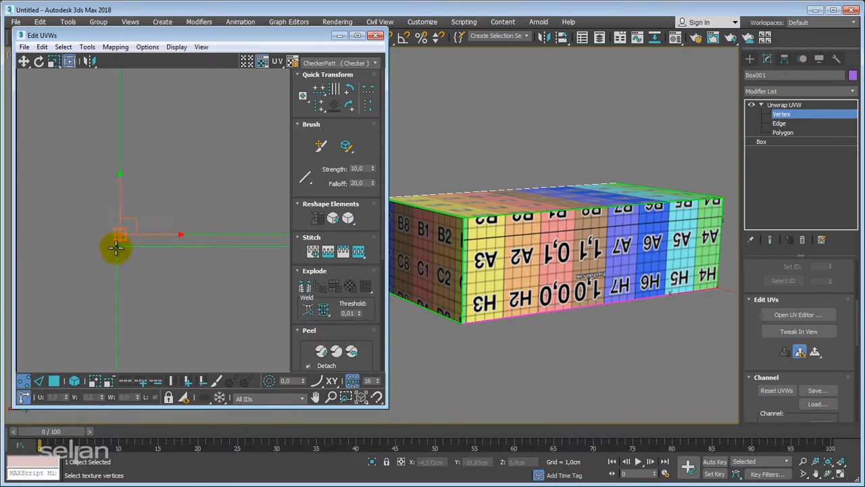
# Step: Select the bottom face's lower-right UV corner to check that it matches the adjacent corner of the back side's piece
pyautogui.scroll(-2, 123, 232)
pyautogui.moveTo(92, 243); pyautogui.dragTo(79, 242, button='middle')
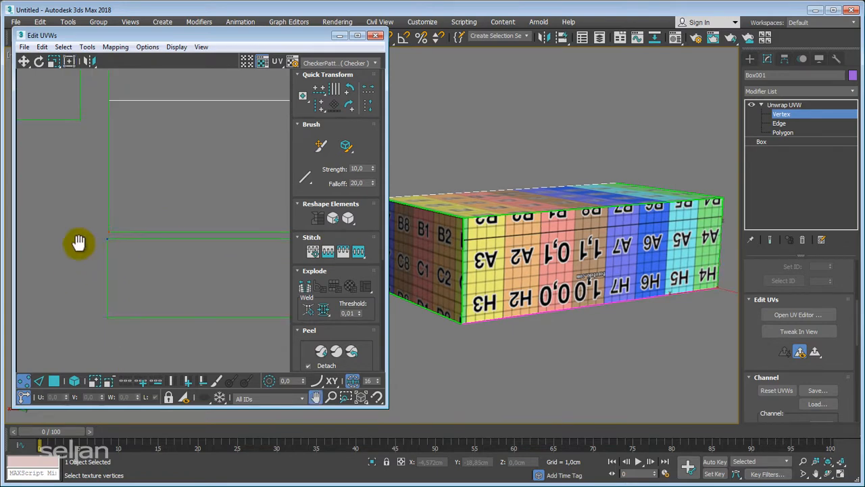
pyautogui.scroll(-1, 169, 260)
pyautogui.moveTo(247, 278); pyautogui.dragTo(143, 267, button='middle')
pyautogui.scroll(2, 206, 244)
pyautogui.click(213, 223)
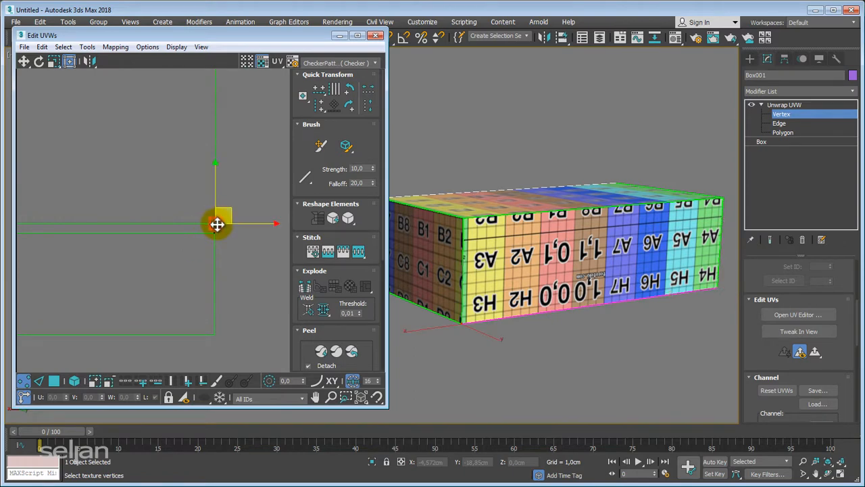
pyautogui.scroll(1, 214, 236)
pyautogui.scroll(-4, 223, 244)
pyautogui.scroll(1, 216, 264)
pyautogui.moveTo(202, 264); pyautogui.dragTo(254, 266, button='middle')
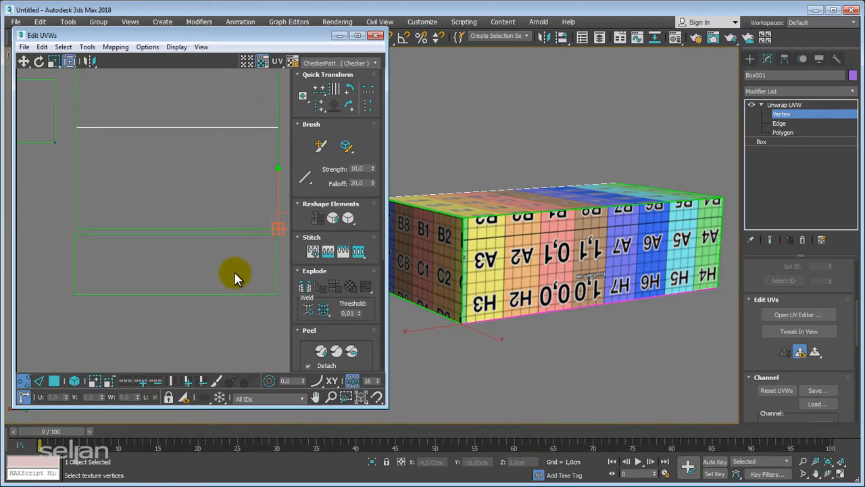
# Step: With Target Weld, weld the back side's upper-left UV vertex onto the bottom face's lower-left vertex
pyautogui.hotkey('ctrl', 't')
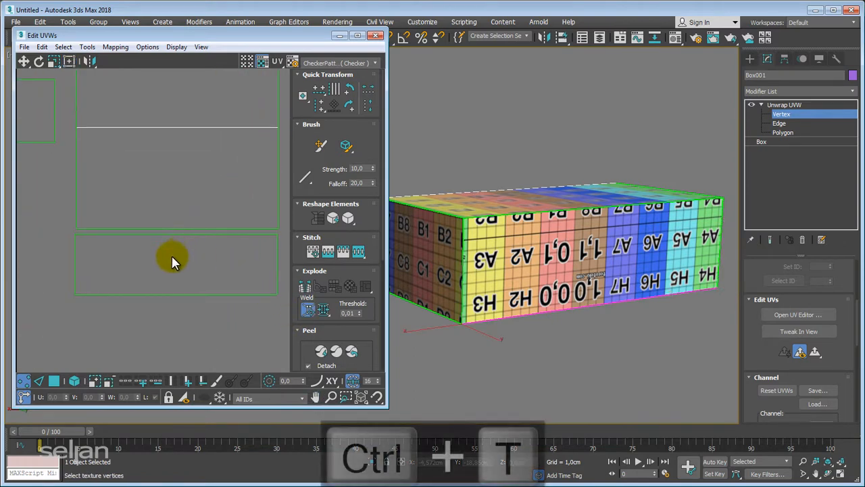
pyautogui.moveTo(169, 257); pyautogui.dragTo(192, 278, button='middle')
pyautogui.scroll(3, 142, 269)
pyautogui.moveTo(140, 266); pyautogui.dragTo(141, 251)
pyautogui.scroll(-3, 142, 251)
# Step: Target-weld the back side's upper-right UV vertex onto the bottom face's lower-right vertex
pyautogui.moveTo(281, 267); pyautogui.dragTo(161, 283, button='middle')
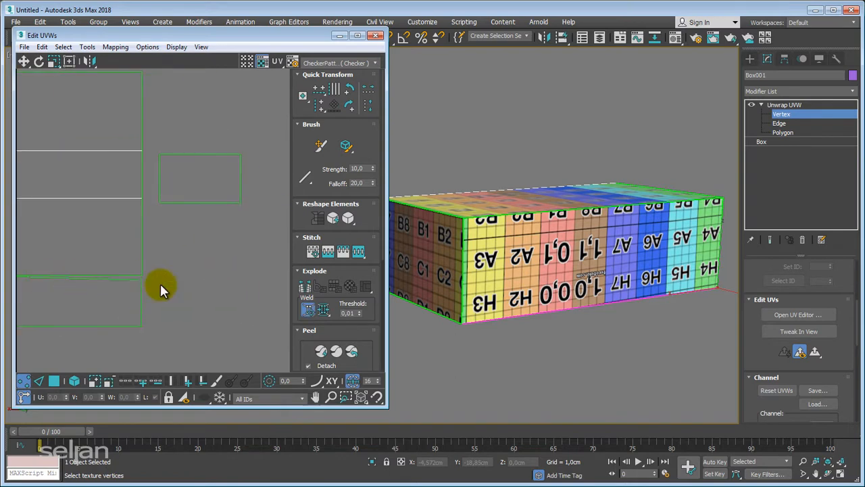
pyautogui.scroll(3, 141, 279)
pyautogui.moveTo(144, 275); pyautogui.dragTo(144, 265)
pyautogui.scroll(-3, 164, 292)
pyautogui.scroll(-2, 177, 295)
pyautogui.moveTo(177, 295); pyautogui.dragTo(248, 285, button='middle')
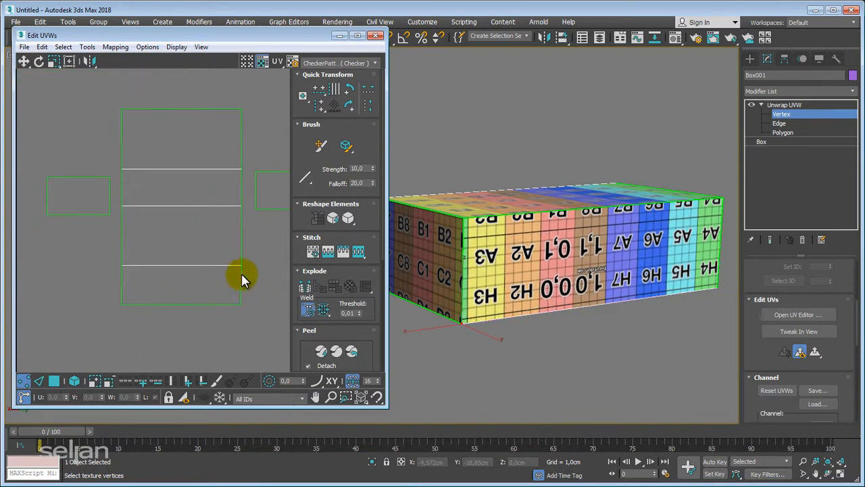
# Step: Examine the box from all sides to check that the checker pattern runs continuously across the welded edges
pyautogui.moveTo(198, 172); pyautogui.dragTo(171, 192, button='middle')
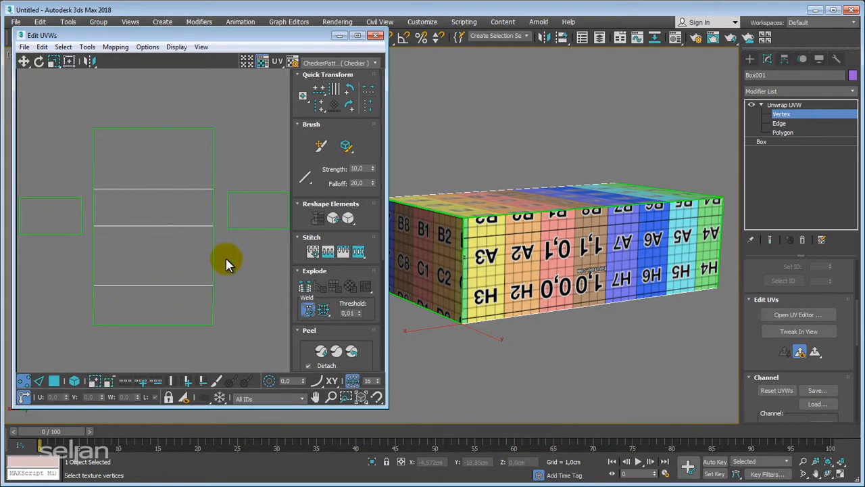
pyautogui.keyDown('alt'); pyautogui.moveTo(548, 247); pyautogui.dragTo(515, 167, button='middle'); pyautogui.keyUp('alt')
pyautogui.scroll(2, 519, 215)
pyautogui.scroll(-1, 520, 219)
pyautogui.scroll(-2, 544, 213)
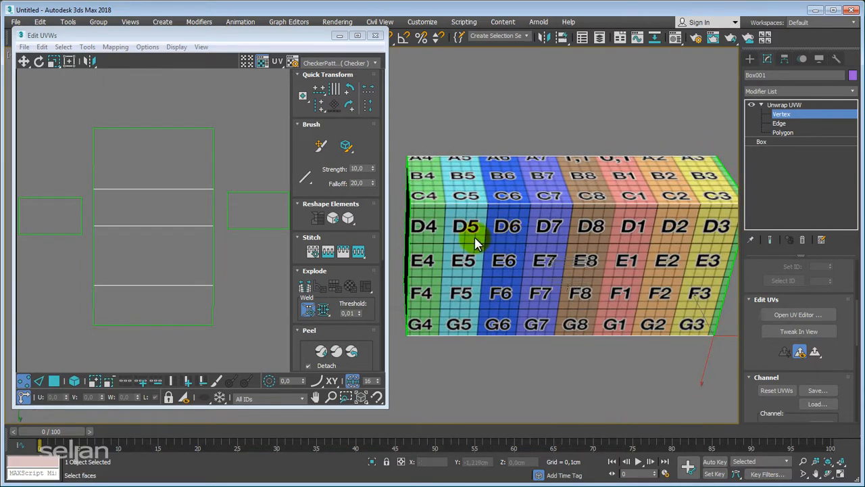
pyautogui.keyDown('alt'); pyautogui.moveTo(592, 200); pyautogui.dragTo(634, 275, button='middle'); pyautogui.keyUp('alt')
pyautogui.keyDown('alt'); pyautogui.moveTo(519, 254); pyautogui.dragTo(676, 206, button='middle'); pyautogui.keyUp('alt')
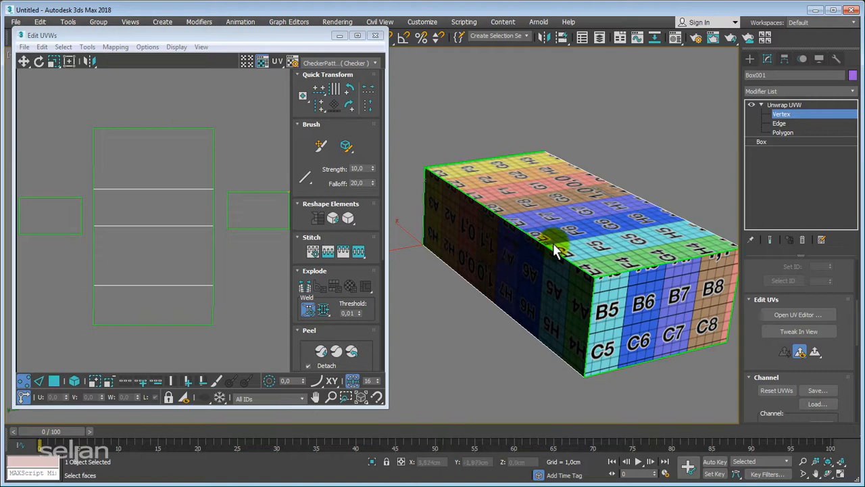
pyautogui.keyDown('alt'); pyautogui.moveTo(554, 250); pyautogui.dragTo(689, 267, button='middle'); pyautogui.keyUp('alt')
pyautogui.keyDown('alt'); pyautogui.moveTo(557, 237); pyautogui.dragTo(576, 223, button='middle'); pyautogui.keyUp('alt')
pyautogui.keyDown('alt'); pyautogui.moveTo(579, 288); pyautogui.dragTo(521, 262, button='middle'); pyautogui.keyUp('alt')
pyautogui.moveTo(624, 265)
pyautogui.keyDown('alt'); pyautogui.mouseDown(button='middle')
pyautogui.moveTo(584, 261)
pyautogui.moveTo(635, 261)
pyautogui.mouseUp(button='middle'); pyautogui.keyUp('alt')
# Step: Select the end face beside the A4, B4 and C4 checker squares and move its UV piece to the left of the welded strip
pyautogui.click(184, 214)
pyautogui.scroll(-2, 185, 213)
pyautogui.moveTo(189, 222); pyautogui.dragTo(209, 206, button='middle')
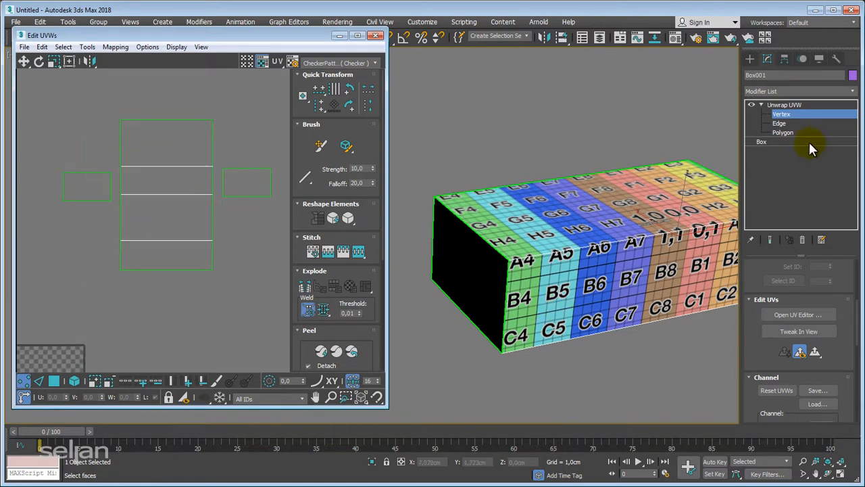
pyautogui.click(786, 132)
pyautogui.click(471, 274)
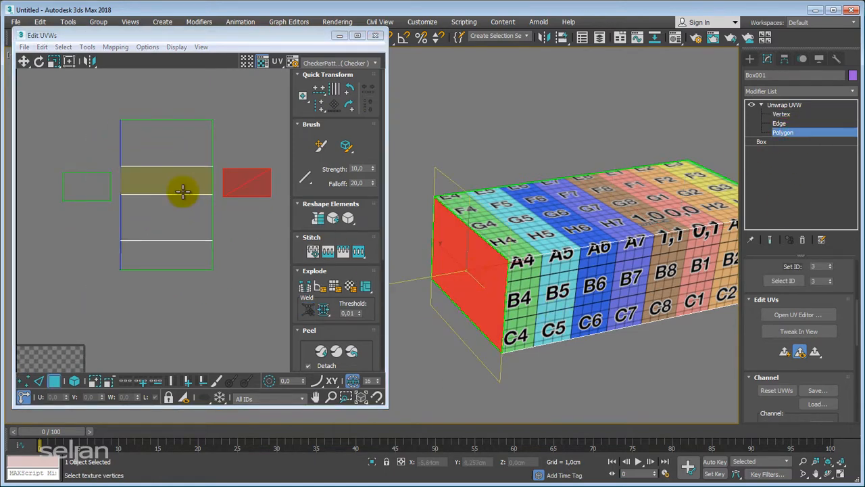
pyautogui.moveTo(180, 189); pyautogui.dragTo(235, 228, button='middle')
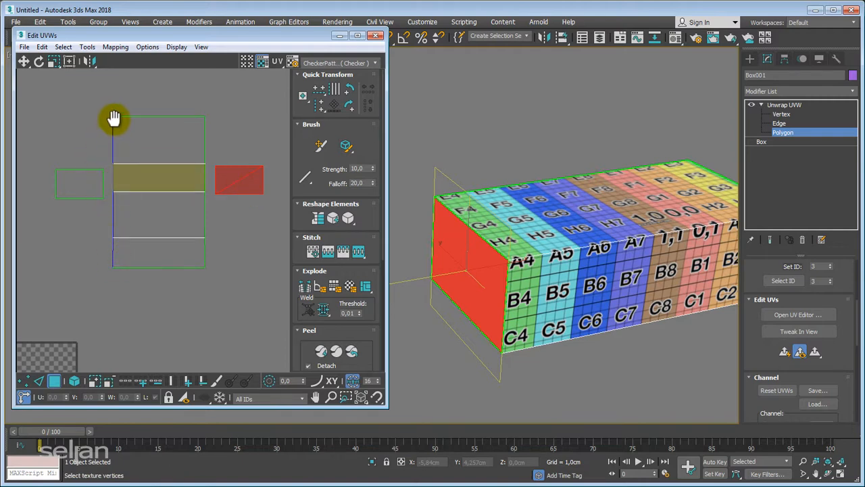
pyautogui.keyDown('alt'); pyautogui.moveTo(443, 265); pyautogui.dragTo(504, 264, button='middle'); pyautogui.keyUp('alt')
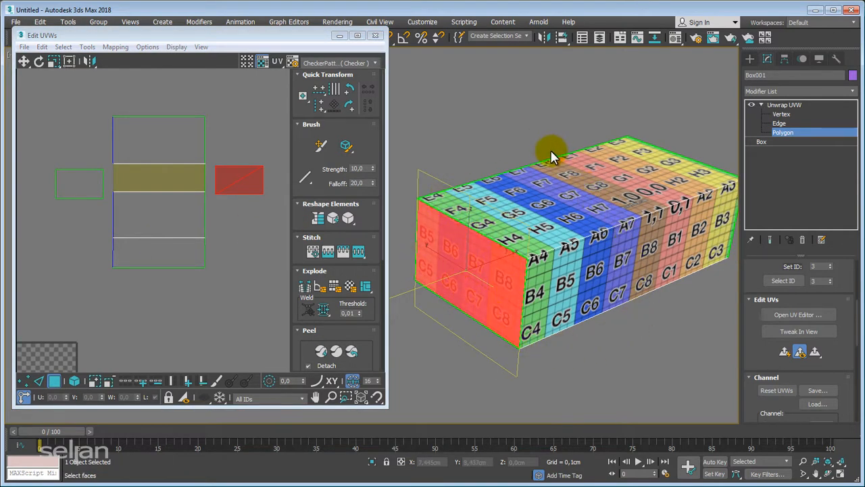
pyautogui.moveTo(237, 186)
pyautogui.mouseDown(button='middle')
pyautogui.moveTo(259, 201)
pyautogui.moveTo(203, 196)
pyautogui.moveTo(240, 196)
pyautogui.mouseUp(button='middle')
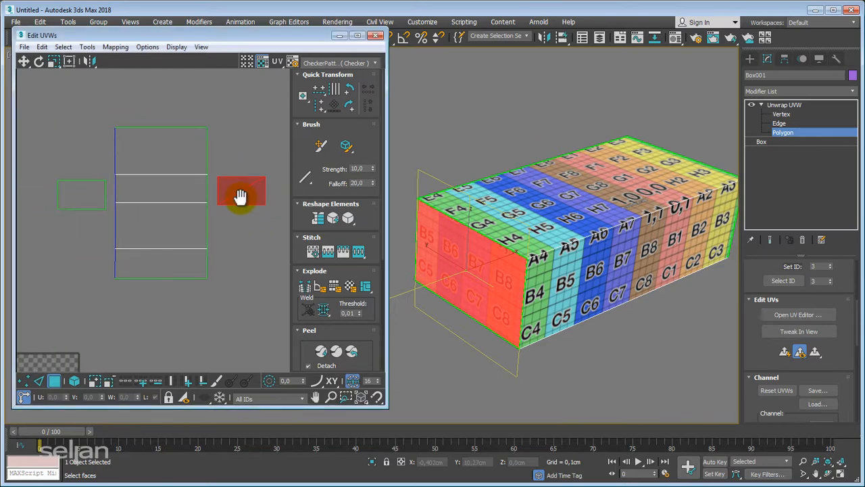
pyautogui.rightClick(235, 277)
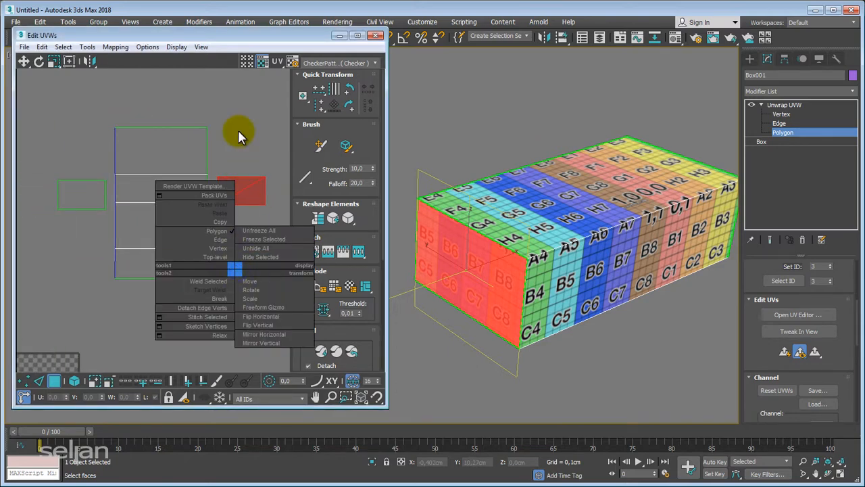
pyautogui.click(68, 61)
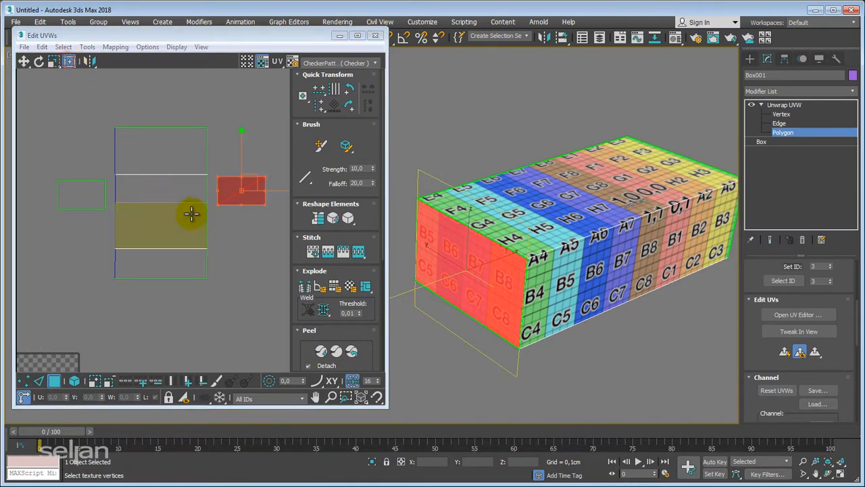
pyautogui.moveTo(255, 179); pyautogui.dragTo(82, 149)
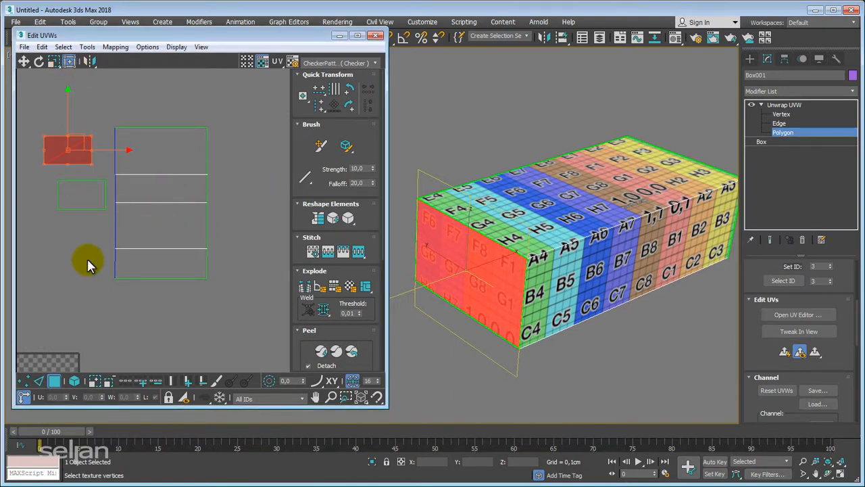
# Step: Move the opposite end face's UV piece to the right of the strip, and lower the first end piece level with the strip's second section
pyautogui.click(81, 197)
pyautogui.keyDown('alt'); pyautogui.moveTo(641, 287); pyautogui.dragTo(526, 323, button='middle'); pyautogui.keyUp('alt')
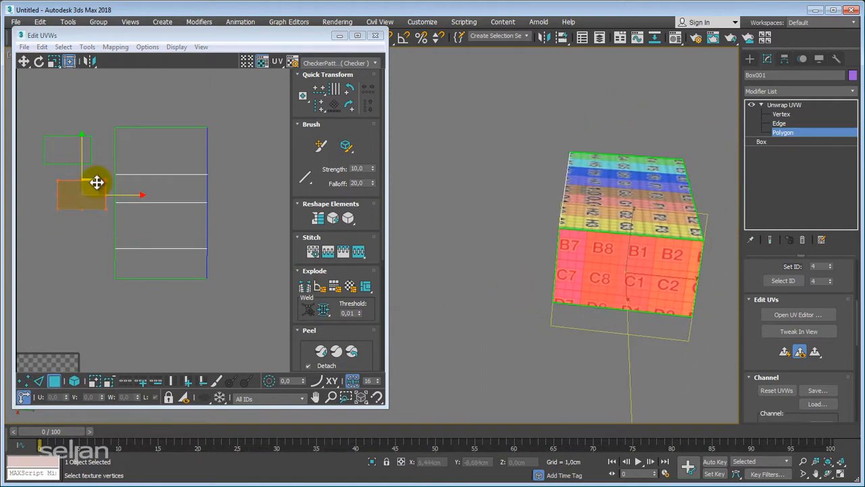
pyautogui.moveTo(93, 183); pyautogui.dragTo(259, 185)
pyautogui.moveTo(191, 231); pyautogui.dragTo(223, 231, button='middle')
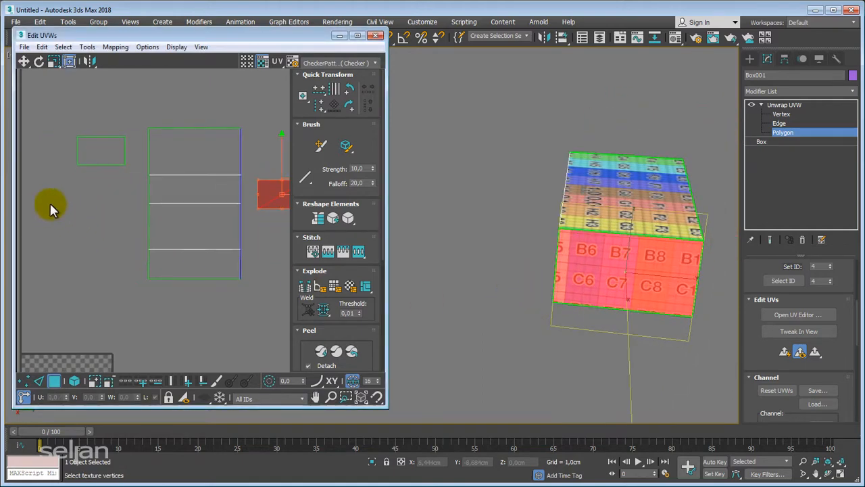
pyautogui.click(99, 152)
pyautogui.moveTo(112, 142); pyautogui.dragTo(116, 190)
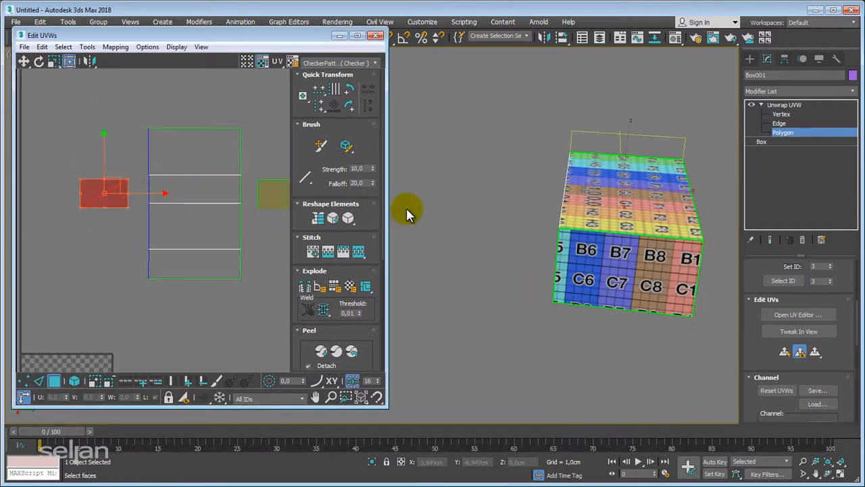
# Step: Select the front side together with its adjoining end face on the box to compare their shared edge and UV pieces
pyautogui.keyDown('alt'); pyautogui.moveTo(678, 250); pyautogui.dragTo(552, 261, button='middle'); pyautogui.keyUp('alt')
pyautogui.scroll(3, 645, 252)
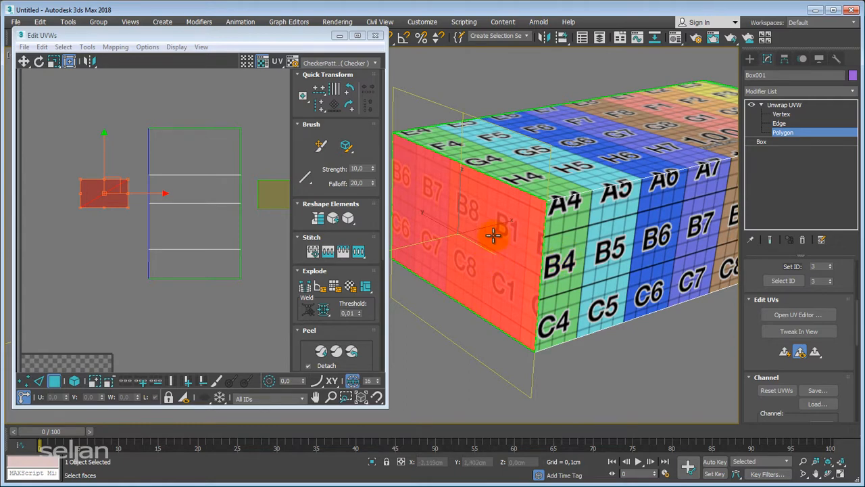
pyautogui.keyDown('alt'); pyautogui.moveTo(498, 245); pyautogui.dragTo(530, 274, button='middle'); pyautogui.keyUp('alt')
pyautogui.click(435, 261)
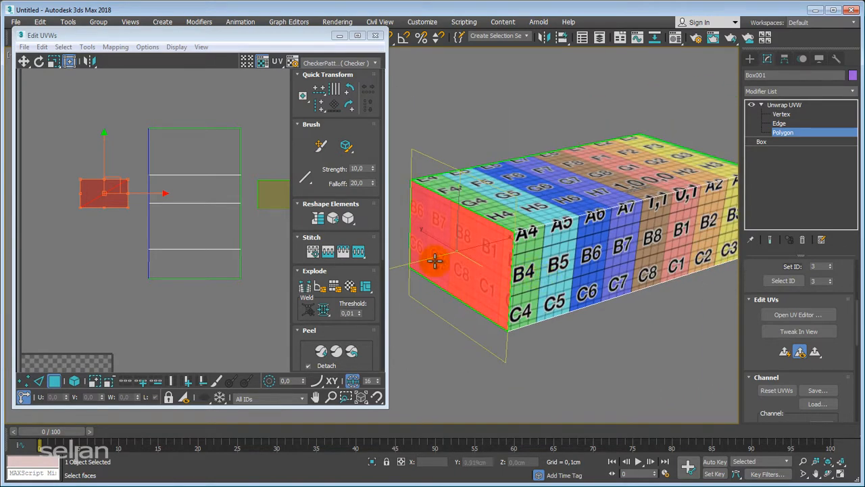
pyautogui.click(538, 256)
pyautogui.keyDown('ctrl'); pyautogui.click(465, 258); pyautogui.keyUp('ctrl')
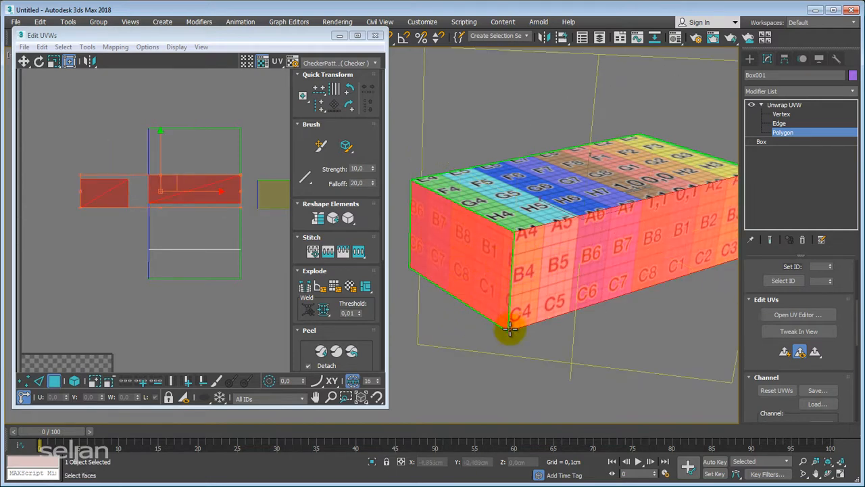
# Step: Select the left end face's UV piece and move it closer to the strip, level with the second section
pyautogui.moveTo(82, 230); pyautogui.dragTo(79, 271, button='middle')
pyautogui.click(101, 293)
pyautogui.click(98, 229)
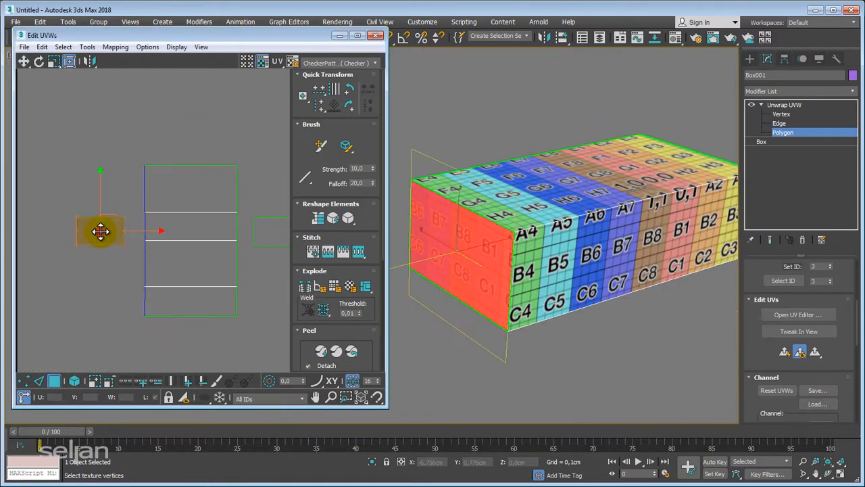
pyautogui.scroll(2, 100, 216)
pyautogui.moveTo(102, 211); pyautogui.dragTo(120, 203)
pyautogui.scroll(2, 127, 214)
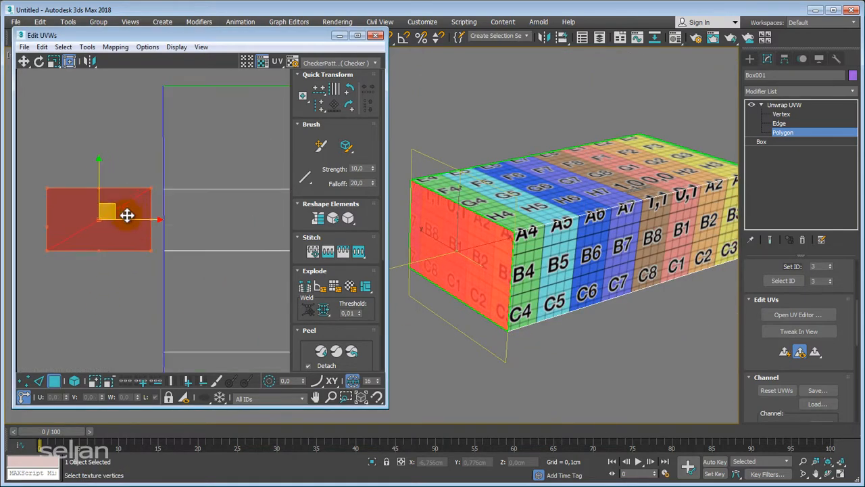
# Step: Scale the left end piece proportionally to the height of the strip's second section and place it against the strip's left edge
pyautogui.keyDown('ctrl'); pyautogui.moveTo(53, 249); pyautogui.dragTo(61, 250); pyautogui.keyUp('ctrl')
pyautogui.scroll(1, 122, 232)
pyautogui.moveTo(111, 200); pyautogui.dragTo(124, 201)
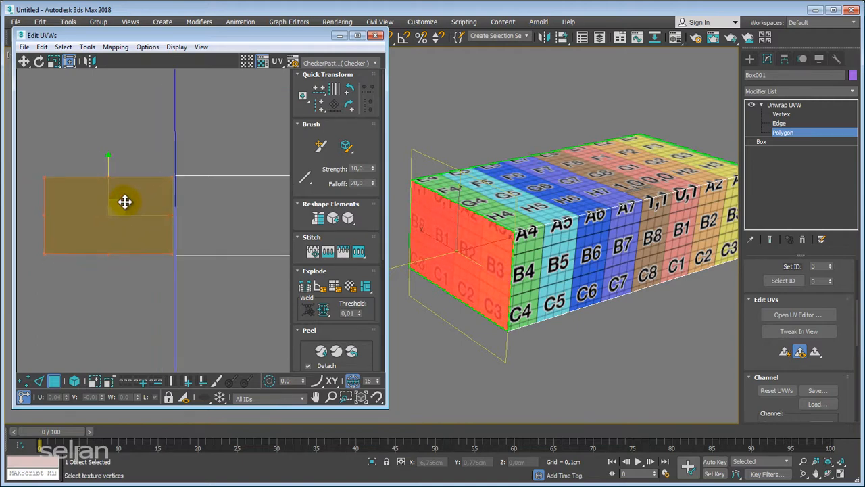
pyautogui.keyDown('ctrl'); pyautogui.moveTo(46, 177); pyautogui.dragTo(39, 172); pyautogui.keyUp('ctrl')
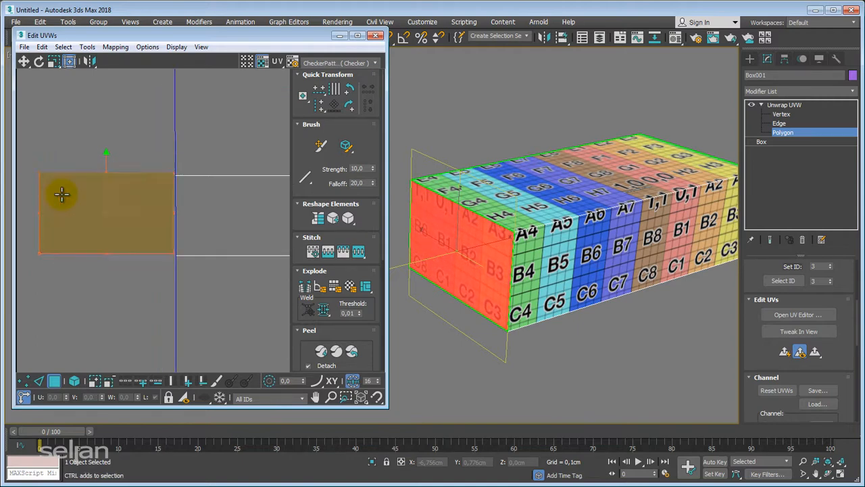
pyautogui.click(154, 155)
pyautogui.scroll(3, 170, 178)
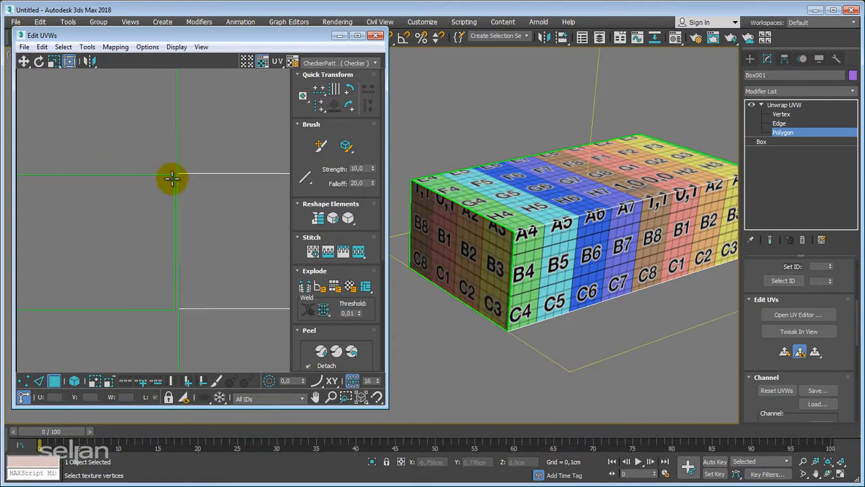
# Step: In Edge mode, select the strip's edge facing the left end piece to see which UV edge it shares
pyautogui.click(780, 123)
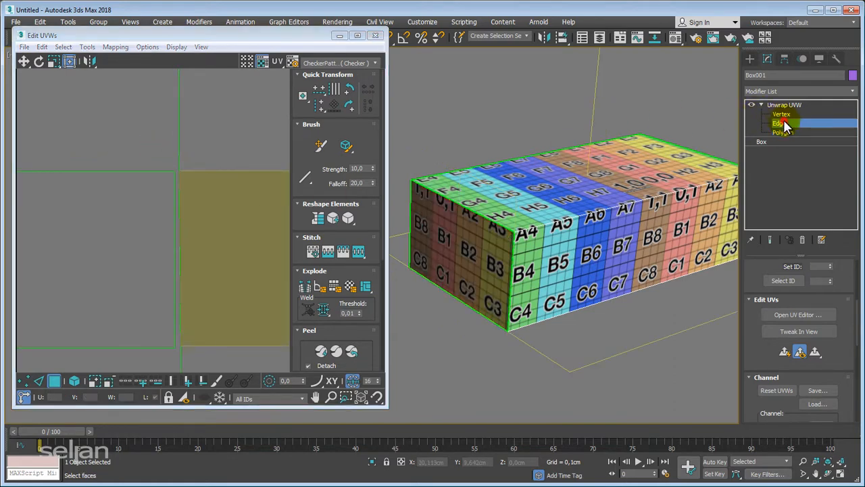
pyautogui.click(180, 251)
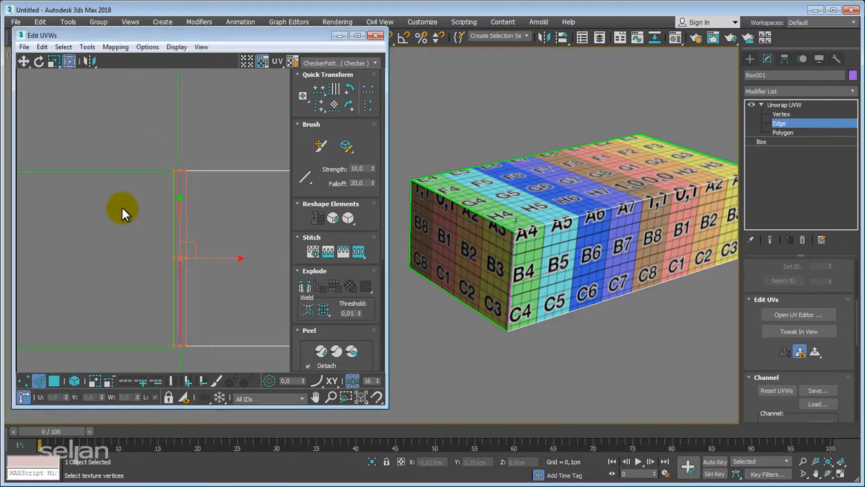
pyautogui.moveTo(122, 207); pyautogui.dragTo(163, 162, button='middle')
pyautogui.scroll(-3, 164, 164)
pyautogui.moveTo(179, 193); pyautogui.dragTo(211, 217, button='middle')
pyautogui.scroll(-3, 108, 205)
pyautogui.scroll(2, 169, 205)
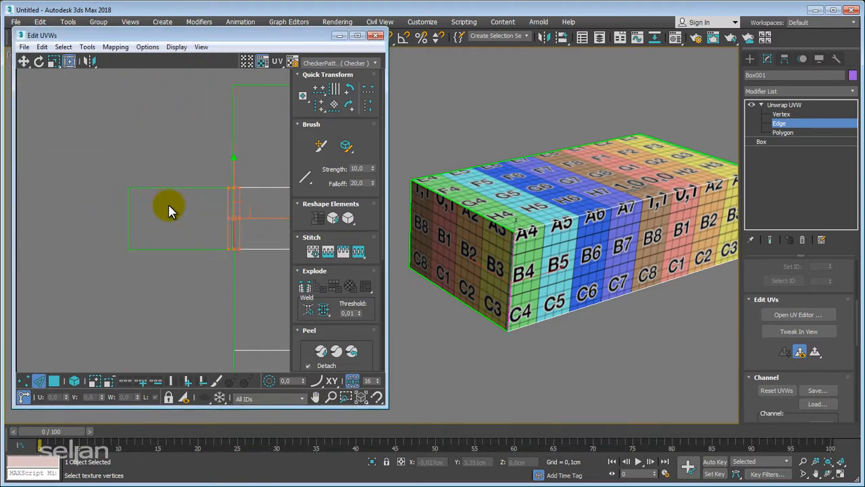
pyautogui.scroll(3, 232, 217)
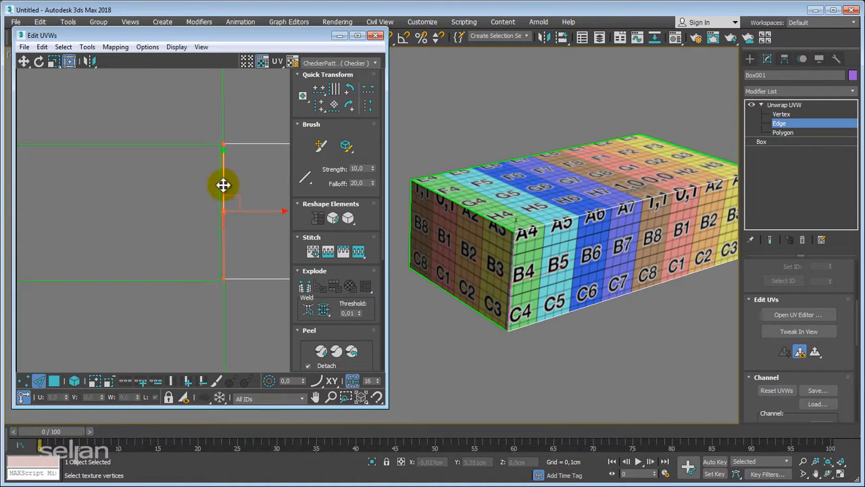
# Step: Select the left end piece's edge beside the strip and inspect the gap to its matching edge
pyautogui.click(143, 175)
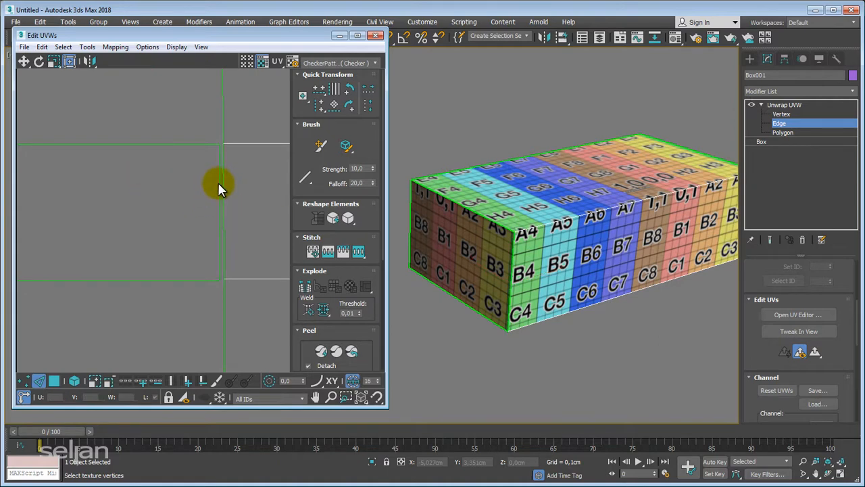
pyautogui.click(218, 182)
pyautogui.moveTo(210, 198); pyautogui.dragTo(174, 196, button='middle')
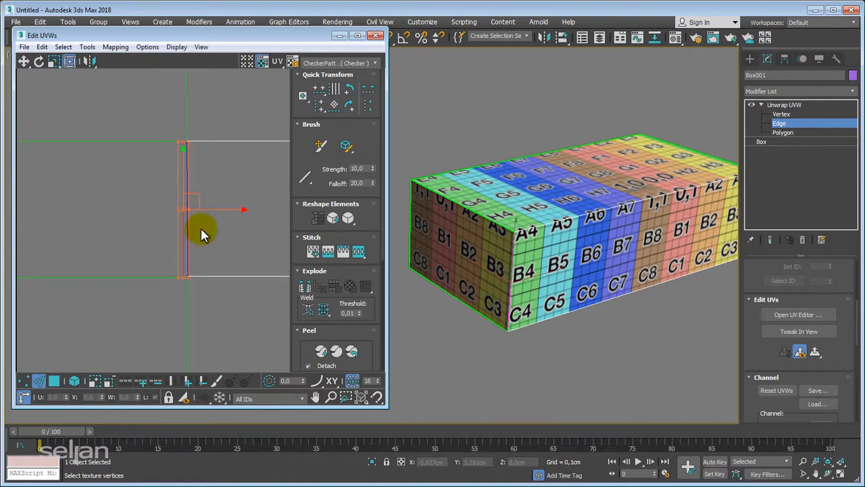
pyautogui.scroll(3, 189, 244)
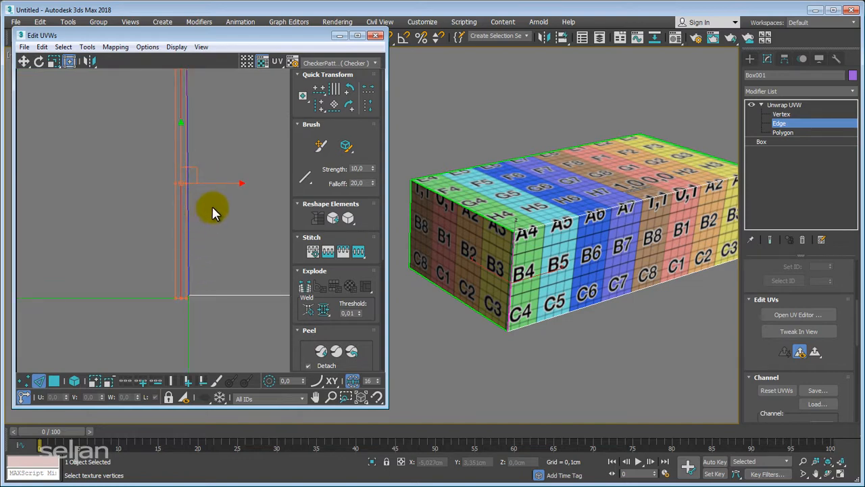
pyautogui.moveTo(239, 197); pyautogui.dragTo(208, 209, button='middle')
pyautogui.scroll(-1, 204, 260)
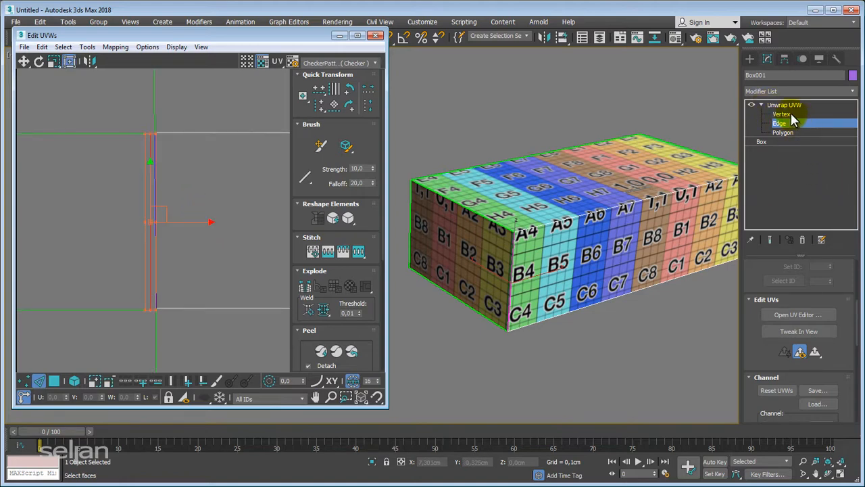
# Step: In Vertex mode, select the left end piece's upper corner vertex beside the strip to identify its matching strip vertex
pyautogui.click(784, 114)
pyautogui.click(142, 136)
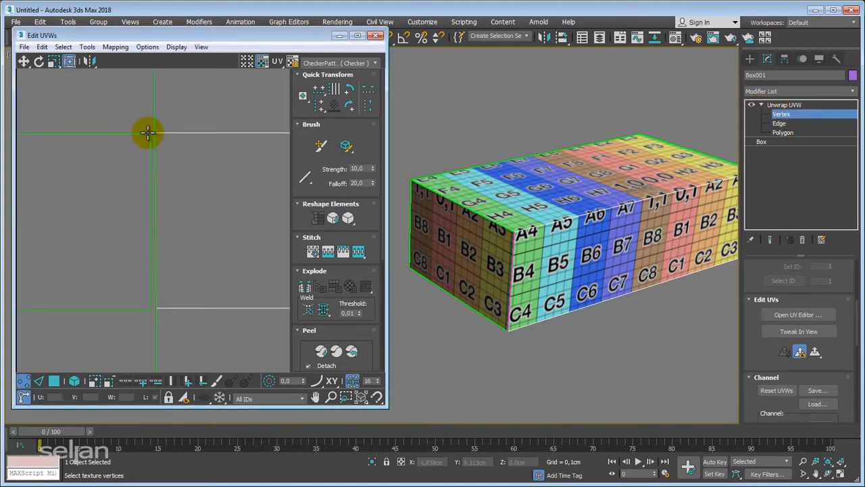
pyautogui.click(148, 133)
pyautogui.moveTo(146, 144); pyautogui.dragTo(147, 166, button='middle')
pyautogui.scroll(4, 146, 168)
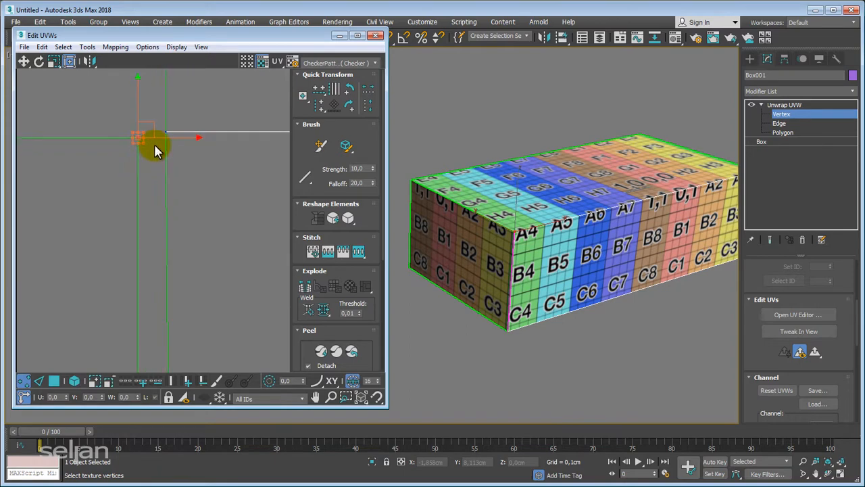
pyautogui.click(149, 160)
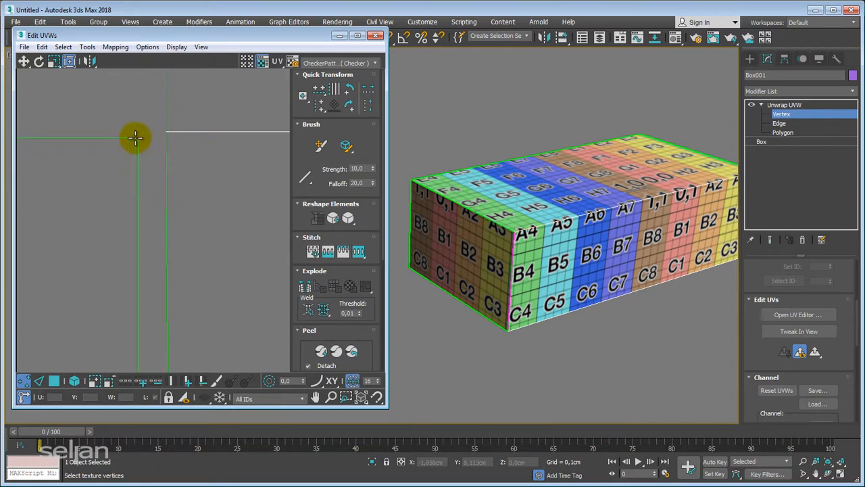
pyautogui.scroll(-1, 141, 186)
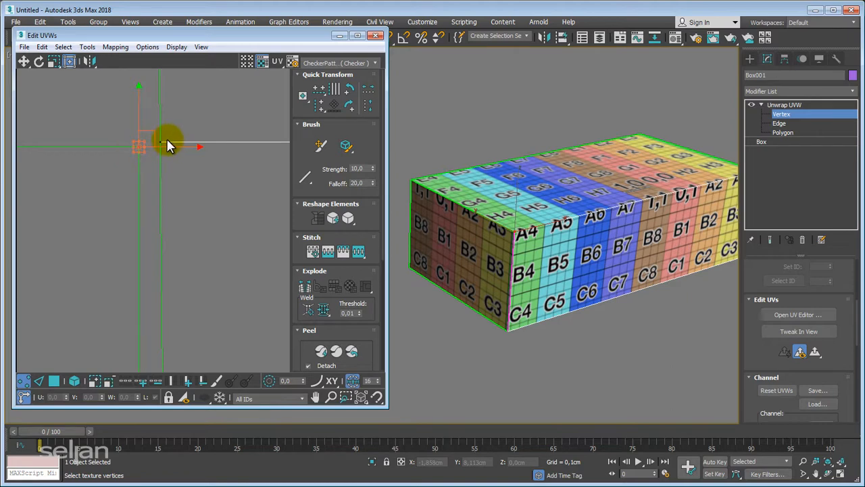
pyautogui.scroll(-1, 170, 178)
pyautogui.moveTo(174, 203); pyautogui.dragTo(183, 178, button='middle')
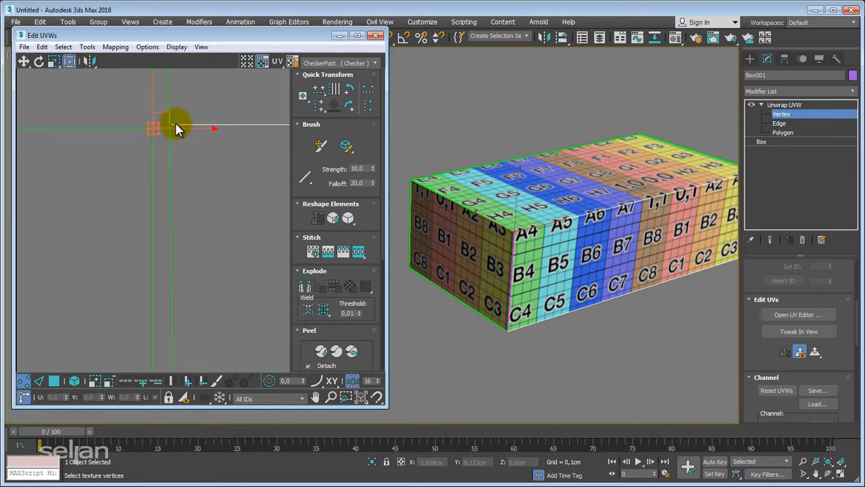
# Step: Select the left end piece's lower corner vertex beside the strip to identify its matching strip vertex
pyautogui.scroll(-1, 192, 223)
pyautogui.moveTo(192, 223); pyautogui.dragTo(193, 93, button='middle')
pyautogui.moveTo(188, 229); pyautogui.dragTo(185, 94, button='middle')
pyautogui.moveTo(180, 220); pyautogui.dragTo(181, 93, button='middle')
pyautogui.scroll(1, 159, 248)
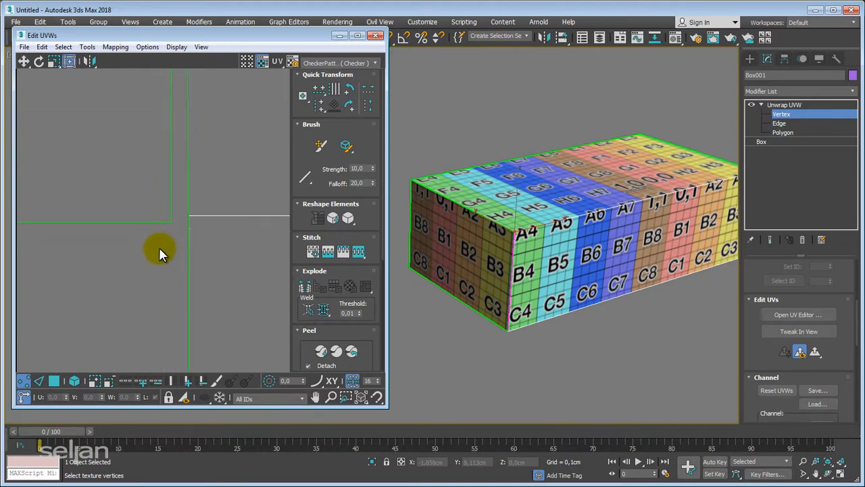
pyautogui.scroll(1, 174, 235)
pyautogui.moveTo(173, 235); pyautogui.dragTo(146, 265, button='middle')
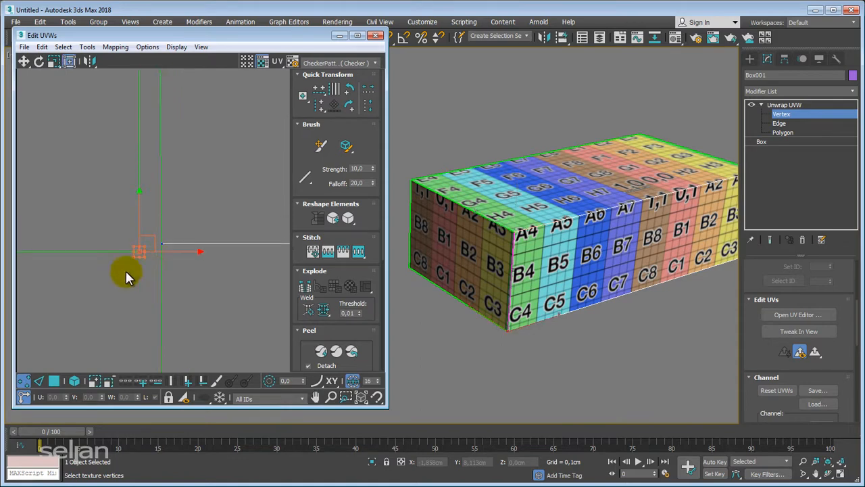
pyautogui.click(138, 254)
pyautogui.scroll(-5, 175, 240)
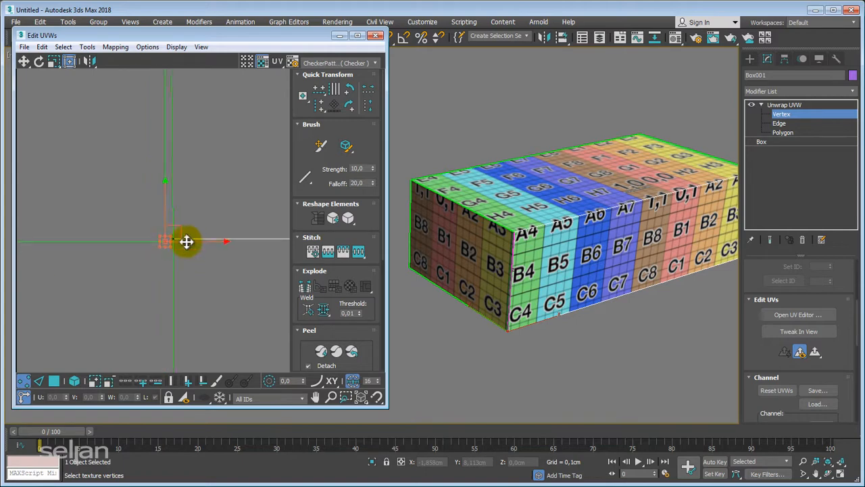
pyautogui.moveTo(192, 235); pyautogui.dragTo(188, 268, button='middle')
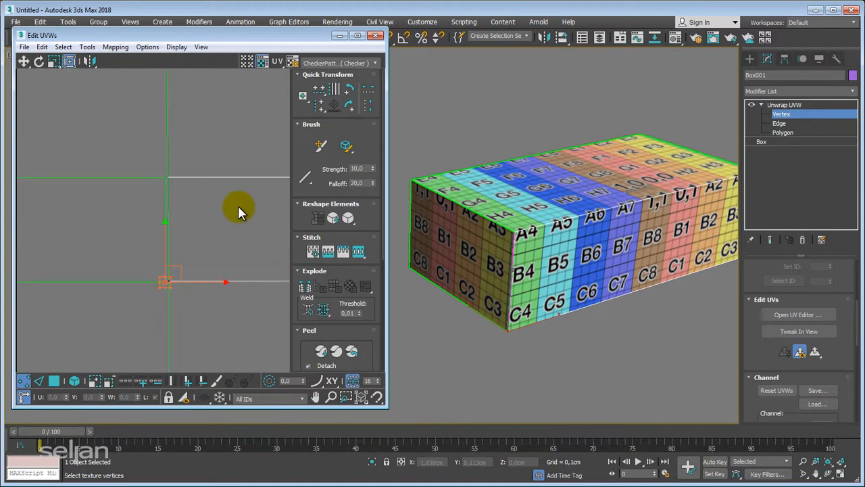
# Step: Target Weld the left end piece's upper and lower corner vertices to the strip's matching vertices, and check the checker across the box edge
pyautogui.hotkey('ctrl', 't')
pyautogui.scroll(3, 139, 213)
pyautogui.moveTo(202, 206); pyautogui.dragTo(186, 233, button='middle')
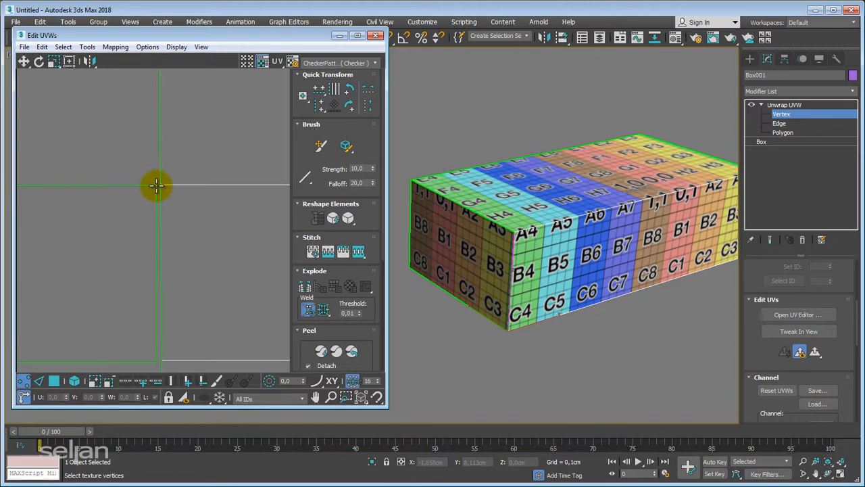
pyautogui.moveTo(156, 185)
pyautogui.mouseDown()
pyautogui.moveTo(156, 194)
pyautogui.moveTo(161, 185)
pyautogui.mouseUp()
pyautogui.moveTo(185, 223); pyautogui.dragTo(204, 75, button='middle')
pyautogui.hotkey('ctrl', 't')
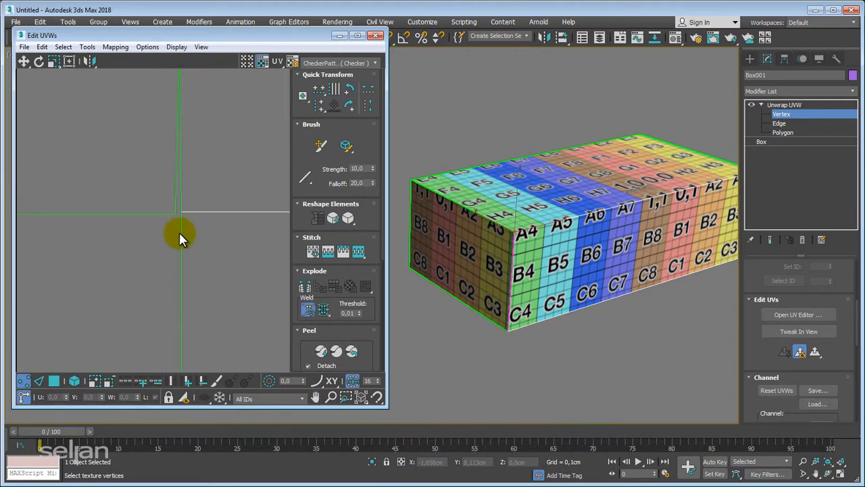
pyautogui.moveTo(175, 214); pyautogui.dragTo(180, 212)
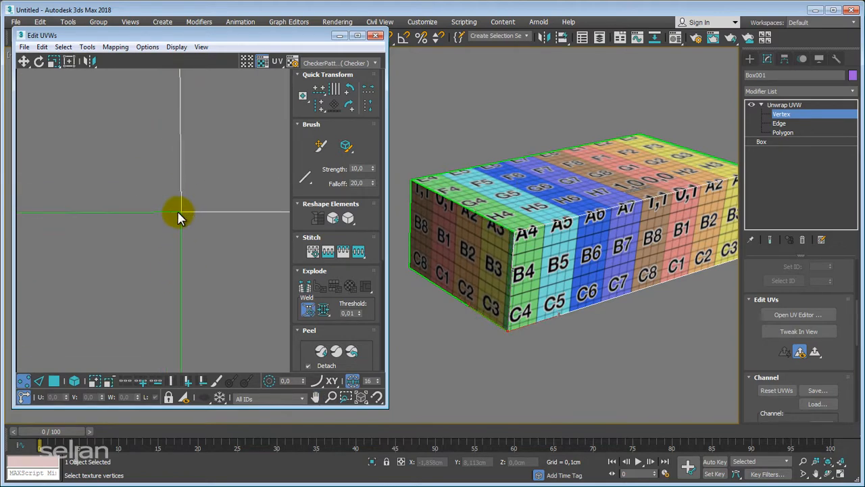
pyautogui.scroll(-3, 178, 213)
pyautogui.moveTo(534, 311); pyautogui.dragTo(482, 314, button='middle')
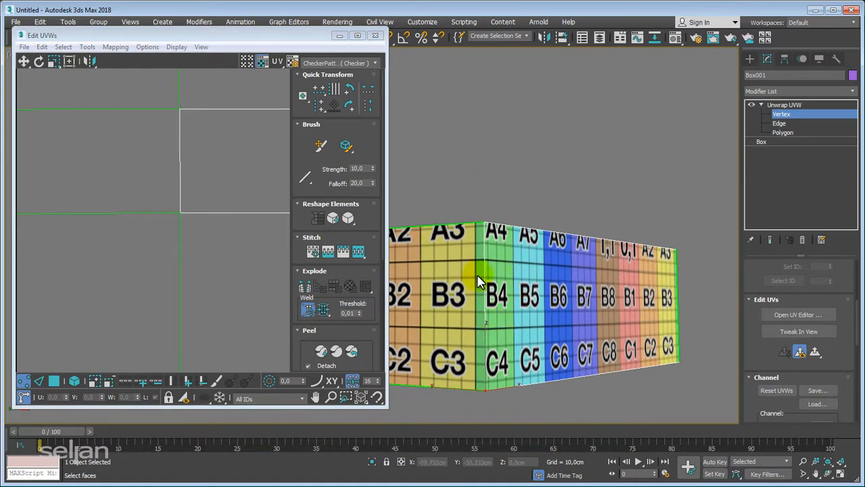
pyautogui.scroll(2, 492, 277)
pyautogui.moveTo(174, 210); pyautogui.dragTo(100, 229, button='middle')
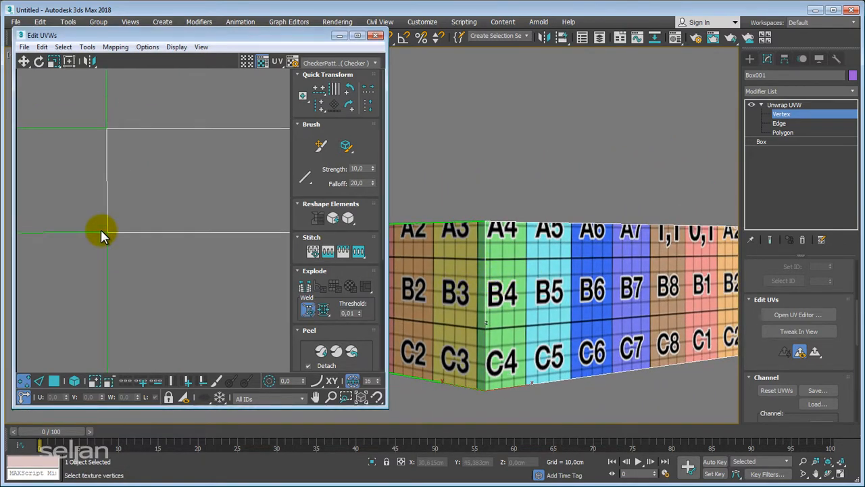
# Step: Select the right end face's UV polygon and move it closer to the strip with the Freeform tool
pyautogui.scroll(-5, 136, 237)
pyautogui.moveTo(220, 242); pyautogui.dragTo(192, 215, button='middle')
pyautogui.scroll(2, 168, 230)
pyautogui.scroll(2, 175, 210)
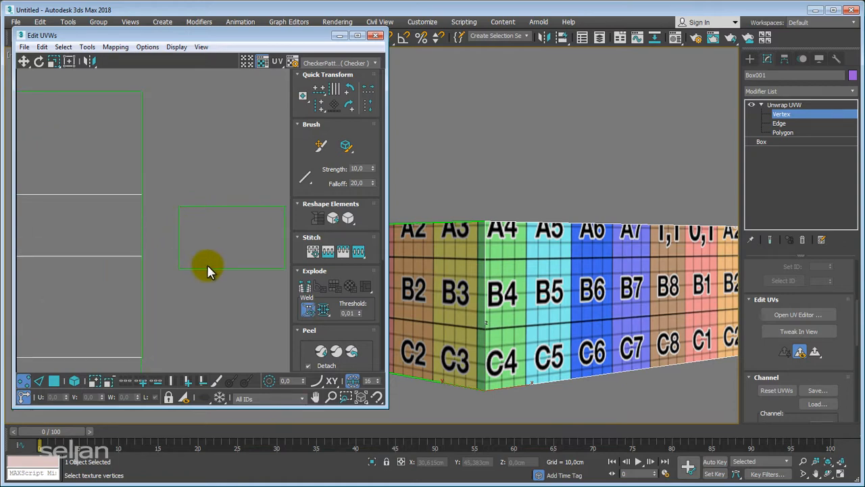
pyautogui.press('3')
pyautogui.click(228, 241)
pyautogui.scroll(-6, 230, 246)
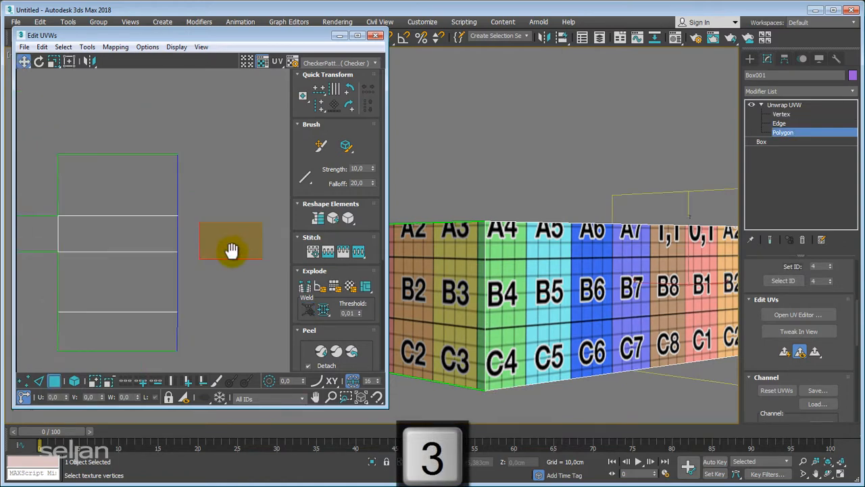
pyautogui.click(69, 60)
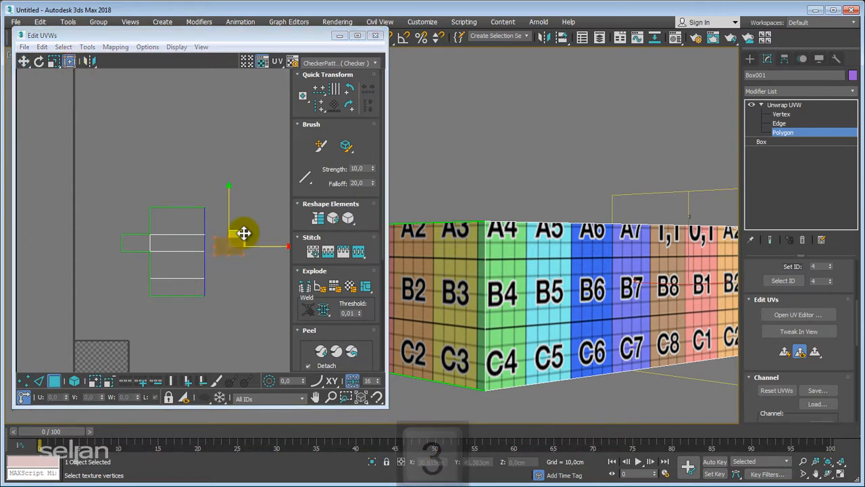
pyautogui.moveTo(243, 234); pyautogui.dragTo(231, 230)
pyautogui.scroll(8, 211, 252)
# Step: Place the right end piece just beside the strip's right edge, level with the second section, and deselect it
pyautogui.moveTo(211, 240); pyautogui.dragTo(137, 238, button='middle')
pyautogui.moveTo(153, 215); pyautogui.dragTo(174, 210)
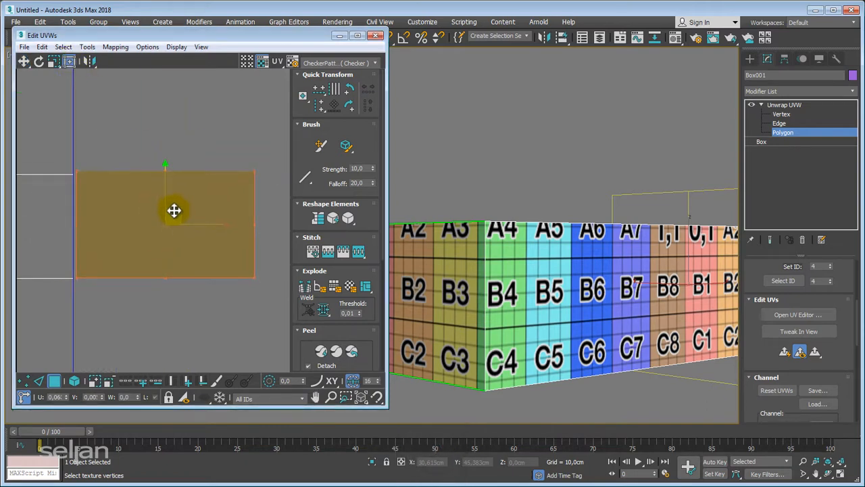
pyautogui.moveTo(130, 236); pyautogui.dragTo(143, 240, button='middle')
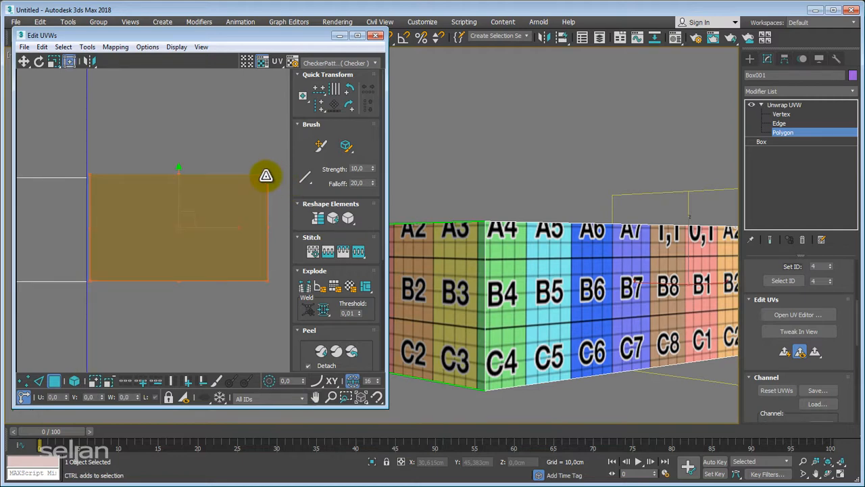
pyautogui.click(182, 303)
pyautogui.scroll(5, 146, 325)
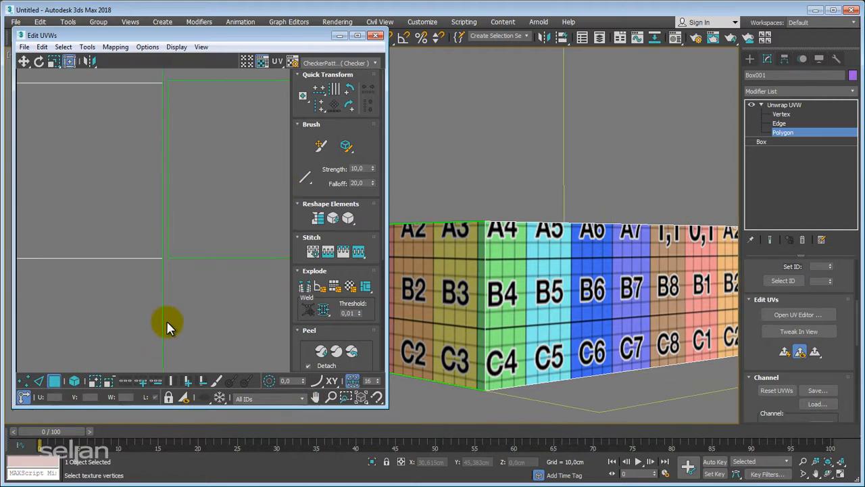
# Step: Select the right end piece's upper corner vertex beside the strip in Vertex mode to identify its matching strip vertex
pyautogui.click(25, 381)
pyautogui.moveTo(158, 221); pyautogui.dragTo(167, 248, button='middle')
pyautogui.moveTo(179, 140); pyautogui.dragTo(165, 158)
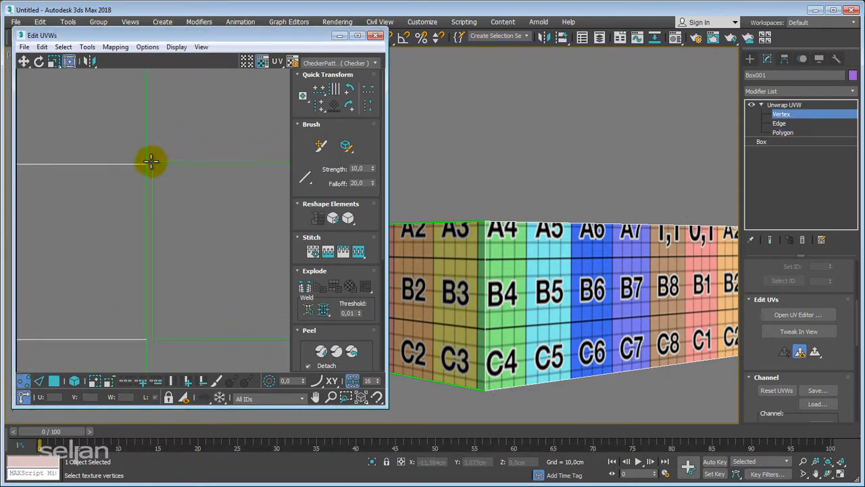
pyautogui.click(151, 161)
pyautogui.scroll(3, 143, 174)
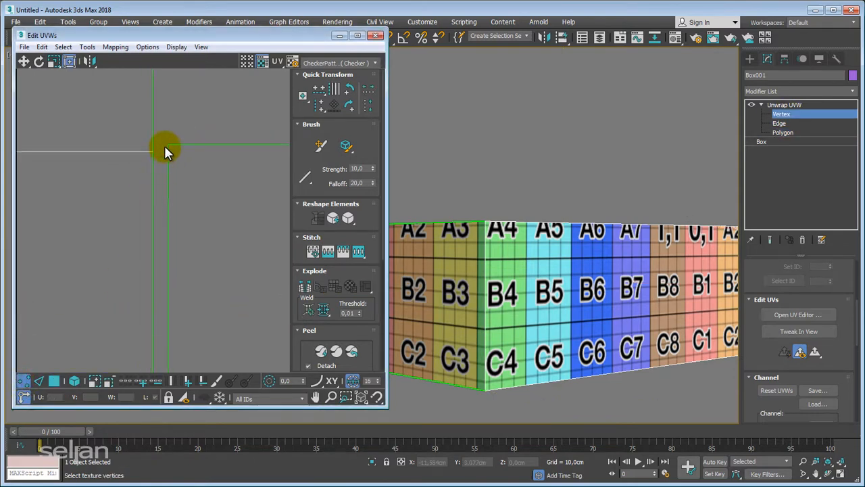
pyautogui.scroll(-1, 165, 161)
pyautogui.moveTo(209, 203); pyautogui.dragTo(217, 19, button='middle')
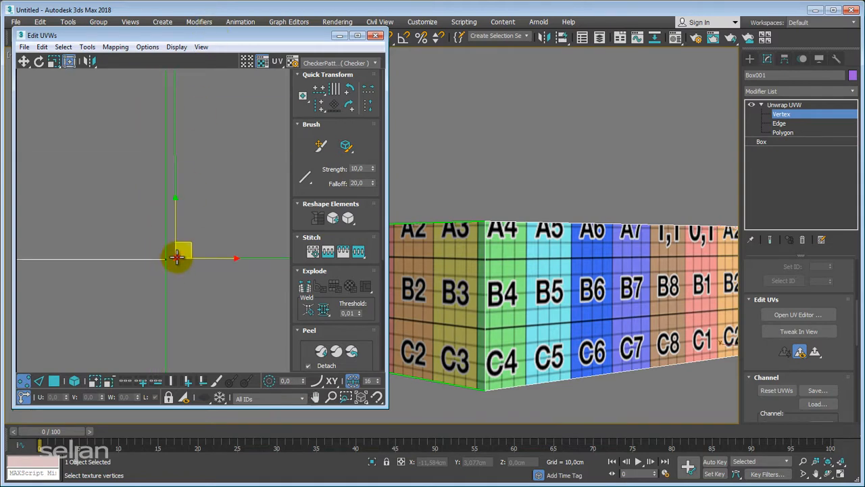
pyautogui.moveTo(188, 290); pyautogui.dragTo(183, 326, button='middle')
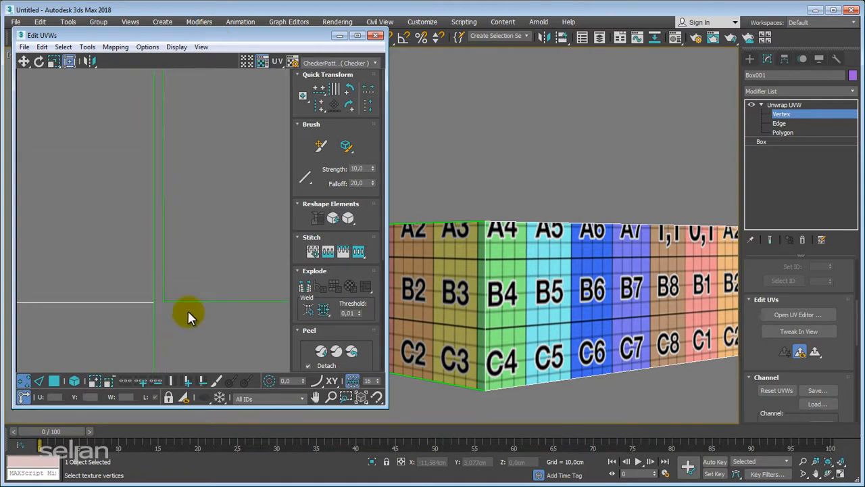
pyautogui.scroll(-1, 190, 274)
pyautogui.moveTo(190, 248); pyautogui.dragTo(179, 302, button='middle')
pyautogui.scroll(-1, 186, 260)
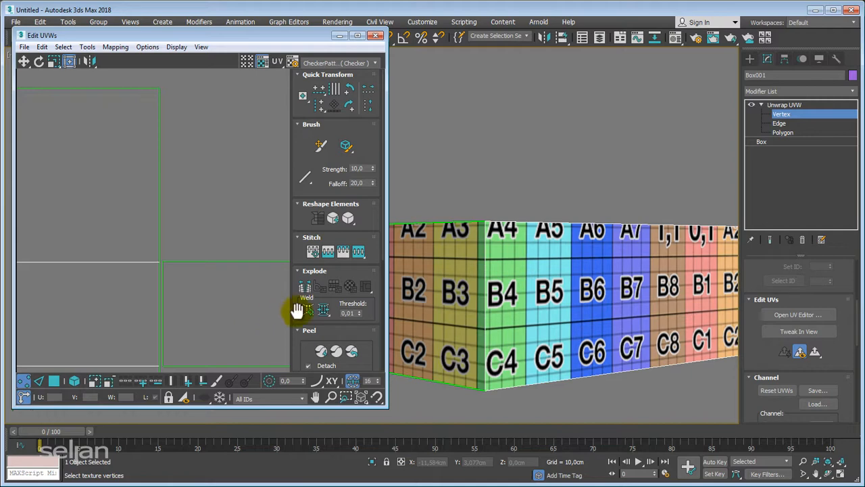
# Step: Target Weld the right end piece's upper corner vertex to the strip's matching vertex, after trying the strip's topmost corner as target
pyautogui.hotkey('ctrl', 't')
pyautogui.moveTo(193, 238); pyautogui.dragTo(193, 248, button='middle')
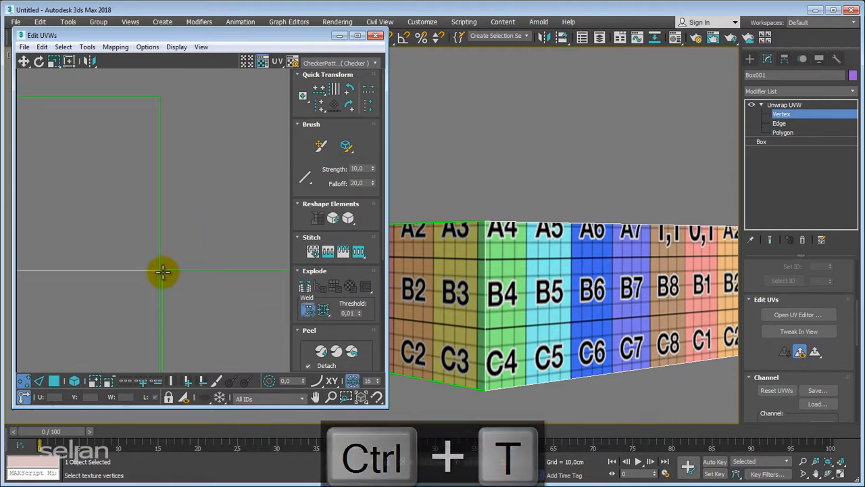
pyautogui.moveTo(163, 270); pyautogui.dragTo(160, 97)
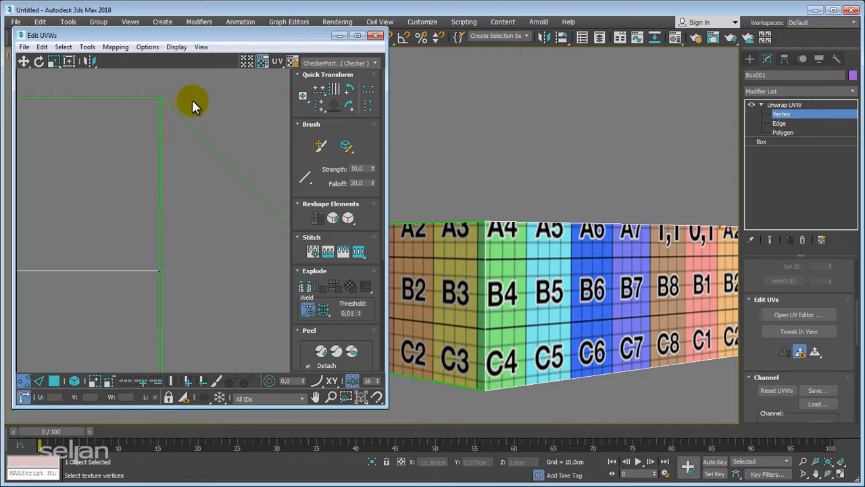
pyautogui.moveTo(163, 95); pyautogui.dragTo(160, 270)
# Step: Target Weld the right end piece's lower corner vertex beside the strip to the strip's matching vertex
pyautogui.scroll(-3, 204, 198)
pyautogui.moveTo(205, 199); pyautogui.dragTo(169, 170, button='middle')
pyautogui.scroll(5, 137, 211)
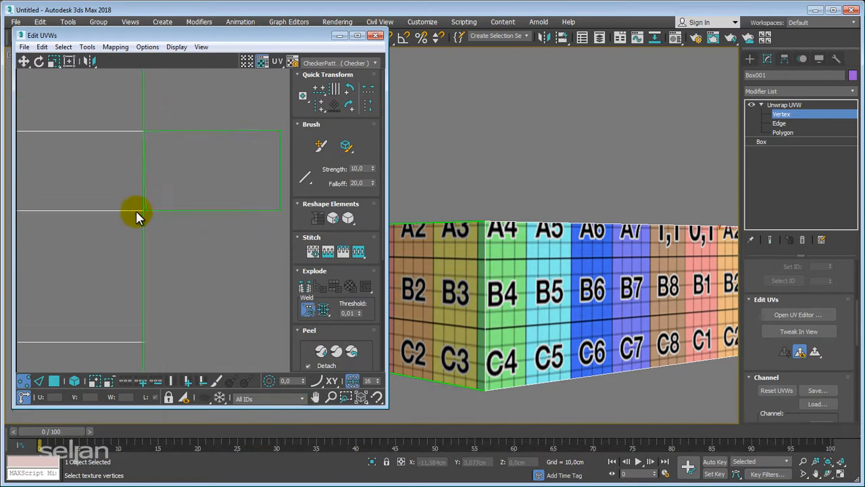
pyautogui.moveTo(170, 207)
pyautogui.mouseDown()
pyautogui.moveTo(201, 257)
pyautogui.moveTo(158, 211)
pyautogui.mouseUp()
pyautogui.scroll(-3, 185, 286)
pyautogui.moveTo(158, 211); pyautogui.dragTo(211, 225, button='middle')
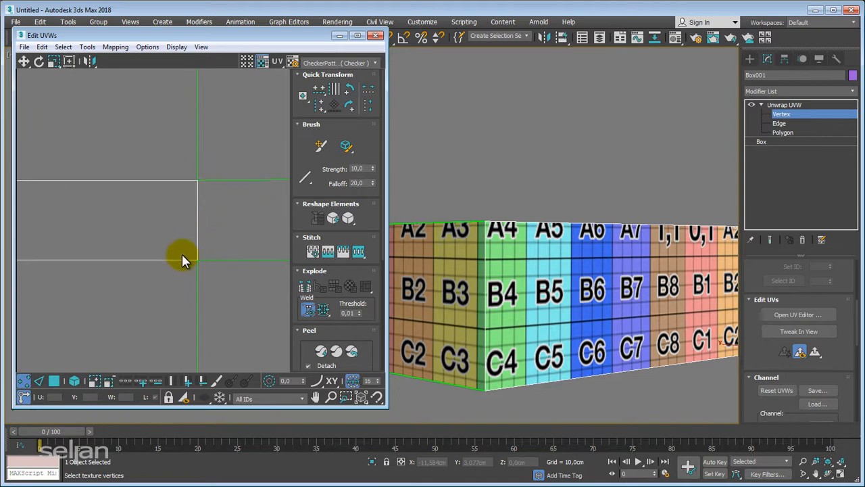
pyautogui.scroll(-2, 182, 256)
pyautogui.moveTo(179, 260); pyautogui.dragTo(218, 221, button='middle')
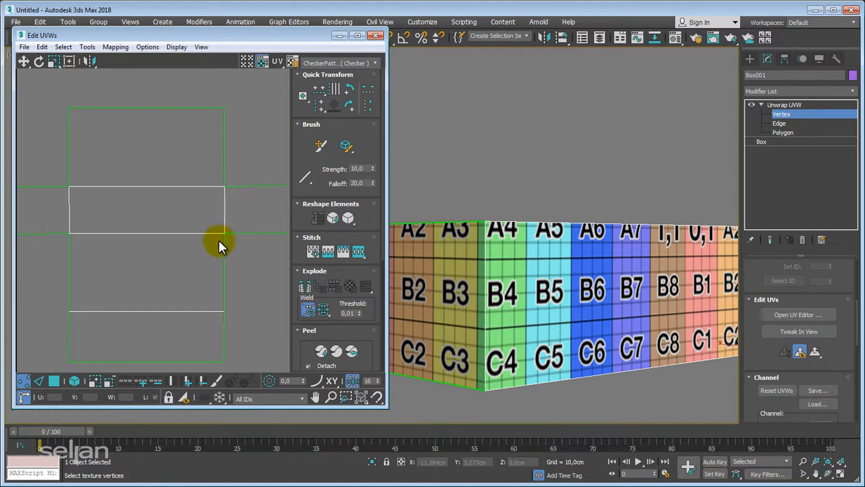
# Step: Select the strip's top right corner vertex and the right end piece's outer upper vertex to compare their shared corner on the box
pyautogui.scroll(-2, 222, 207)
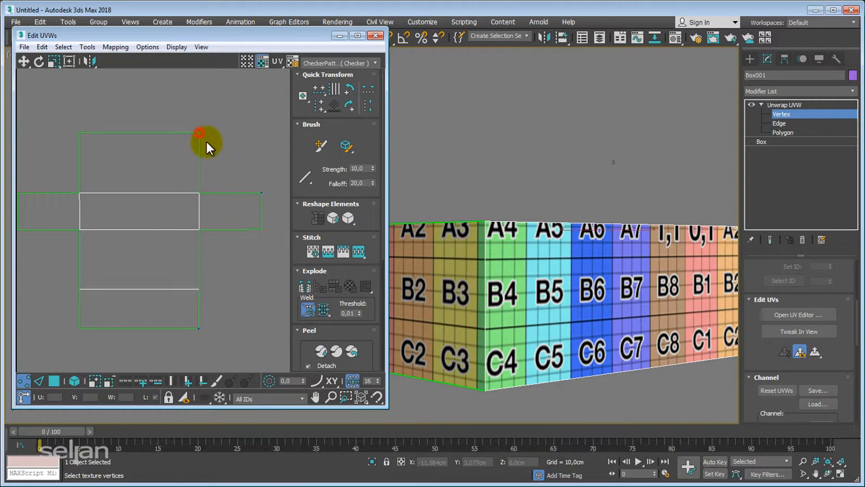
pyautogui.keyDown('alt'); pyautogui.moveTo(547, 225); pyautogui.dragTo(385, 216, button='middle'); pyautogui.keyUp('alt')
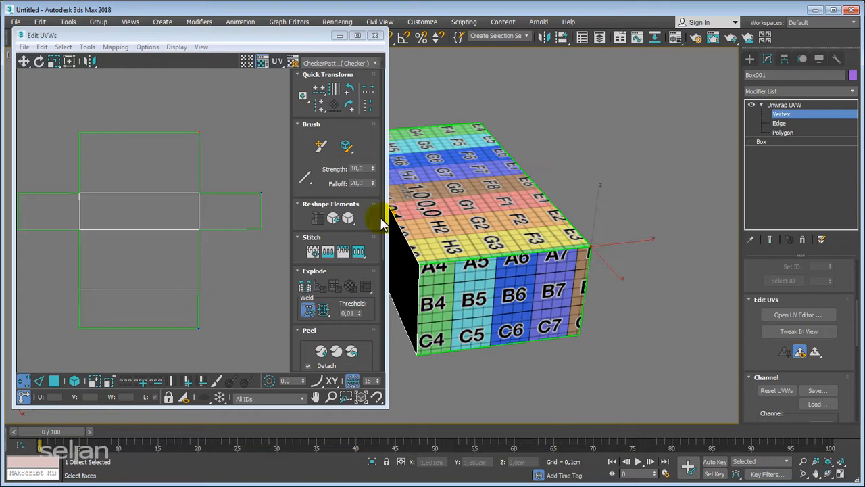
pyautogui.click(259, 194)
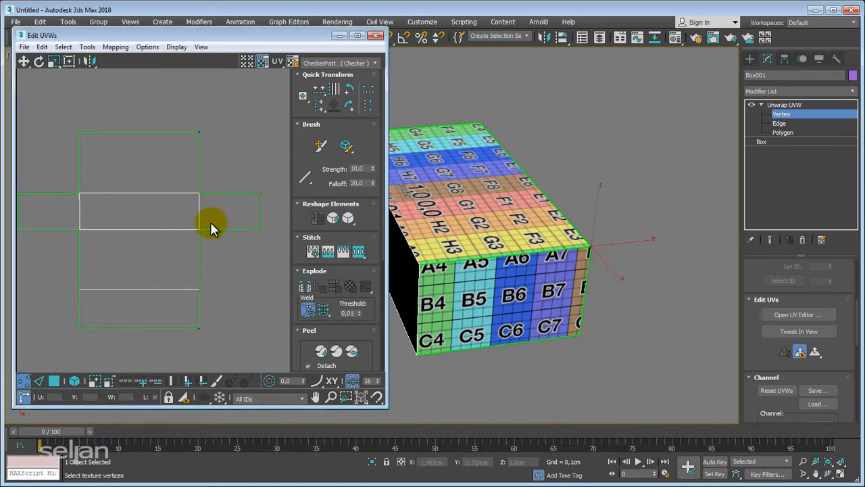
# Step: Try moving the right end piece's outer upper vertex to test the checker on the box, and undo the move
pyautogui.press('w')
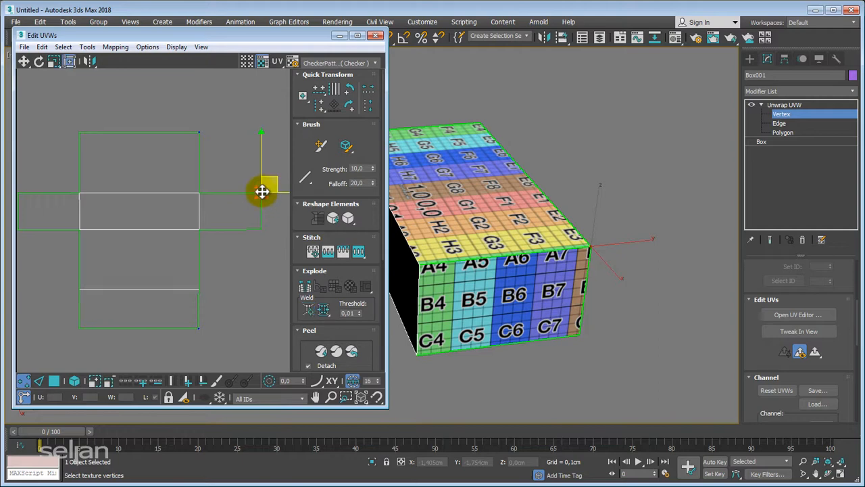
pyautogui.moveTo(274, 177)
pyautogui.mouseDown()
pyautogui.moveTo(268, 187)
pyautogui.moveTo(276, 177)
pyautogui.mouseUp()
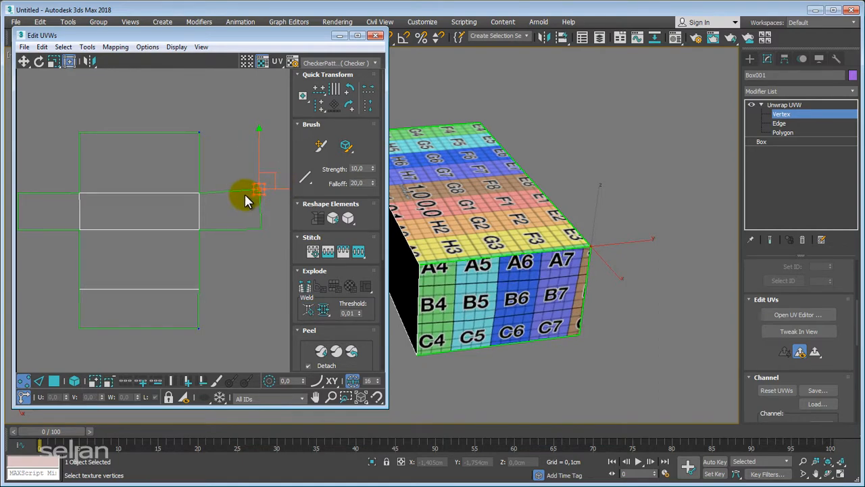
pyautogui.hotkey('ctrl', 'z')
pyautogui.hotkey('ctrl', 'z')
pyautogui.hotkey('ctrl', 'z')
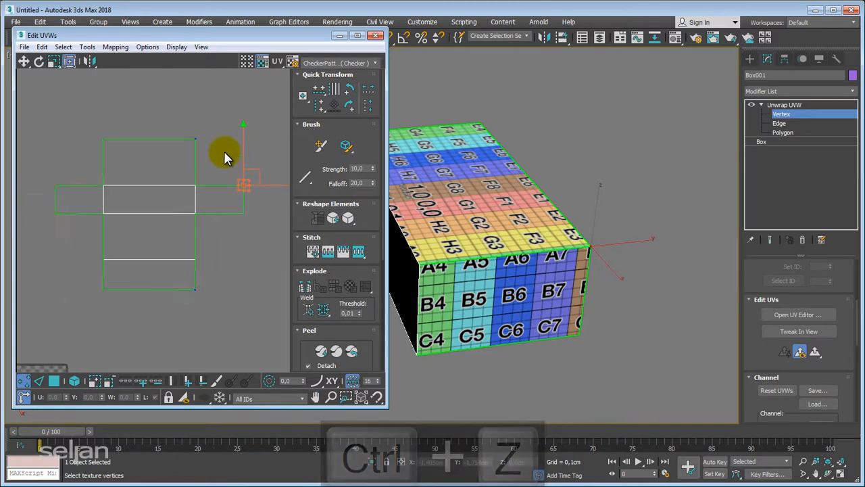
# Step: Set the UV editor's background texture to Map #1 (uv_checker large.png) and display it
pyautogui.scroll(-2, 200, 188)
pyautogui.moveTo(223, 151); pyautogui.dragTo(245, 121, button='middle')
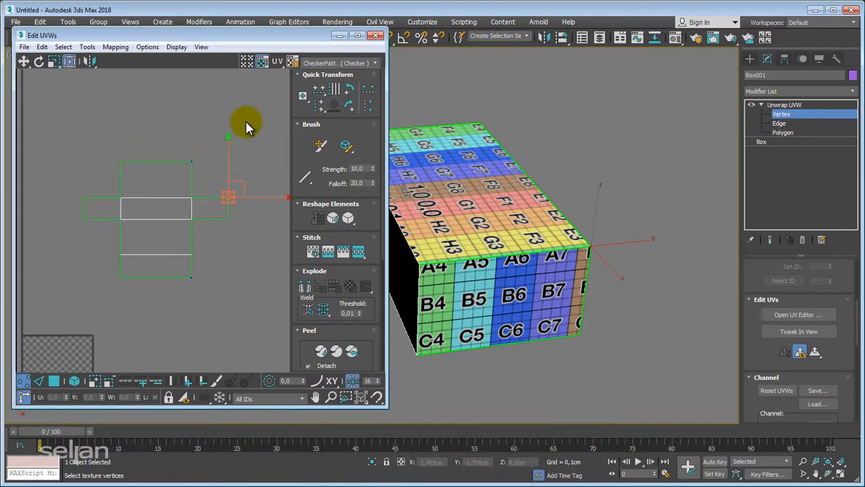
pyautogui.click(263, 62)
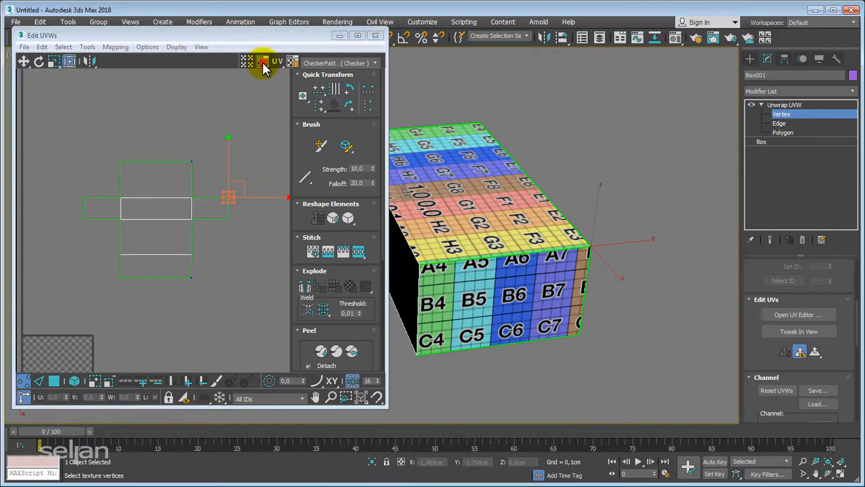
pyautogui.click(353, 63)
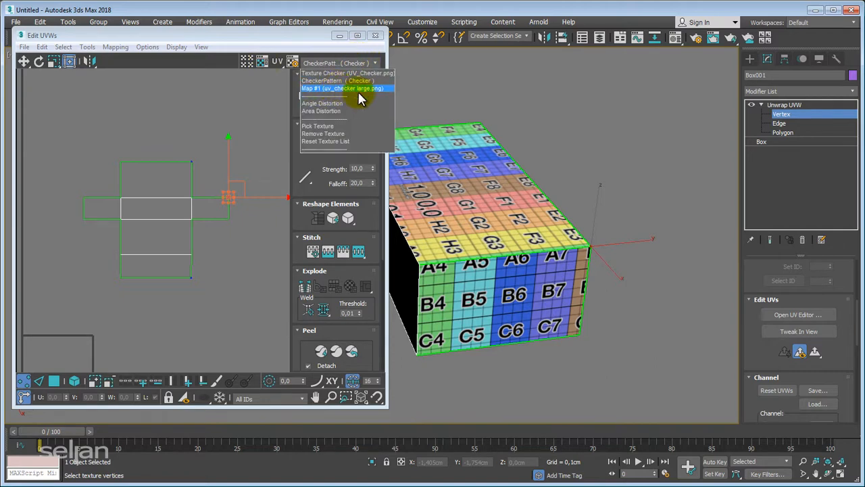
pyautogui.click(371, 88)
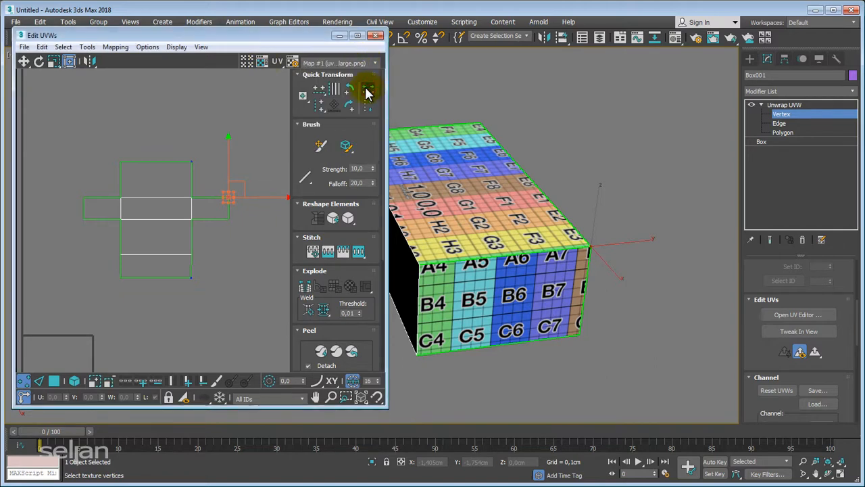
pyautogui.moveTo(135, 268); pyautogui.dragTo(150, 240, button='middle')
pyautogui.click(263, 63)
# Step: Select the entire cross layout and move it down onto the checker texture tile
pyautogui.moveTo(76, 357); pyautogui.dragTo(109, 309, button='middle')
pyautogui.scroll(-1, 111, 299)
pyautogui.moveTo(149, 229); pyautogui.dragTo(145, 229)
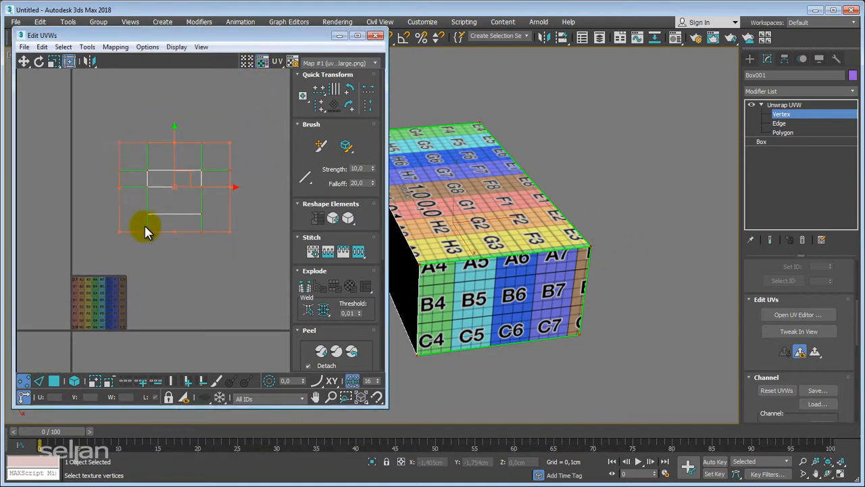
pyautogui.moveTo(186, 172); pyautogui.dragTo(80, 289)
pyautogui.moveTo(136, 275); pyautogui.dragTo(160, 251, button='middle')
pyautogui.scroll(3, 201, 243)
pyautogui.scroll(2, 202, 244)
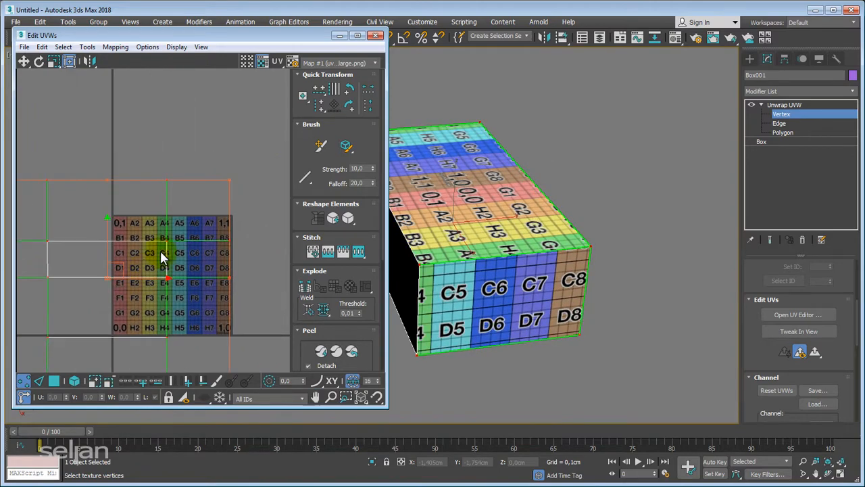
# Step: Scale the whole cross layout down proportionally with the Freeform tool and reposition it over the checker tile
pyautogui.moveTo(174, 206); pyautogui.dragTo(218, 187, button='middle')
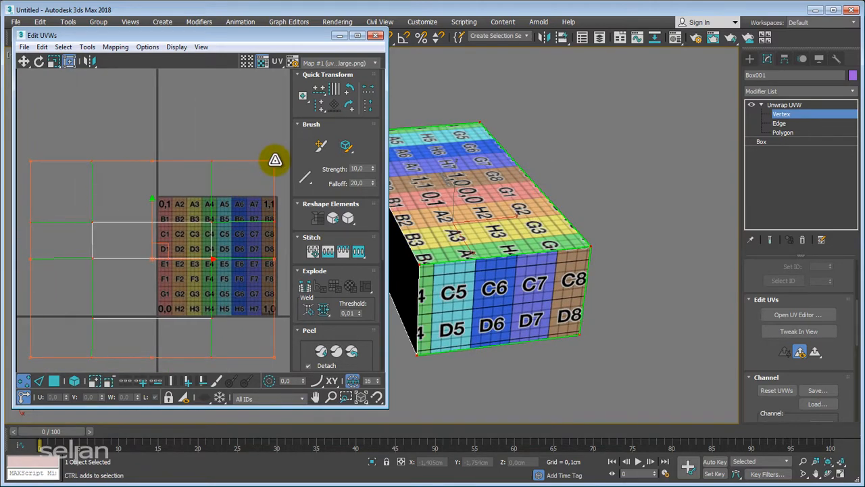
pyautogui.keyDown('ctrl'); pyautogui.moveTo(274, 160); pyautogui.dragTo(139, 269); pyautogui.keyUp('ctrl')
pyautogui.moveTo(112, 298); pyautogui.dragTo(224, 243)
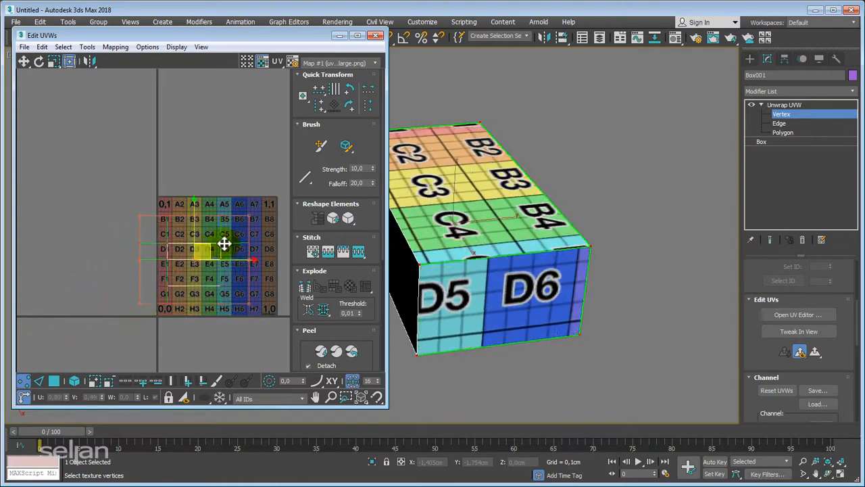
# Step: Try moving the right end piece's outer upper vertex across the checker background, and undo the move
pyautogui.scroll(4, 224, 243)
pyautogui.scroll(5, 217, 187)
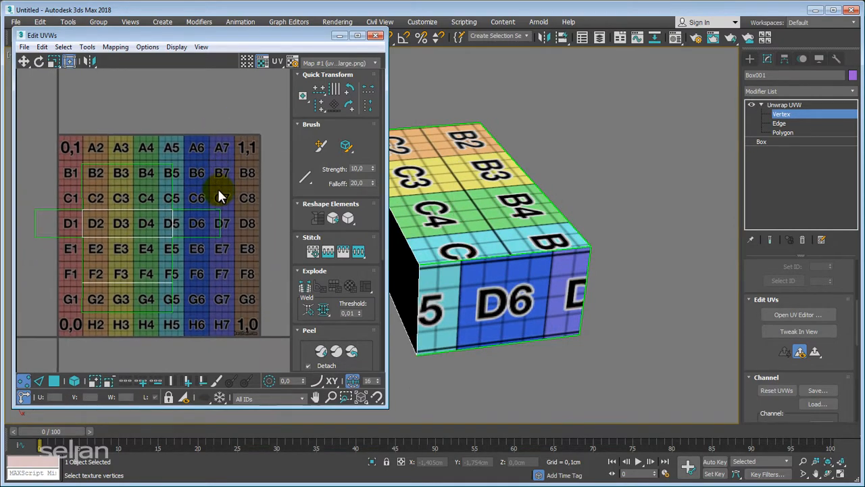
pyautogui.moveTo(206, 206); pyautogui.dragTo(238, 214)
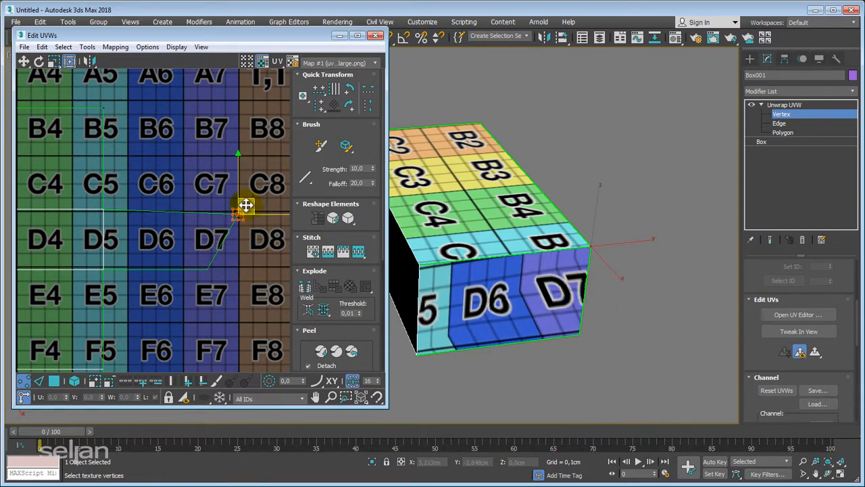
pyautogui.hotkey('ctrl', 'z')
pyautogui.hotkey('ctrl', 'z')
# Step: Try moving the strip's top right corner vertex to see the checker shift on the box top, and undo the moves
pyautogui.moveTo(206, 188); pyautogui.dragTo(230, 250, button='middle')
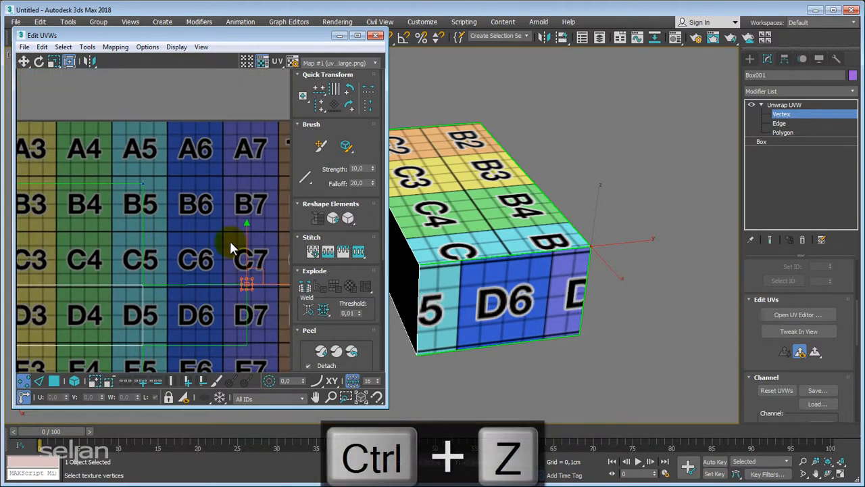
pyautogui.click(143, 182)
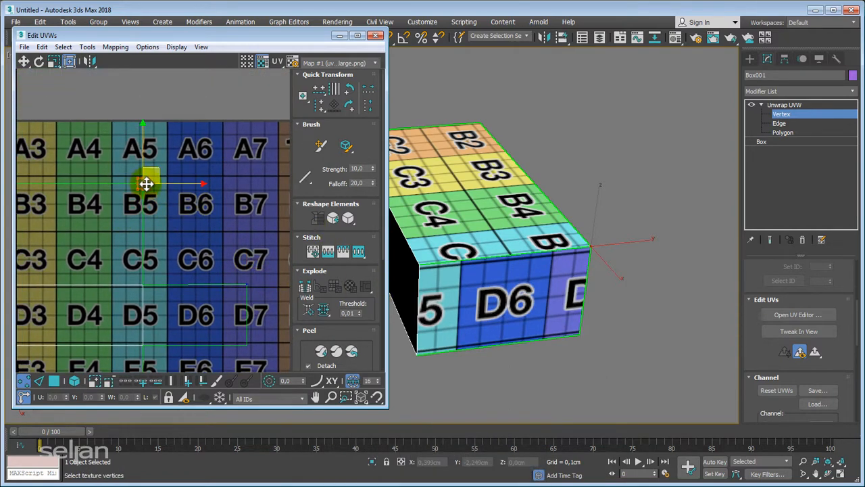
pyautogui.moveTo(142, 184); pyautogui.dragTo(169, 167)
pyautogui.moveTo(185, 207); pyautogui.dragTo(193, 204, button='middle')
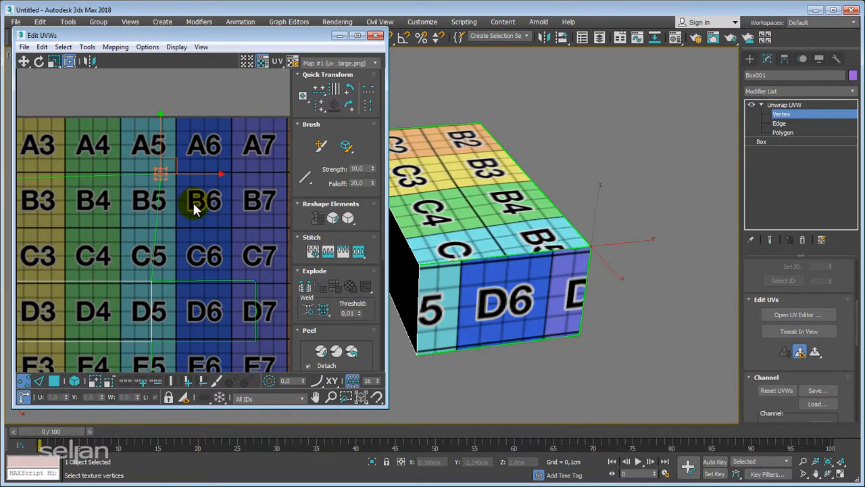
pyautogui.hotkey('ctrl', 'z')
pyautogui.hotkey('ctrl', 'z')
pyautogui.hotkey('ctrl', 'z')
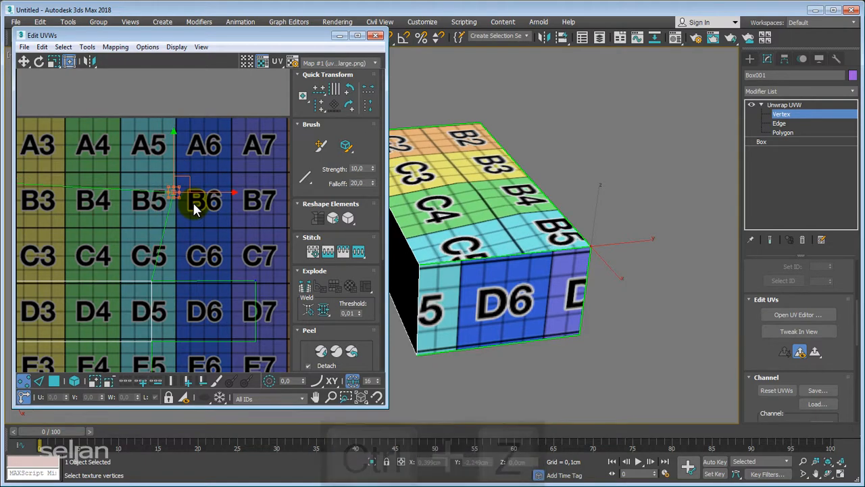
# Step: Toggle the checker background off and back on in the UV editor, and view the background texture list
pyautogui.scroll(-5, 193, 201)
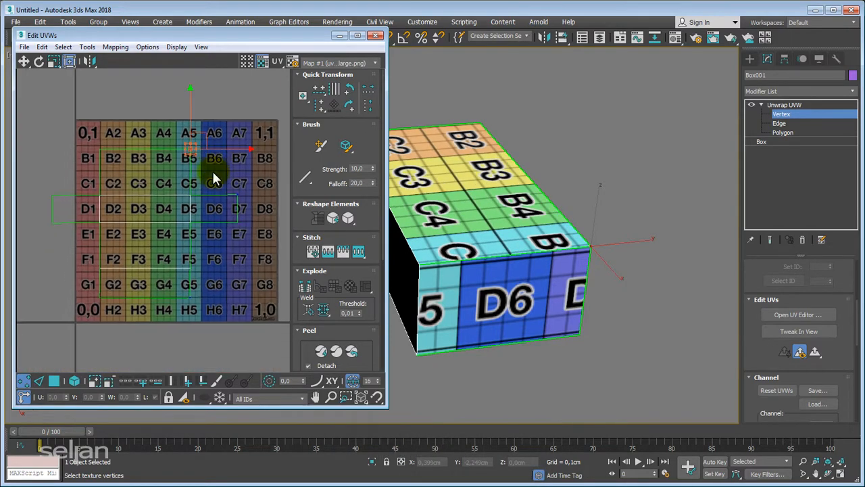
pyautogui.moveTo(230, 158); pyautogui.dragTo(212, 165, button='middle')
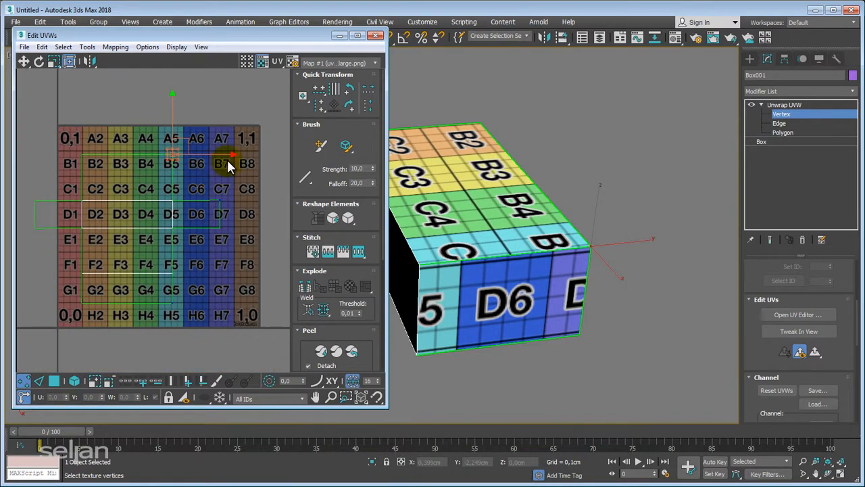
pyautogui.click(263, 63)
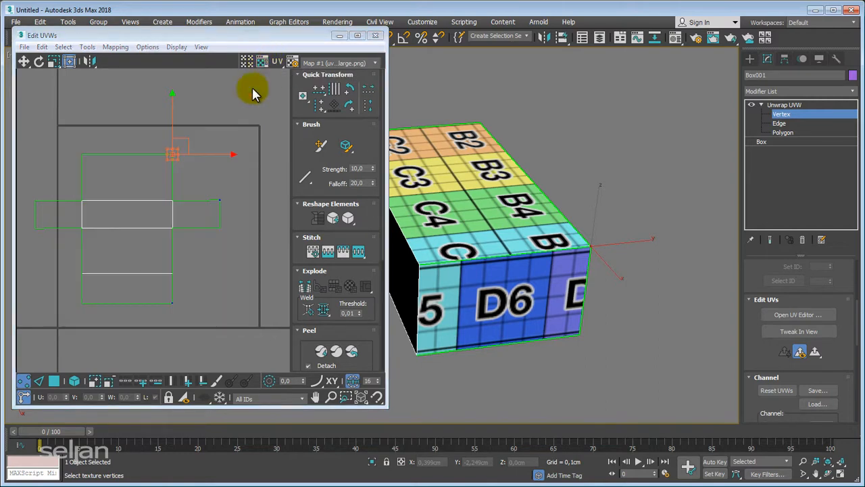
pyautogui.moveTo(198, 213); pyautogui.dragTo(180, 226, button='middle')
pyautogui.click(263, 61)
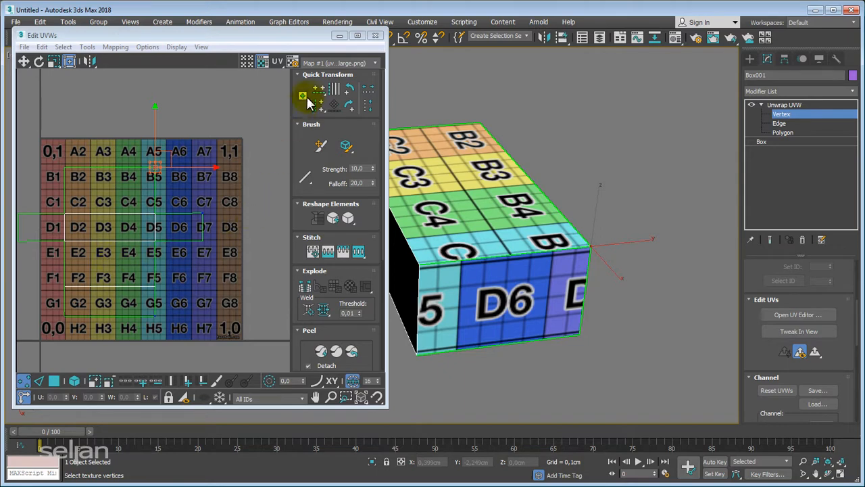
pyautogui.click(342, 64)
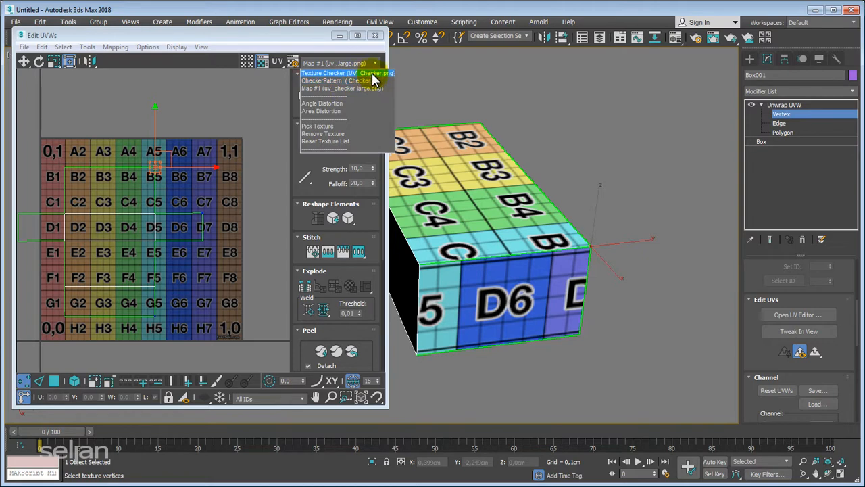
pyautogui.click(242, 98)
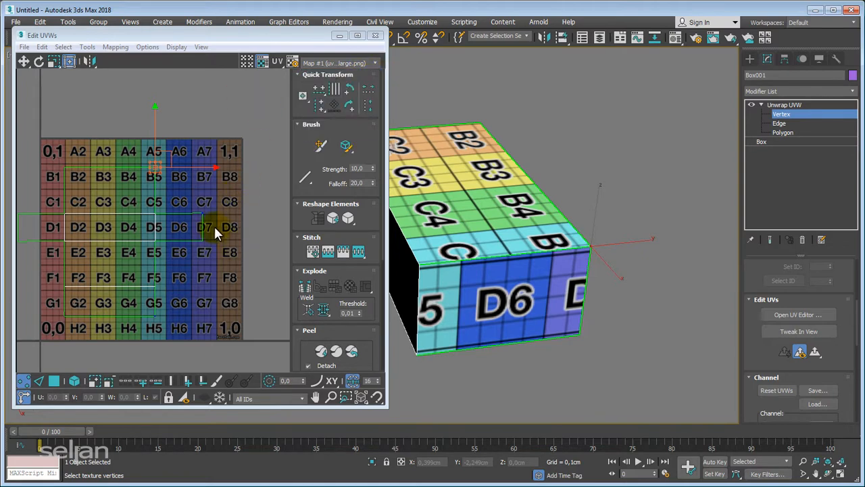
# Step: Hide the checker background in the UV editor and clear the vertex selection
pyautogui.scroll(-5, 214, 224)
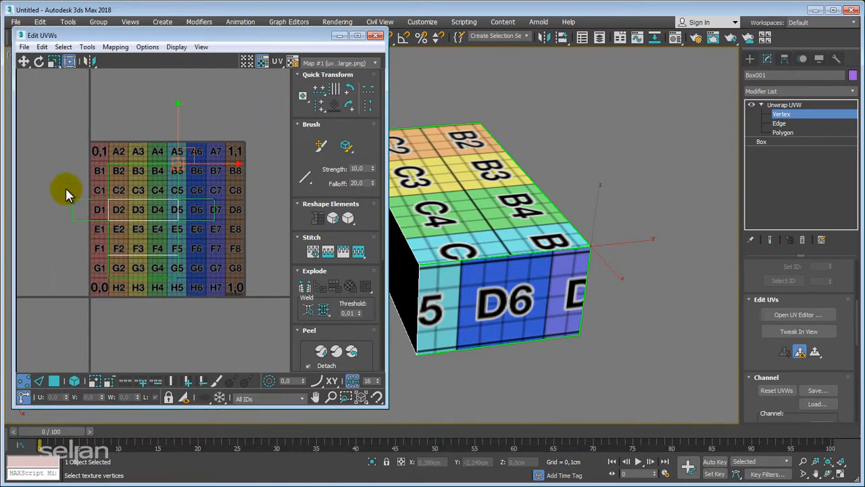
pyautogui.click(263, 61)
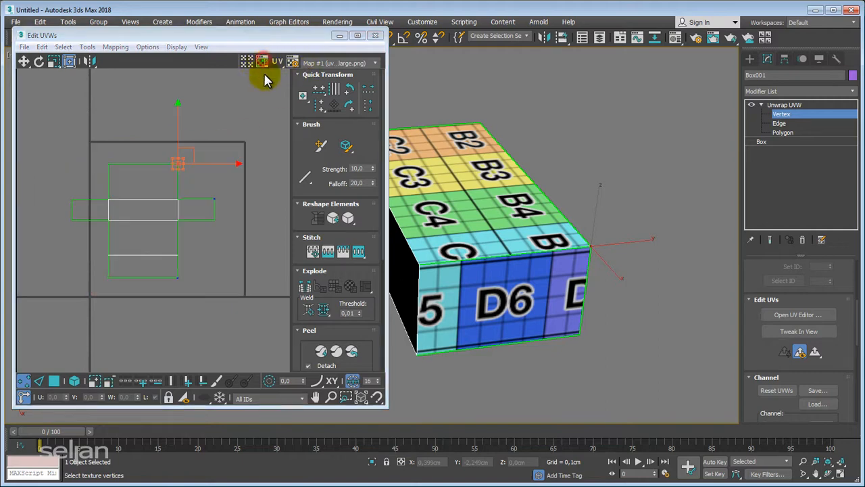
pyautogui.moveTo(181, 223); pyautogui.dragTo(229, 241, button='middle')
pyautogui.scroll(-2, 142, 227)
pyautogui.click(226, 282)
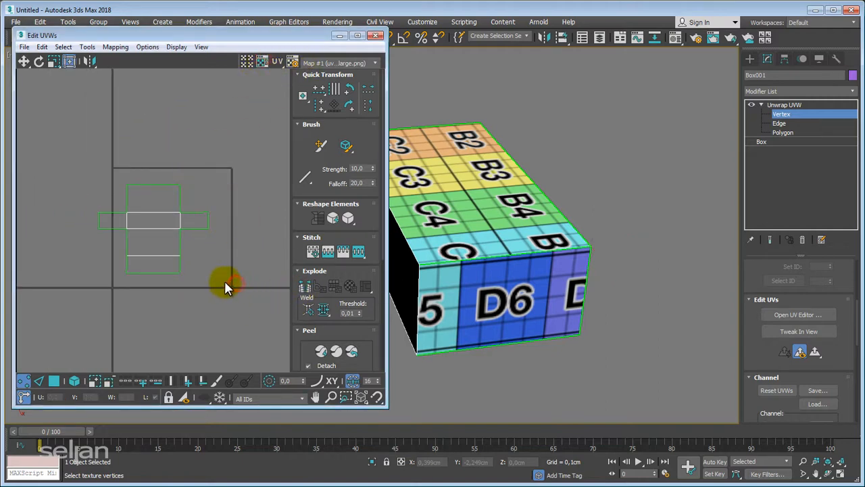
# Step: Examine how the cross layout sits against the UV tile boundary and how the checker maps onto the box's long side
pyautogui.scroll(2, 189, 266)
pyautogui.moveTo(189, 266); pyautogui.dragTo(226, 266, button='middle')
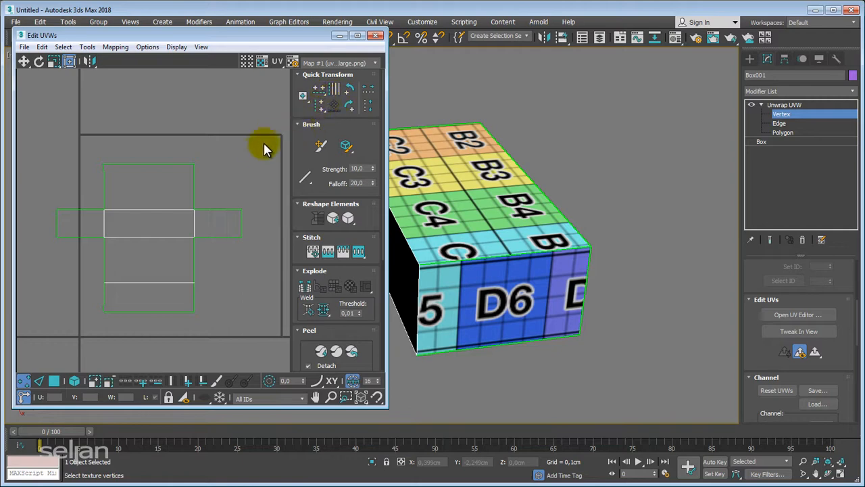
pyautogui.moveTo(214, 196)
pyautogui.mouseDown(button='middle')
pyautogui.moveTo(209, 175)
pyautogui.moveTo(216, 186)
pyautogui.mouseUp(button='middle')
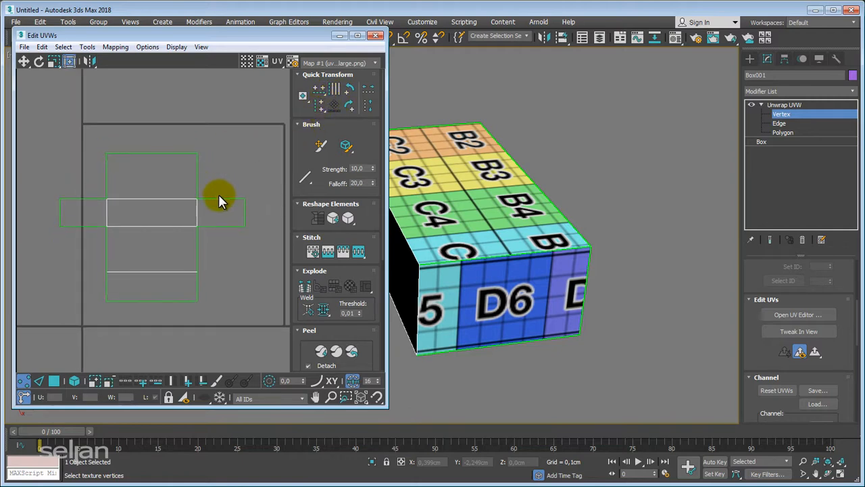
pyautogui.moveTo(237, 216); pyautogui.dragTo(238, 279, button='middle')
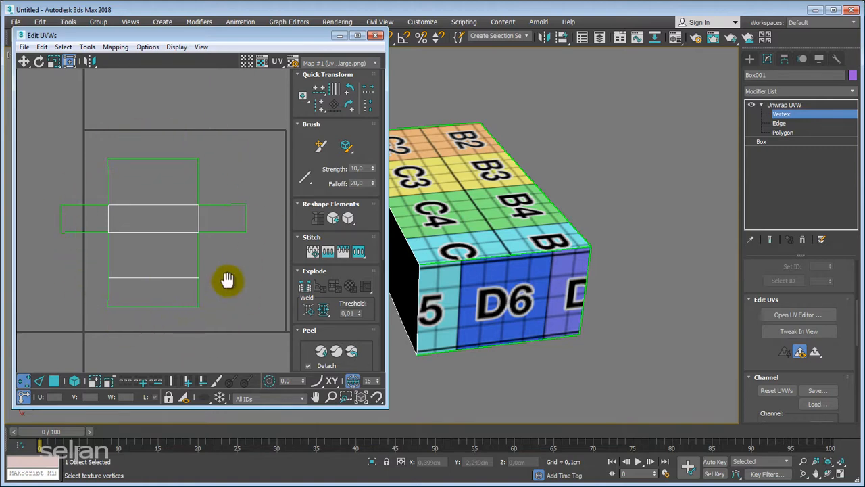
pyautogui.moveTo(225, 280); pyautogui.dragTo(229, 275, button='middle')
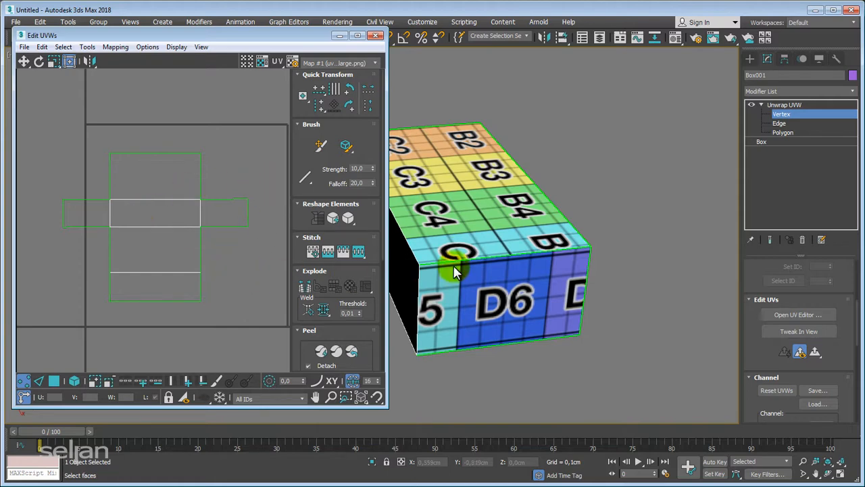
pyautogui.keyDown('alt'); pyautogui.moveTo(469, 247); pyautogui.dragTo(621, 186, button='middle'); pyautogui.keyUp('alt')
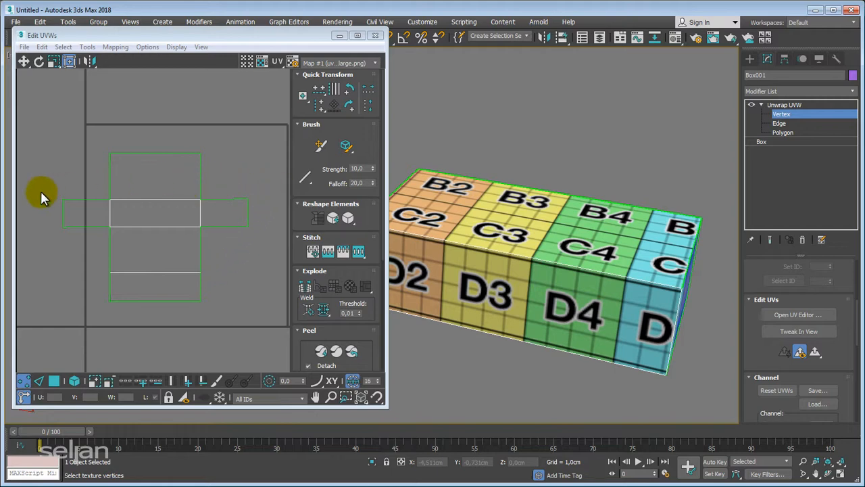
pyautogui.moveTo(130, 225); pyautogui.dragTo(111, 225, button='middle')
pyautogui.scroll(-2, 219, 258)
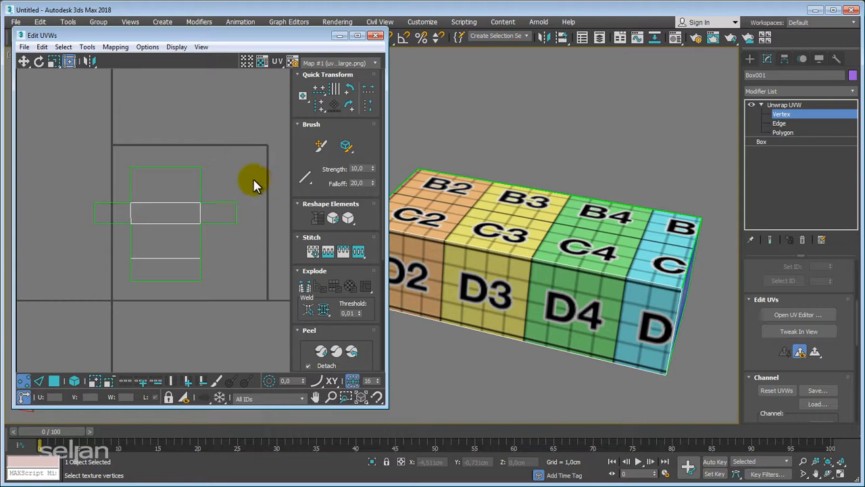
pyautogui.moveTo(245, 177); pyautogui.dragTo(245, 173, button='middle')
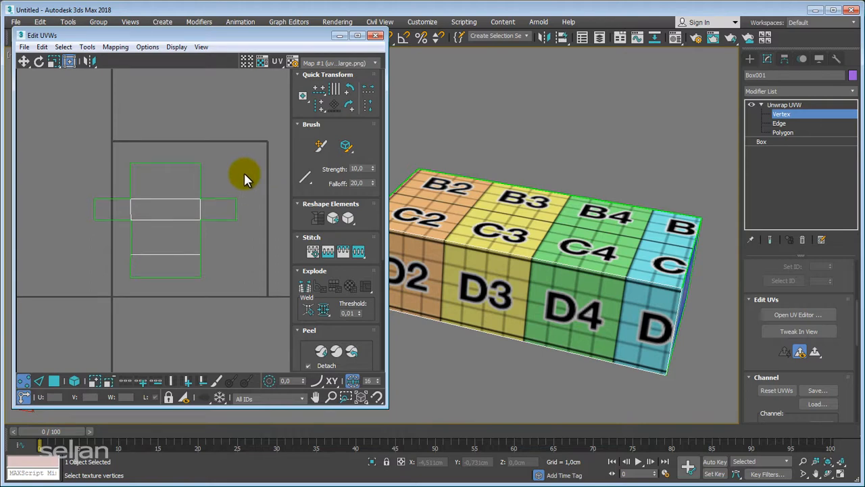
# Step: Select all UV vertices of the cross layout and open the Relax tool for them
pyautogui.hotkey('ctrl', 'a')
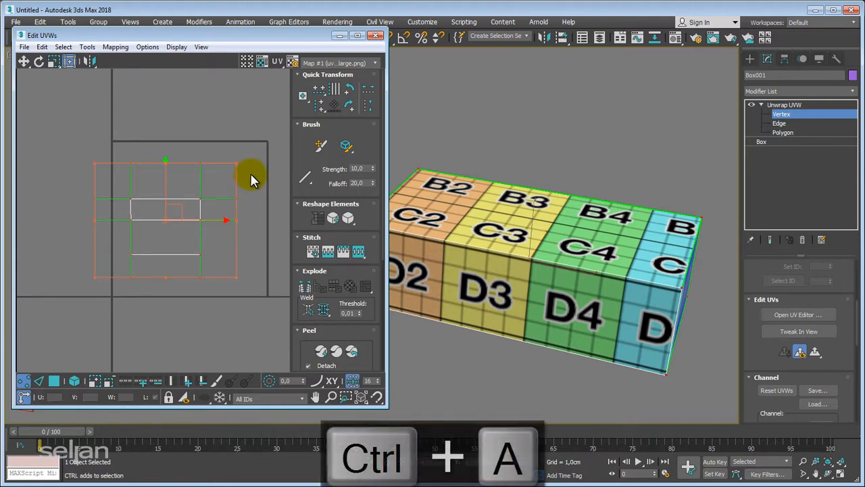
pyautogui.moveTo(250, 173); pyautogui.dragTo(258, 215, button='middle')
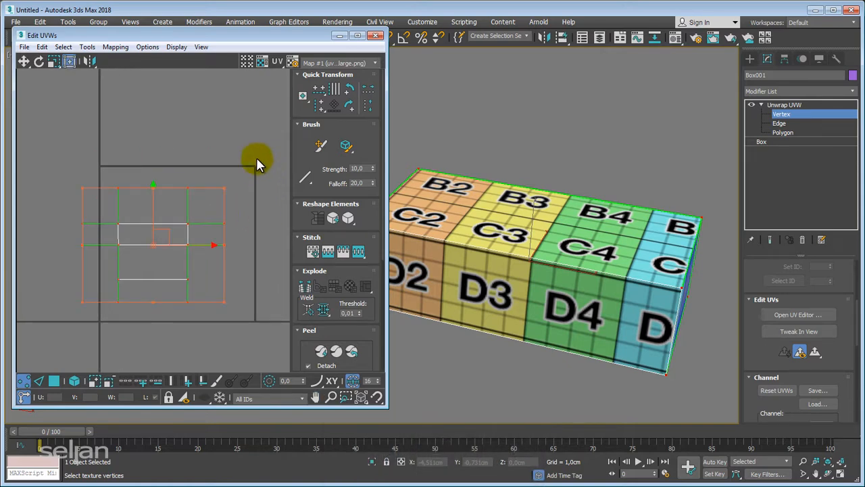
pyautogui.click(87, 47)
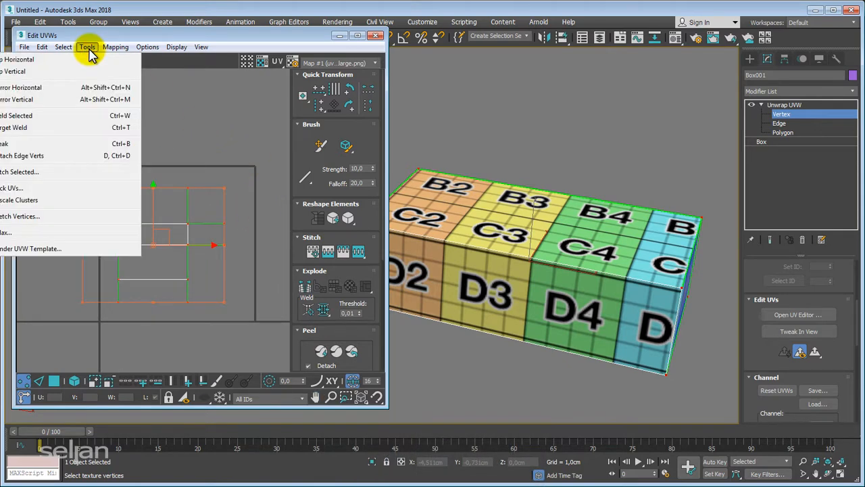
pyautogui.click(15, 233)
pyautogui.click(164, 61)
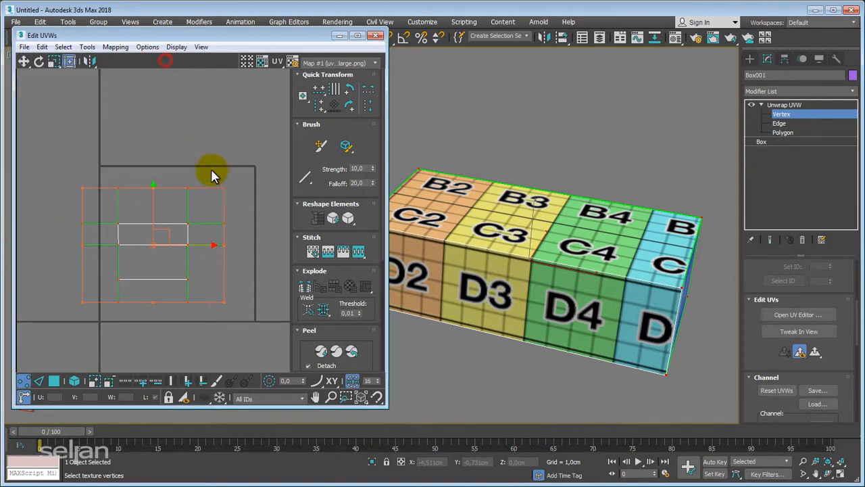
pyautogui.rightClick(216, 156)
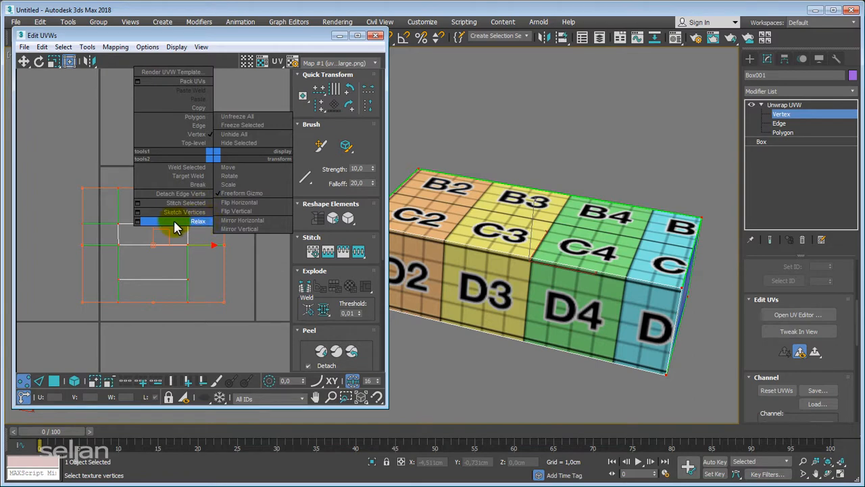
pyautogui.click(136, 221)
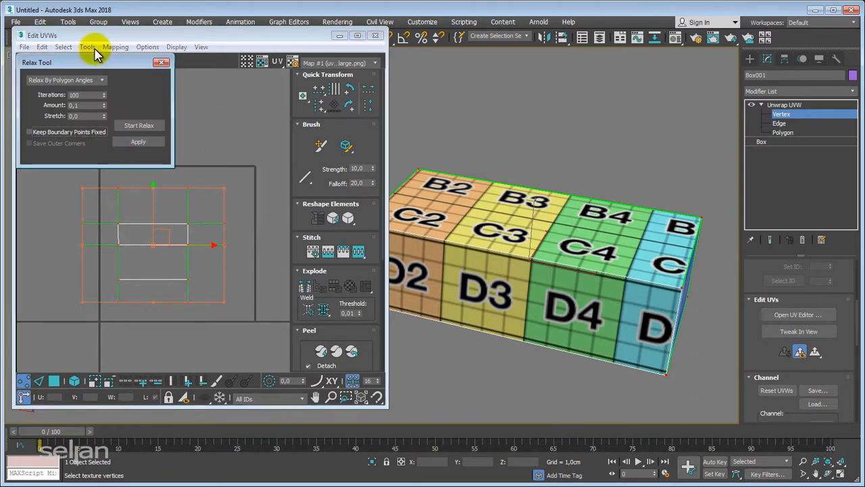
pyautogui.moveTo(103, 62); pyautogui.dragTo(107, 68)
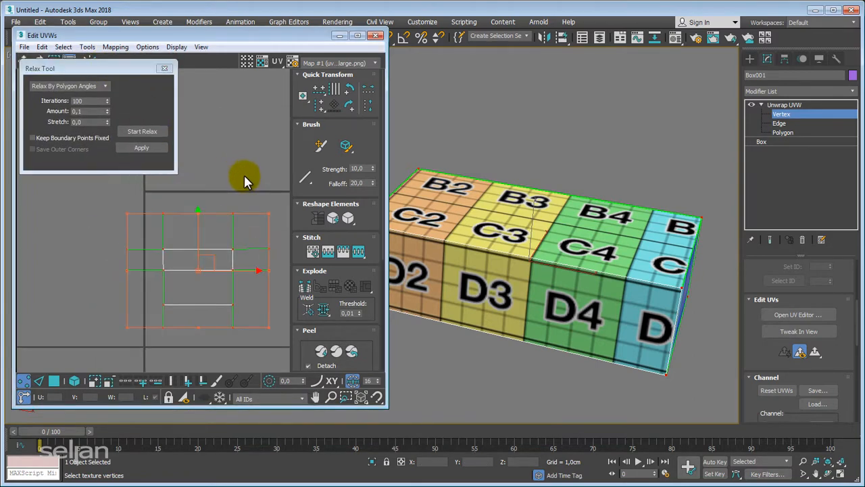
# Step: Start relaxing the entire cross layout with the Relax By Polygon Angles method
pyautogui.moveTo(244, 175); pyautogui.dragTo(156, 207, button='middle')
pyautogui.moveTo(223, 214); pyautogui.dragTo(220, 202, button='middle')
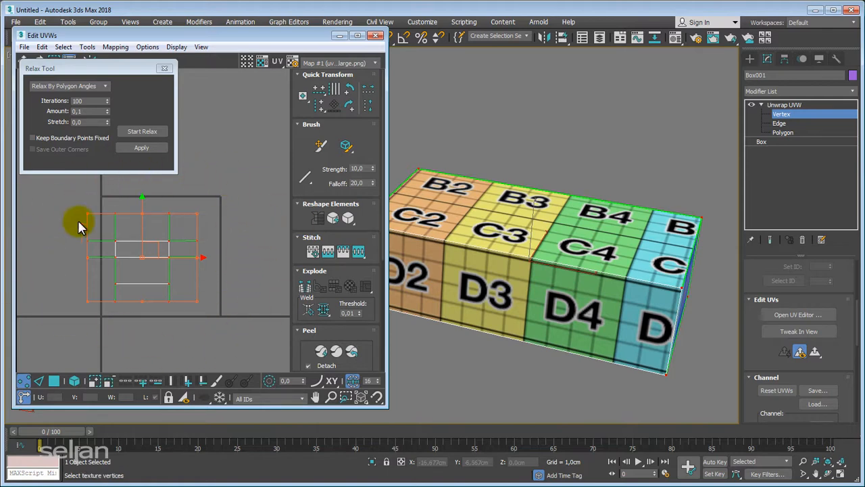
pyautogui.moveTo(189, 252); pyautogui.dragTo(232, 239, button='middle')
pyautogui.scroll(2, 196, 245)
pyautogui.scroll(-2, 232, 253)
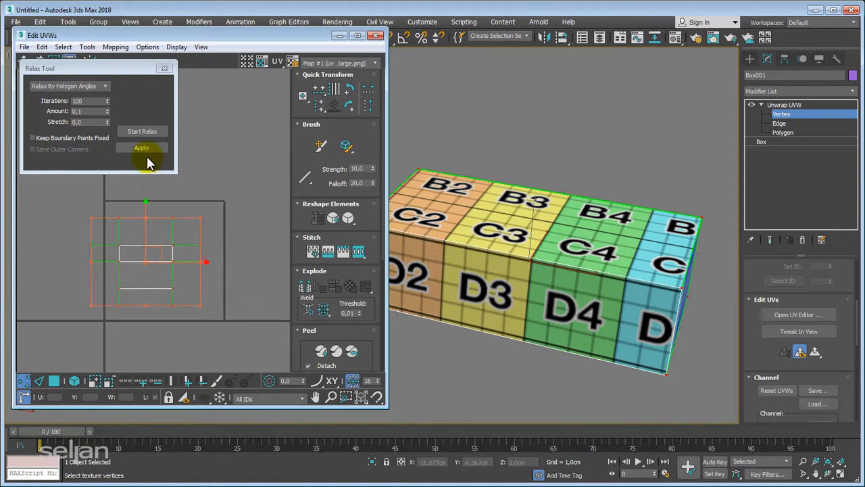
pyautogui.click(140, 132)
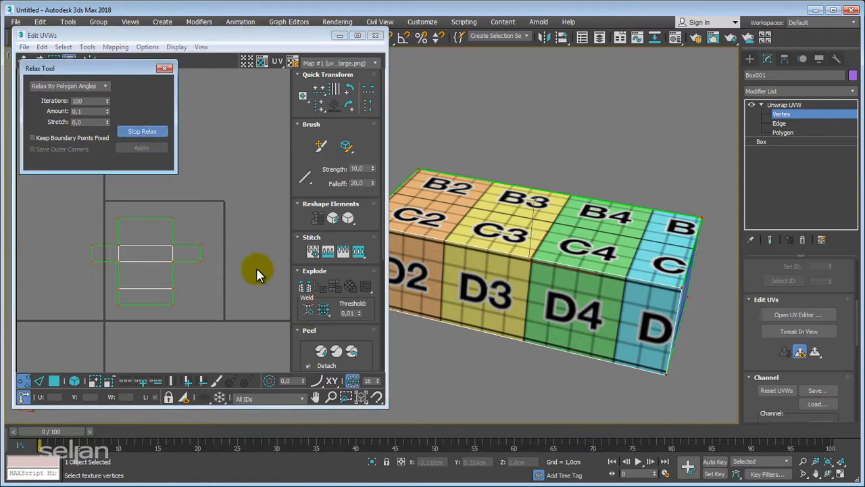
# Step: Inspect the relaxed layout's corners up close and the checker on the box's long side, and close the Relax tool
pyautogui.moveTo(254, 268); pyautogui.dragTo(336, 274, button='middle')
pyautogui.scroll(1, 226, 266)
pyautogui.scroll(2, 223, 250)
pyautogui.scroll(2, 223, 248)
pyautogui.scroll(-1, 223, 249)
pyautogui.scroll(2, 76, 259)
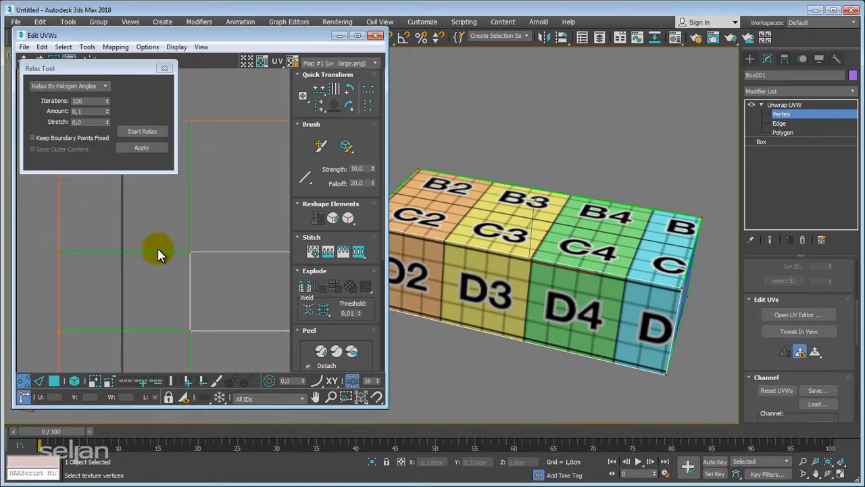
pyautogui.scroll(2, 170, 242)
pyautogui.scroll(-1, 170, 241)
pyautogui.scroll(-4, 201, 155)
pyautogui.moveTo(199, 181); pyautogui.dragTo(125, 217, button='middle')
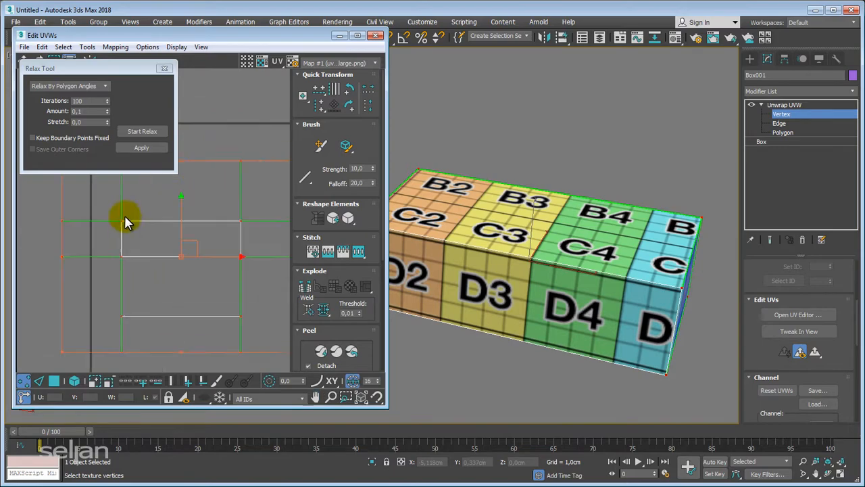
pyautogui.scroll(-1, 125, 223)
pyautogui.keyDown('alt'); pyautogui.moveTo(652, 304); pyautogui.dragTo(510, 298, button='middle'); pyautogui.keyUp('alt')
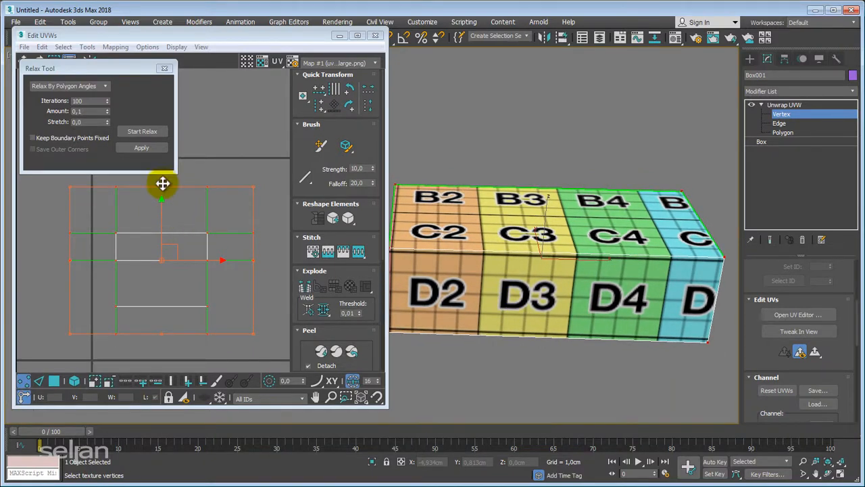
pyautogui.moveTo(119, 68); pyautogui.dragTo(159, 67)
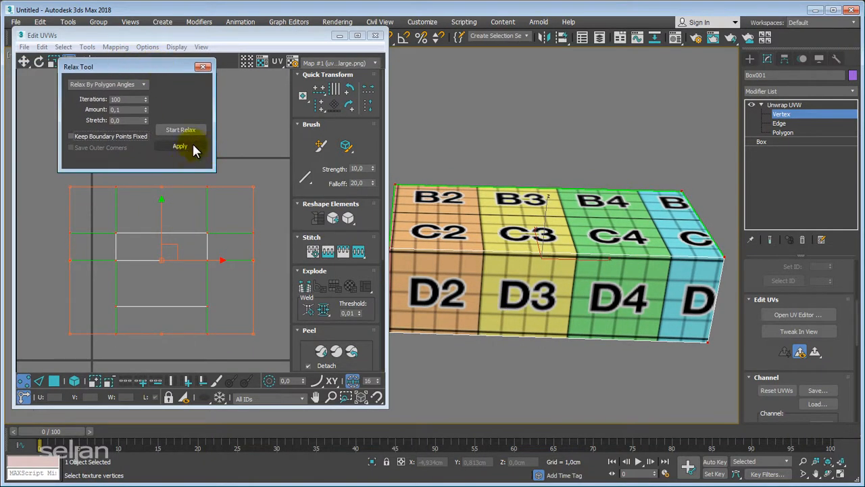
pyautogui.click(206, 69)
# Step: Move the entire cross layout fully inside the UV tile boundary and show the checker background again
pyautogui.scroll(-2, 205, 169)
pyautogui.moveTo(206, 174); pyautogui.dragTo(165, 160, button='middle')
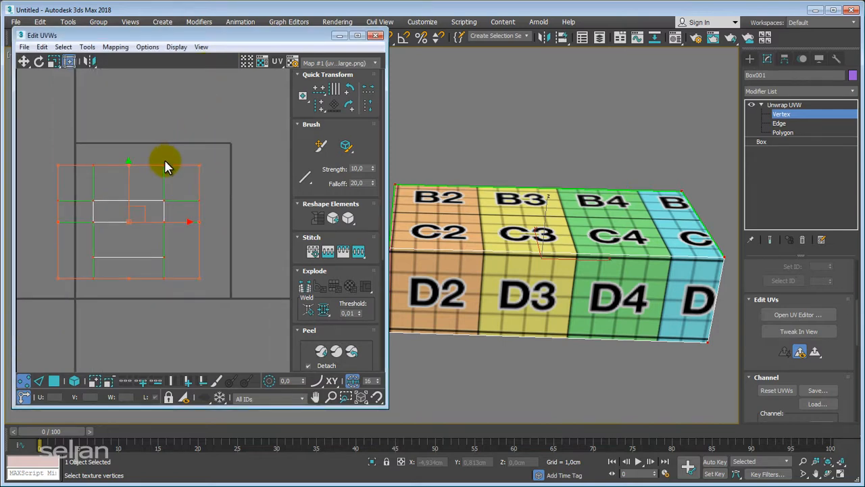
pyautogui.scroll(-2, 172, 191)
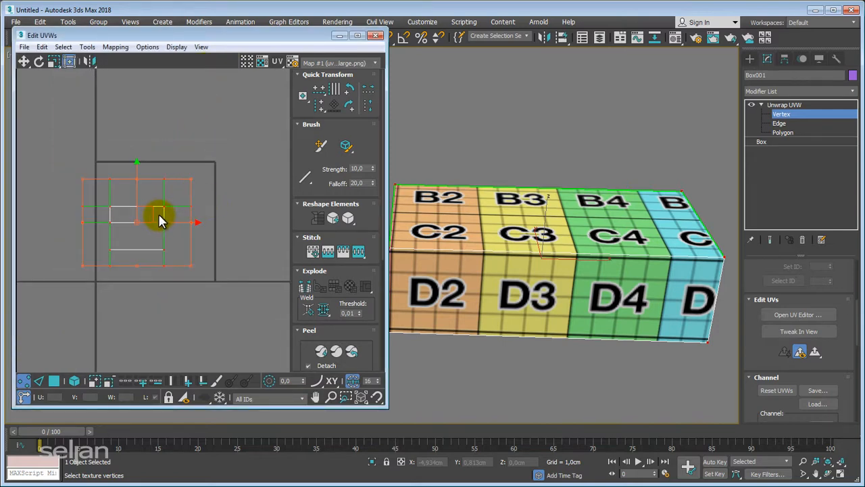
pyautogui.moveTo(151, 208); pyautogui.dragTo(168, 211)
pyautogui.scroll(2, 172, 202)
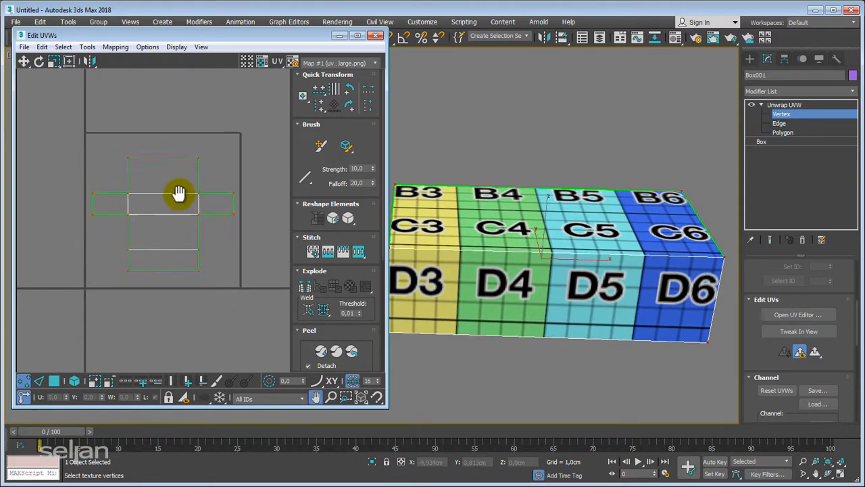
pyautogui.moveTo(135, 228); pyautogui.dragTo(126, 237, button='middle')
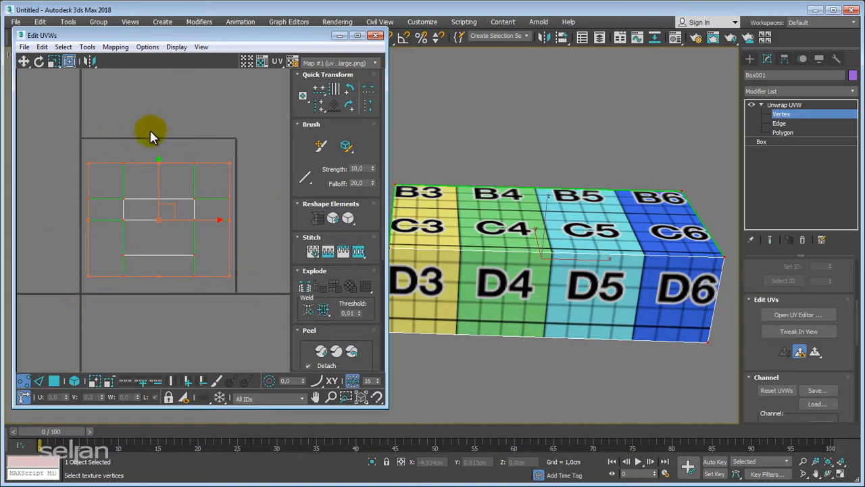
pyautogui.click(262, 62)
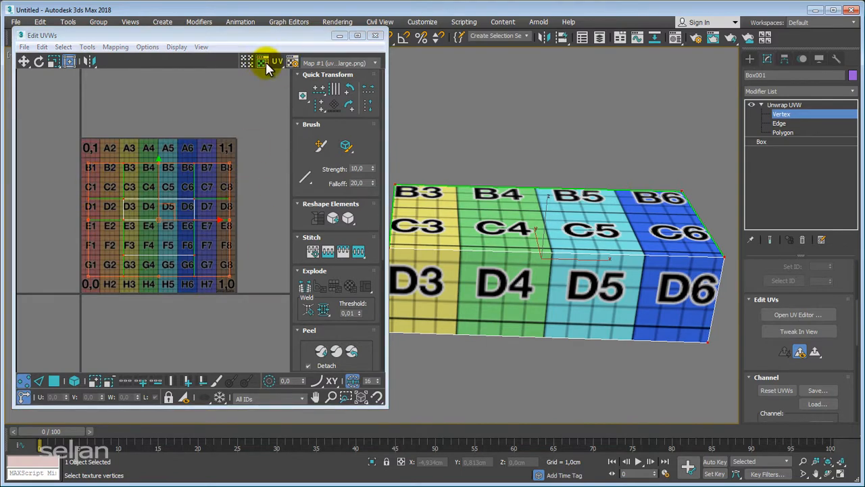
# Step: Hide the checker background and enlarge the entire cross layout from its lower corners to nearly fill the UV tile's width
pyautogui.click(266, 62)
pyautogui.moveTo(220, 158); pyautogui.dragTo(232, 154, button='middle')
pyautogui.scroll(2, 232, 156)
pyautogui.moveTo(135, 152); pyautogui.dragTo(145, 146, button='middle')
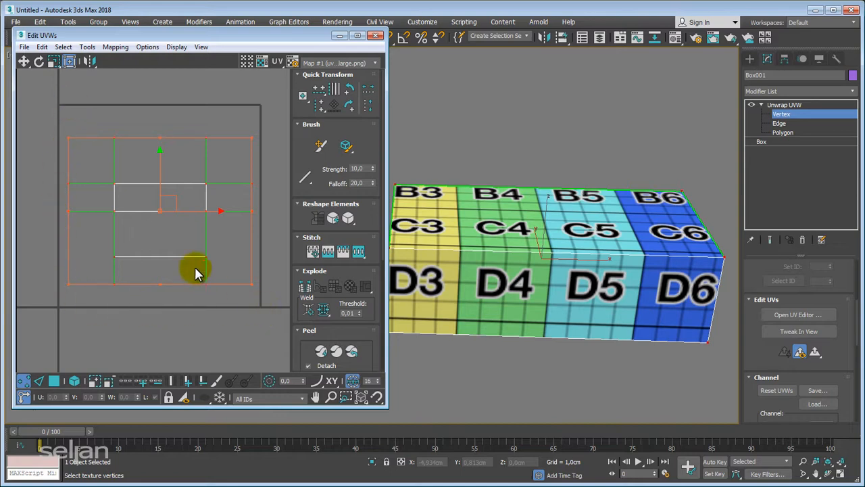
pyautogui.moveTo(67, 283); pyautogui.dragTo(62, 287)
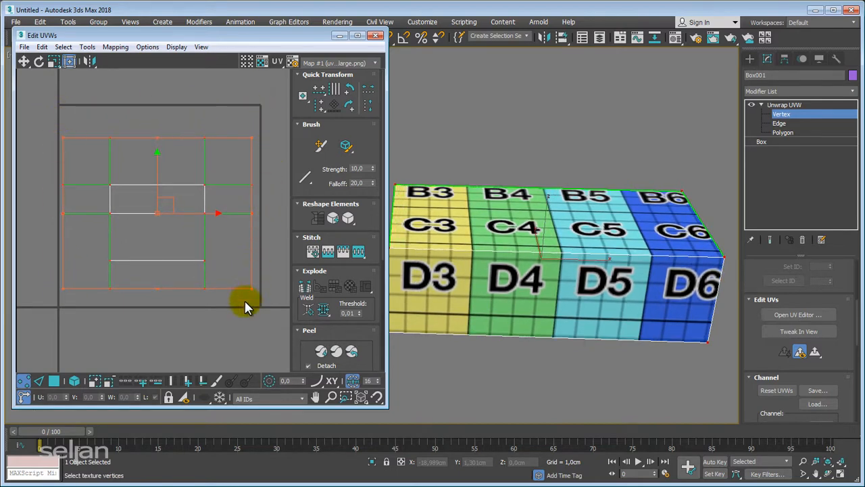
pyautogui.moveTo(252, 288); pyautogui.dragTo(256, 291)
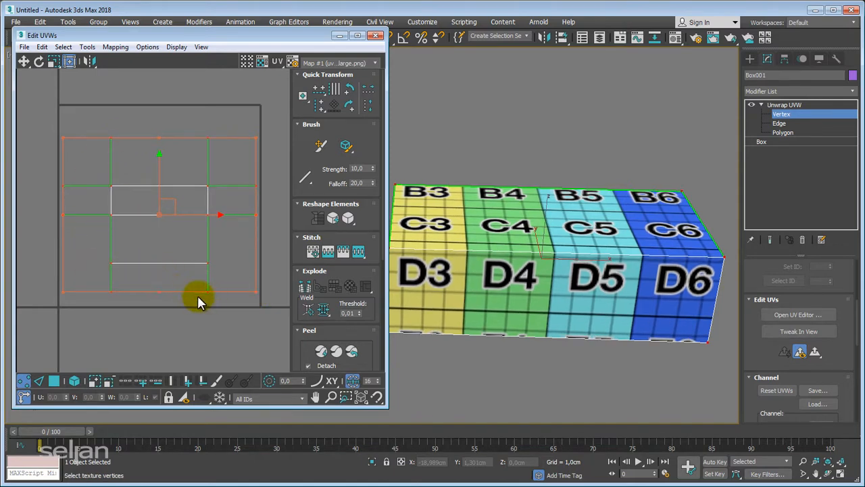
# Step: Check the enlarged cross layout's margins within the UV tile and clear the vertex selection
pyautogui.moveTo(120, 223); pyautogui.dragTo(151, 229, button='middle')
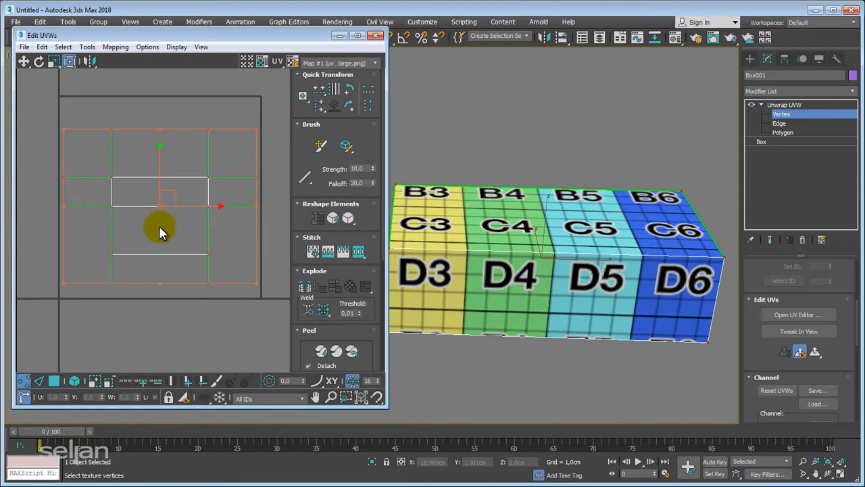
pyautogui.moveTo(133, 173); pyautogui.dragTo(125, 188, button='middle')
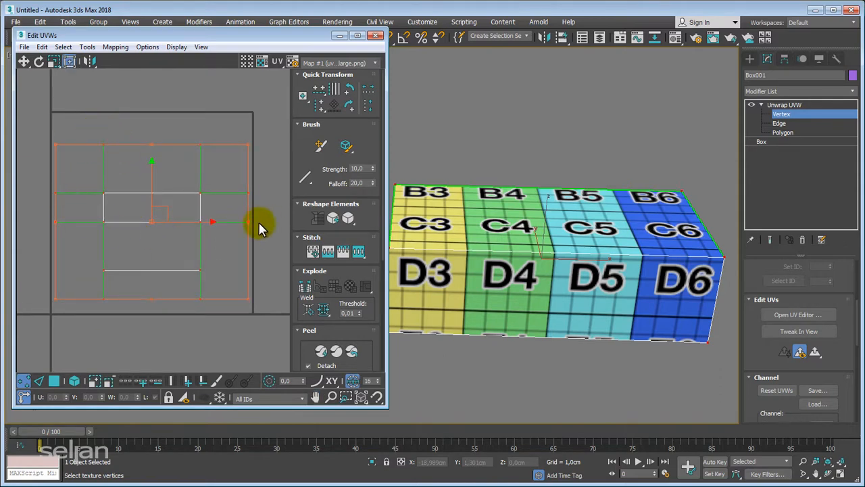
pyautogui.click(265, 171)
pyautogui.moveTo(264, 173); pyautogui.dragTo(240, 183, button='middle')
pyautogui.scroll(-2, 259, 159)
pyautogui.moveTo(244, 174)
pyautogui.mouseDown(button='middle')
pyautogui.moveTo(232, 180)
pyautogui.moveTo(243, 172)
pyautogui.mouseUp(button='middle')
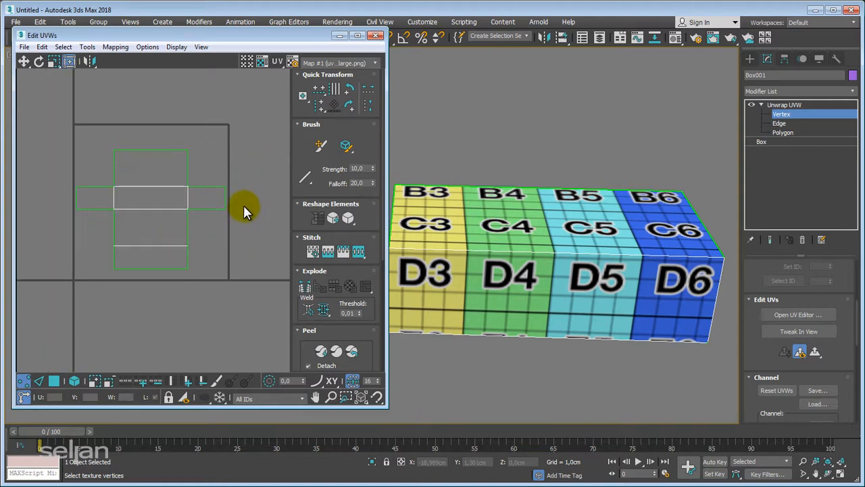